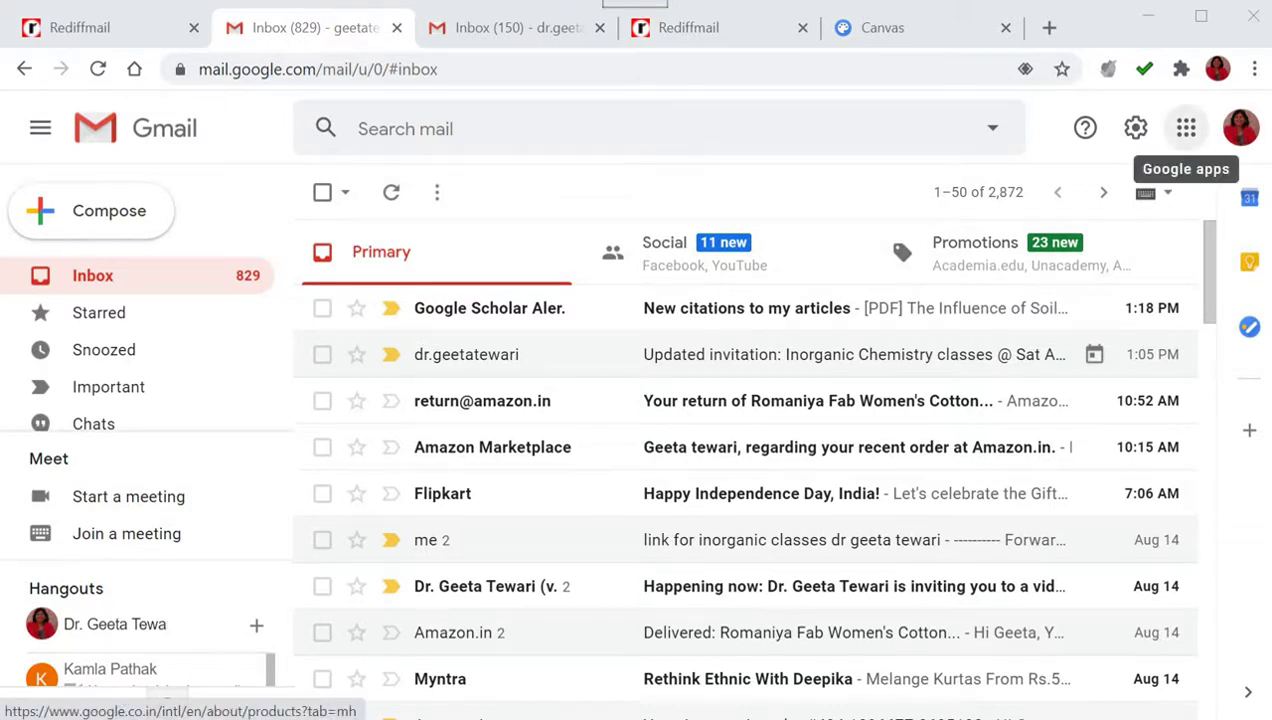
# Go from Gmail to Google Calendar
pyautogui.click(1186, 128)
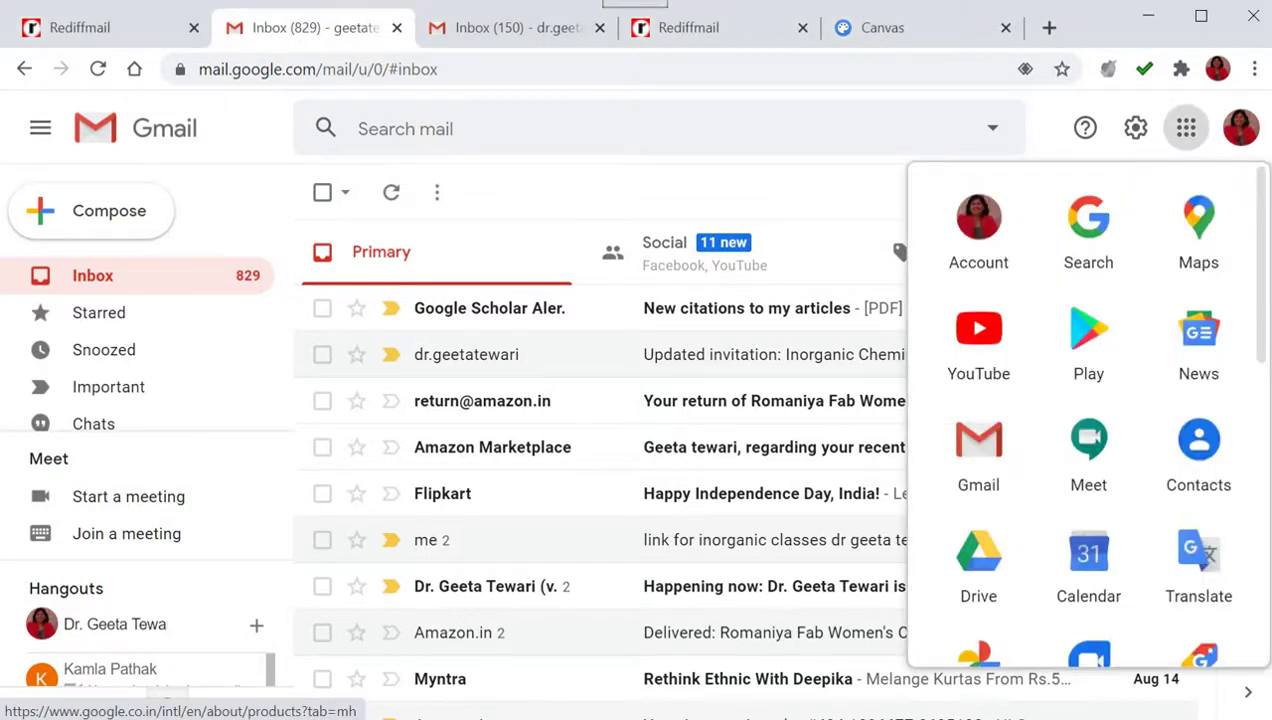
pyautogui.click(1186, 128)
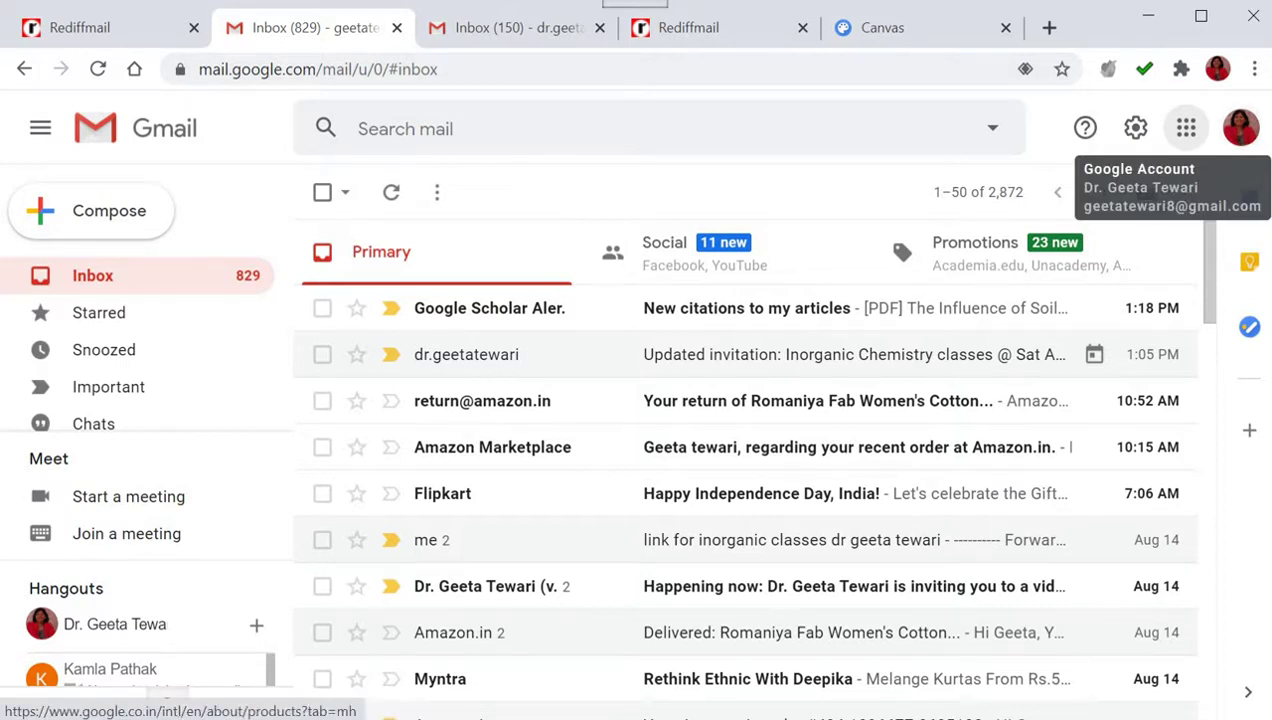
pyautogui.click(1186, 128)
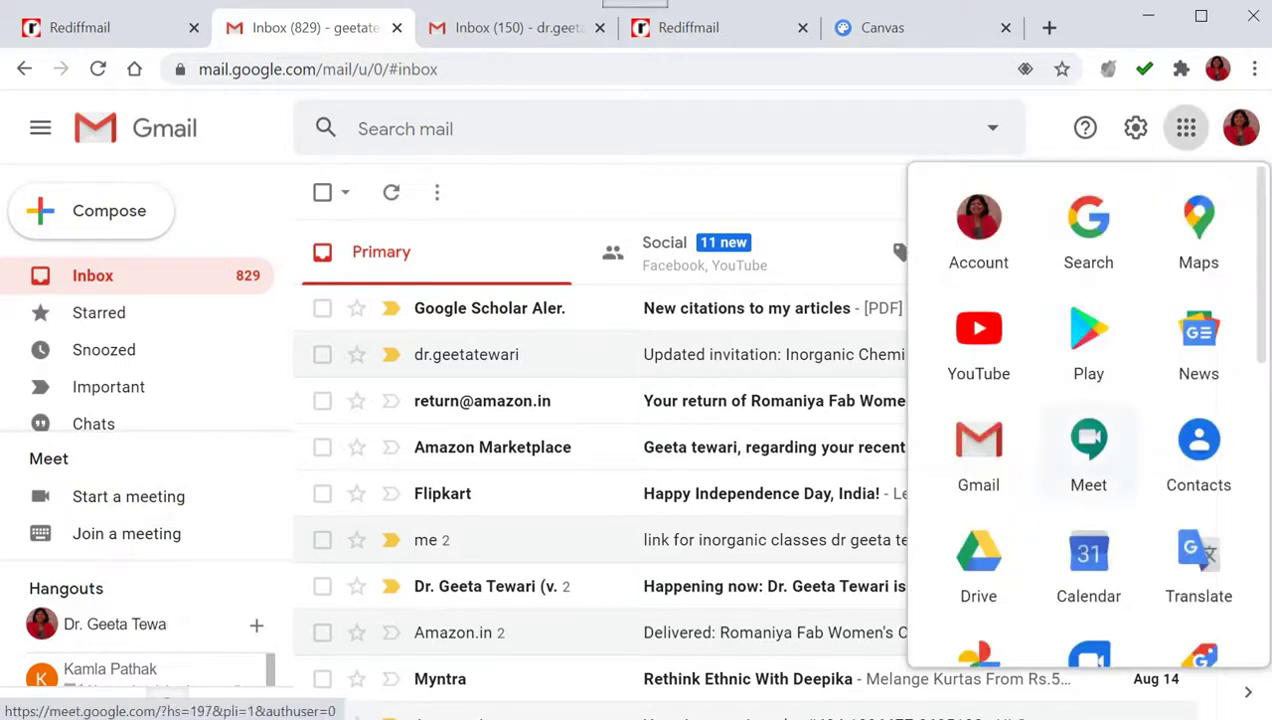
pyautogui.click(1088, 565)
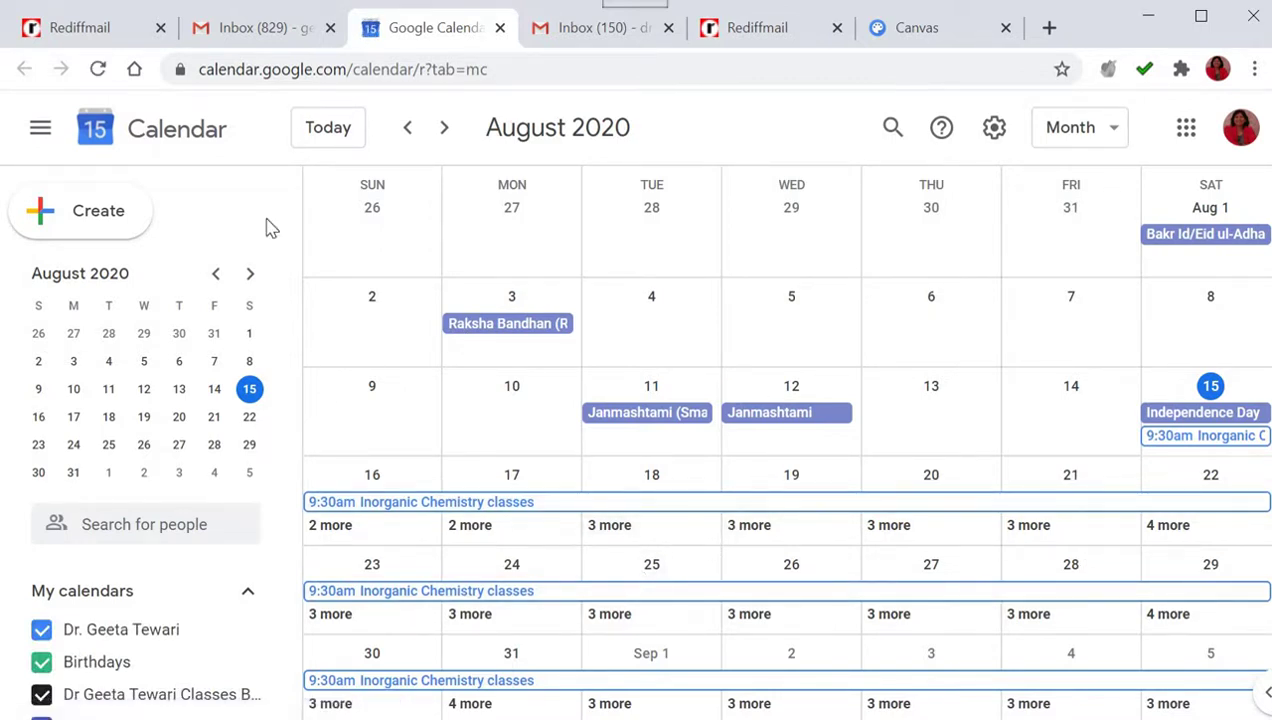
# Create a new calendar event titled "test meeting"
pyautogui.click(93, 215)
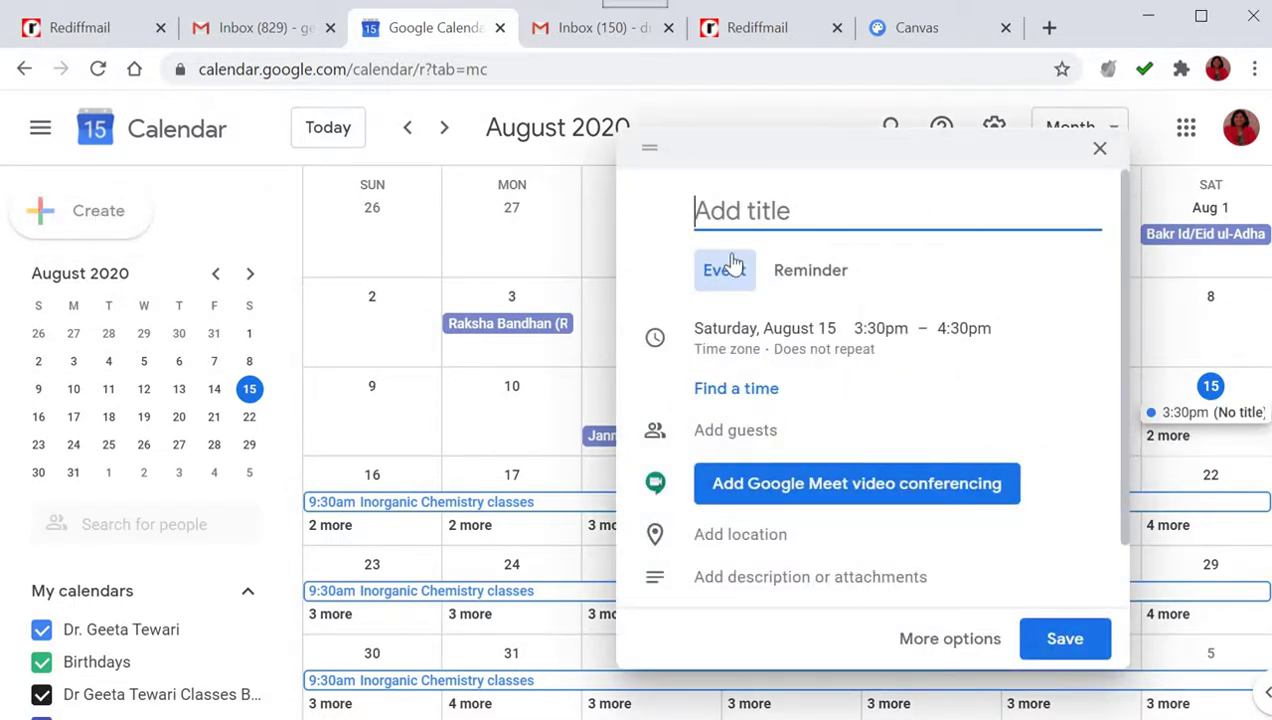
pyautogui.write('te')
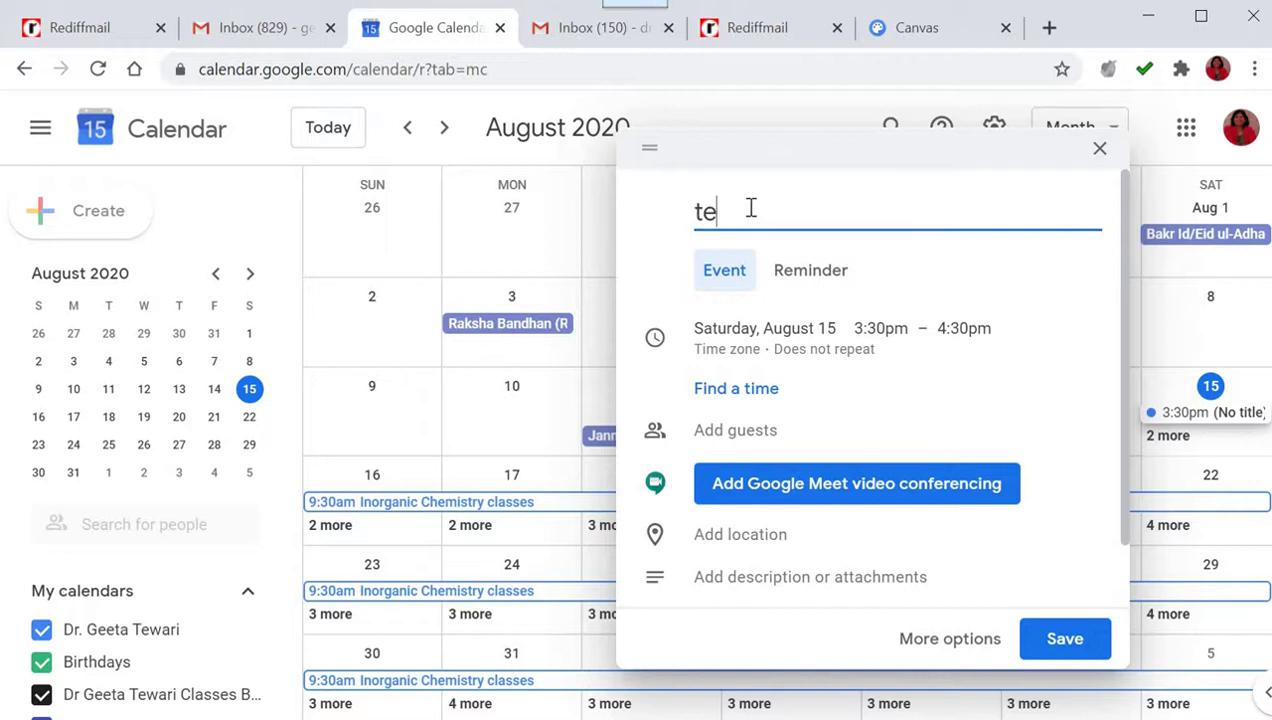
pyautogui.write('st meeting')
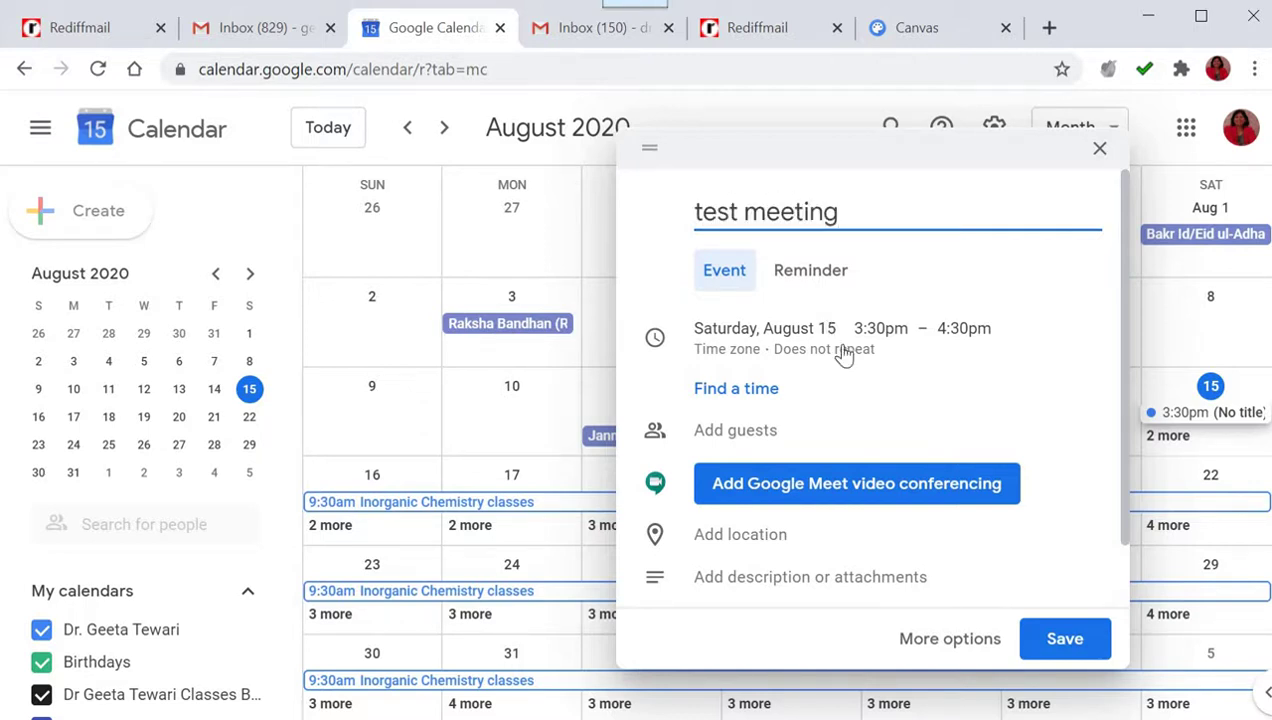
pyautogui.click(920, 405)
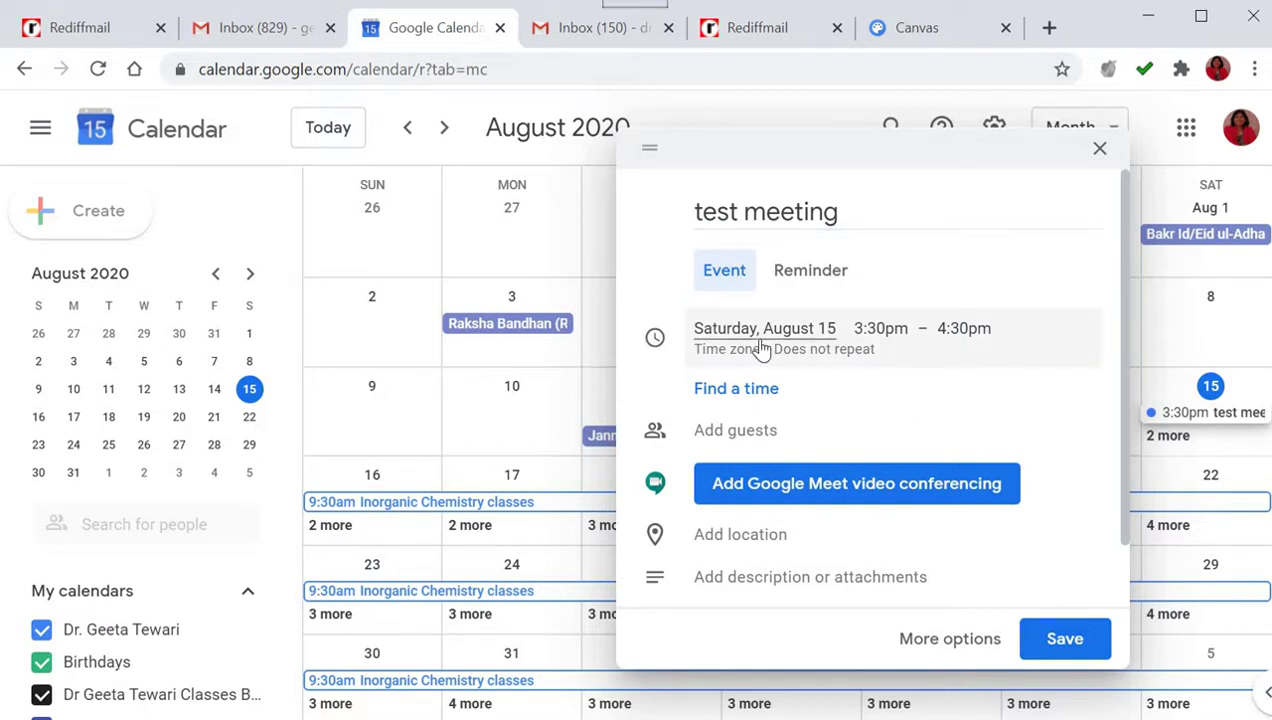
# Show the event in the find-a-time view and set its date to Saturday, August 15
pyautogui.click(742, 396)
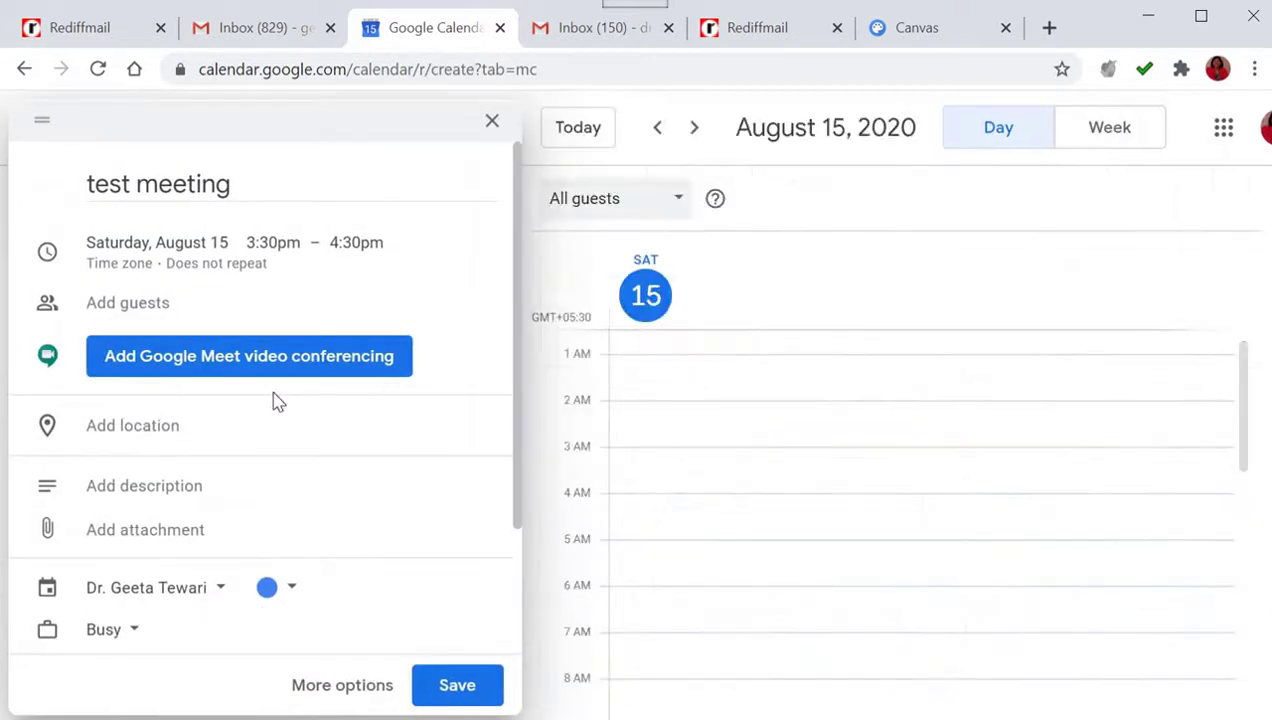
pyautogui.click(219, 245)
pyautogui.click(219, 245)
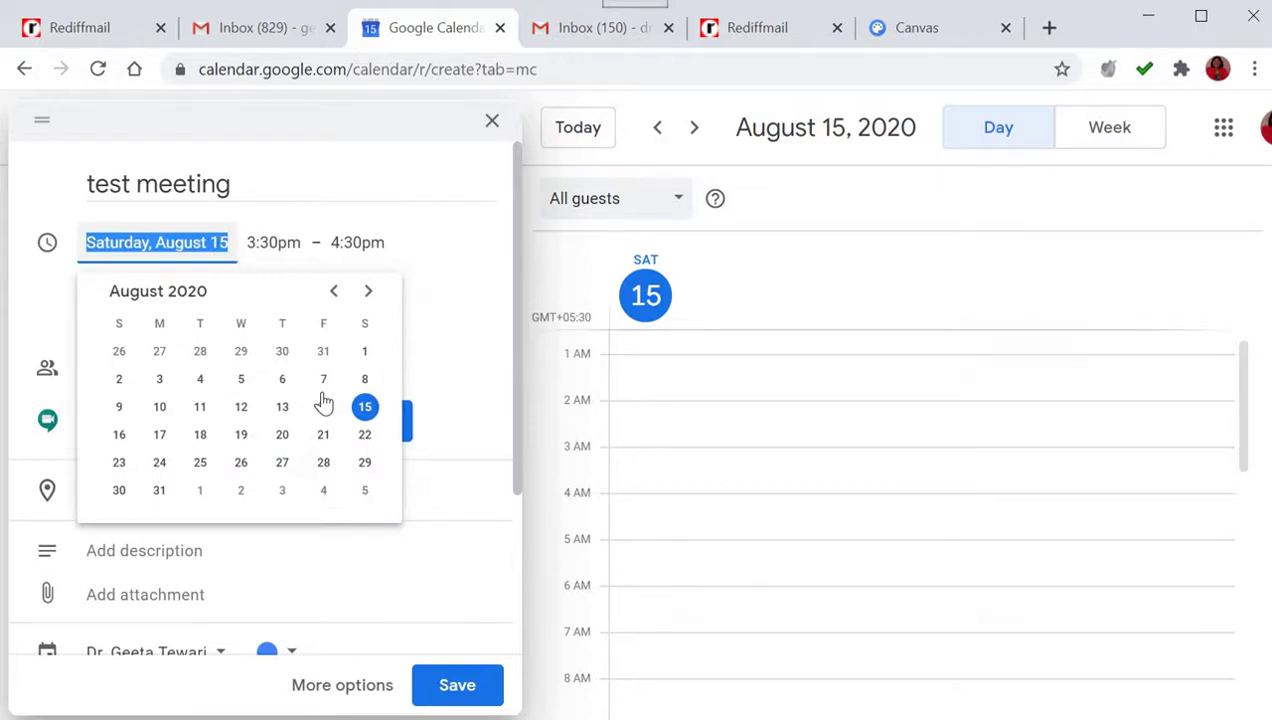
pyautogui.click(366, 407)
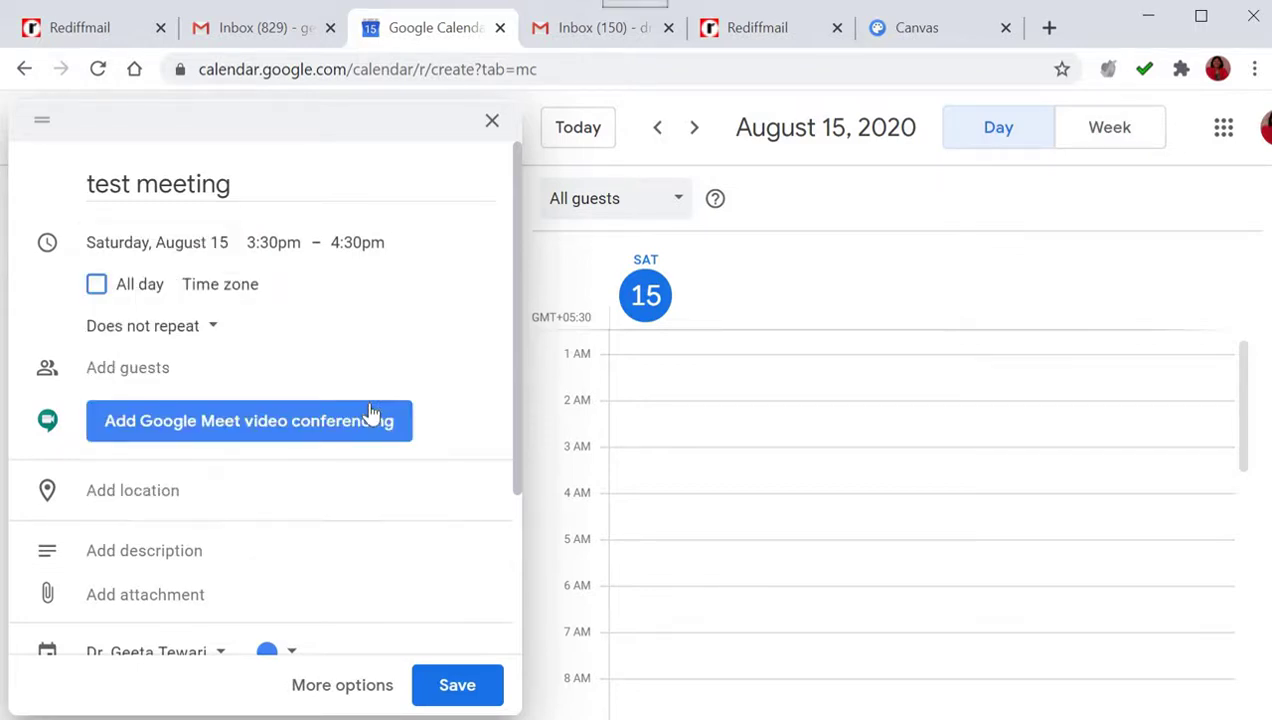
# Look through the start times and set the event's end time to 5:00pm
pyautogui.click(278, 244)
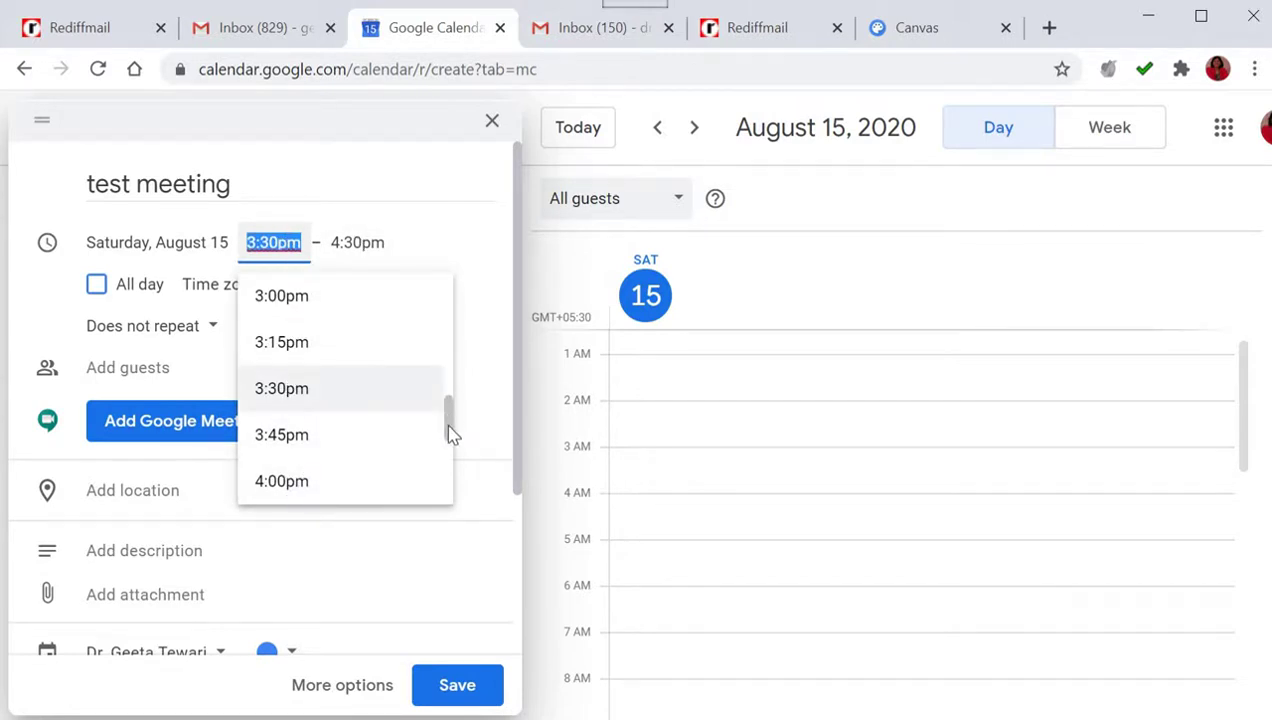
pyautogui.moveTo(450, 432); pyautogui.dragTo(450, 478)
pyautogui.click(360, 244)
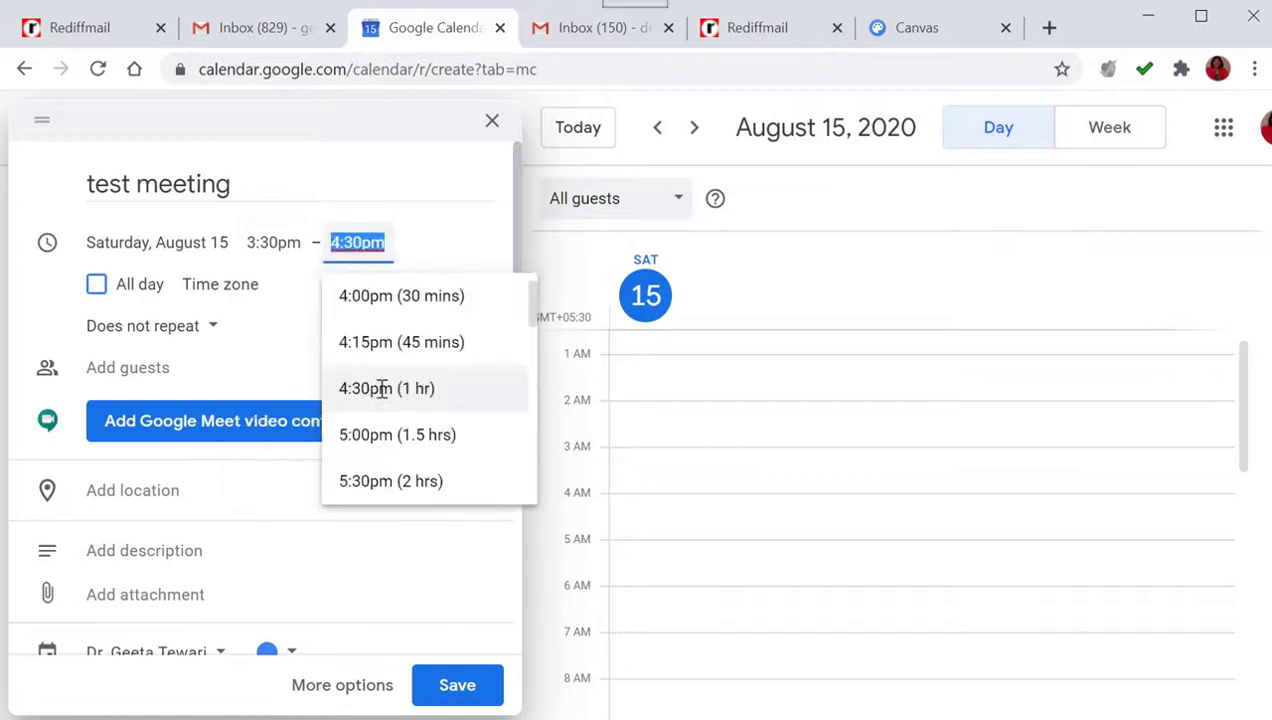
pyautogui.click(412, 449)
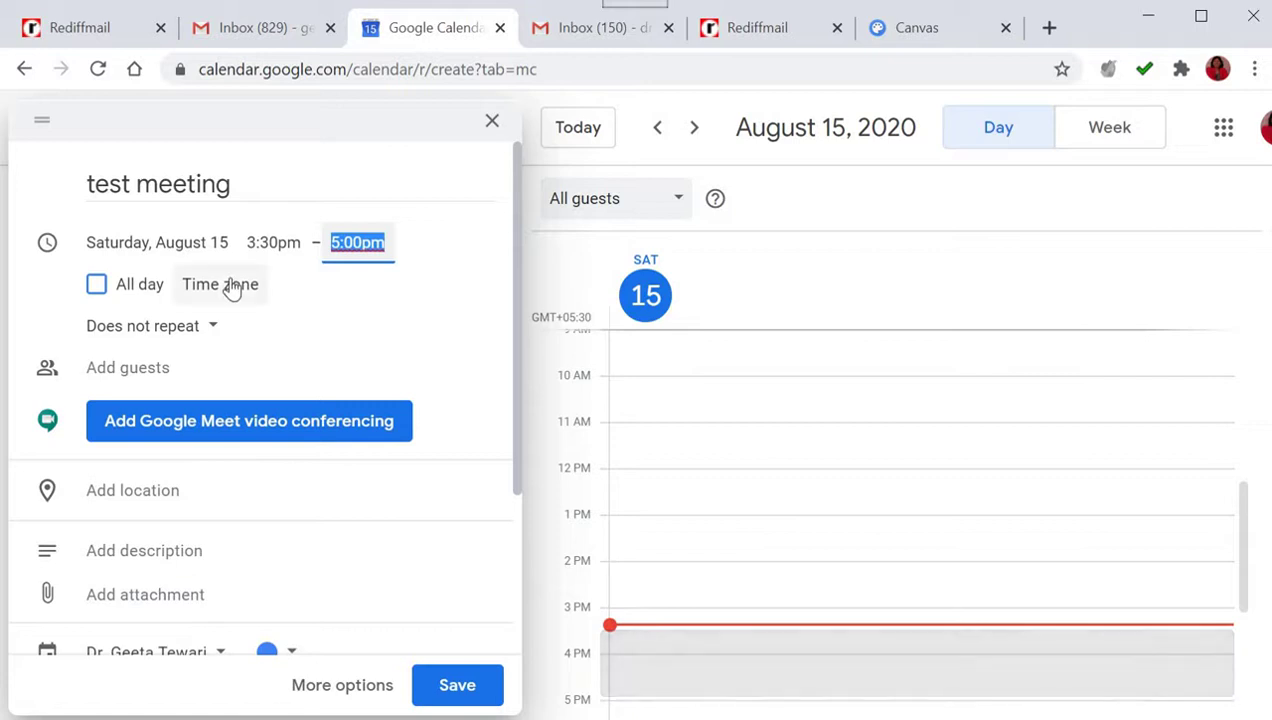
# Make the event all-day and set its end date to Saturday, September 19
pyautogui.click(96, 284)
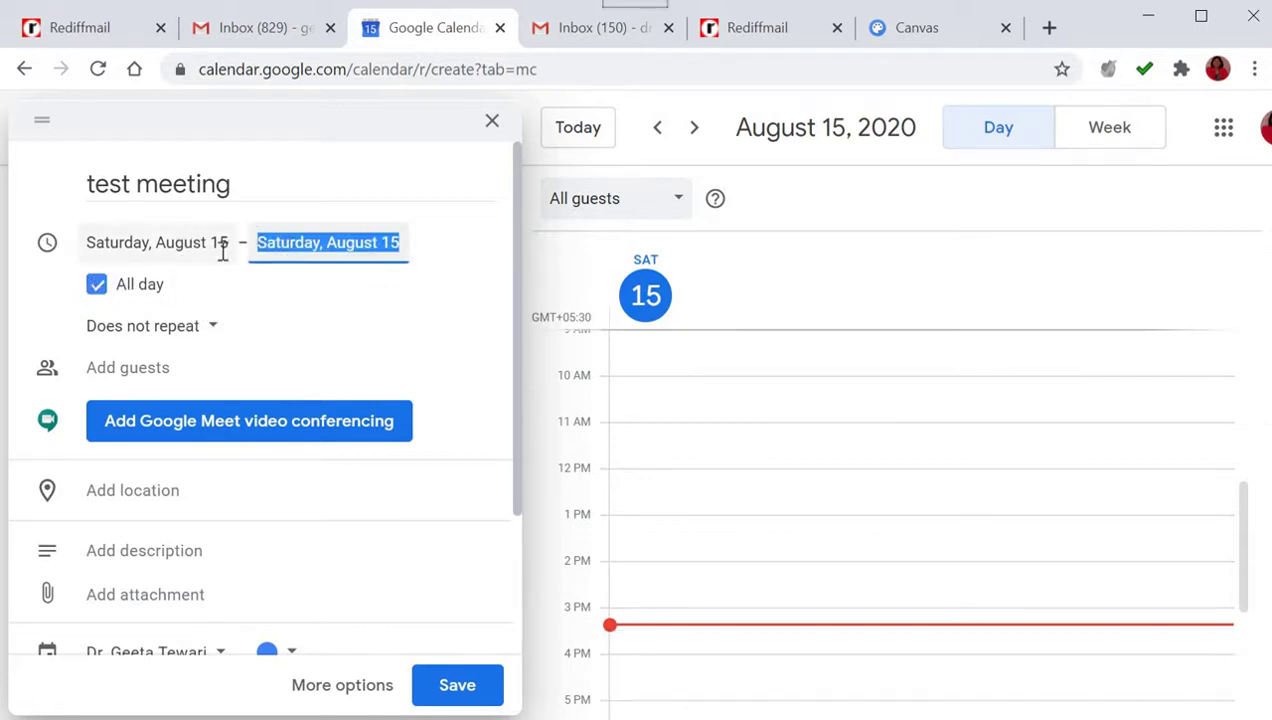
pyautogui.click(346, 254)
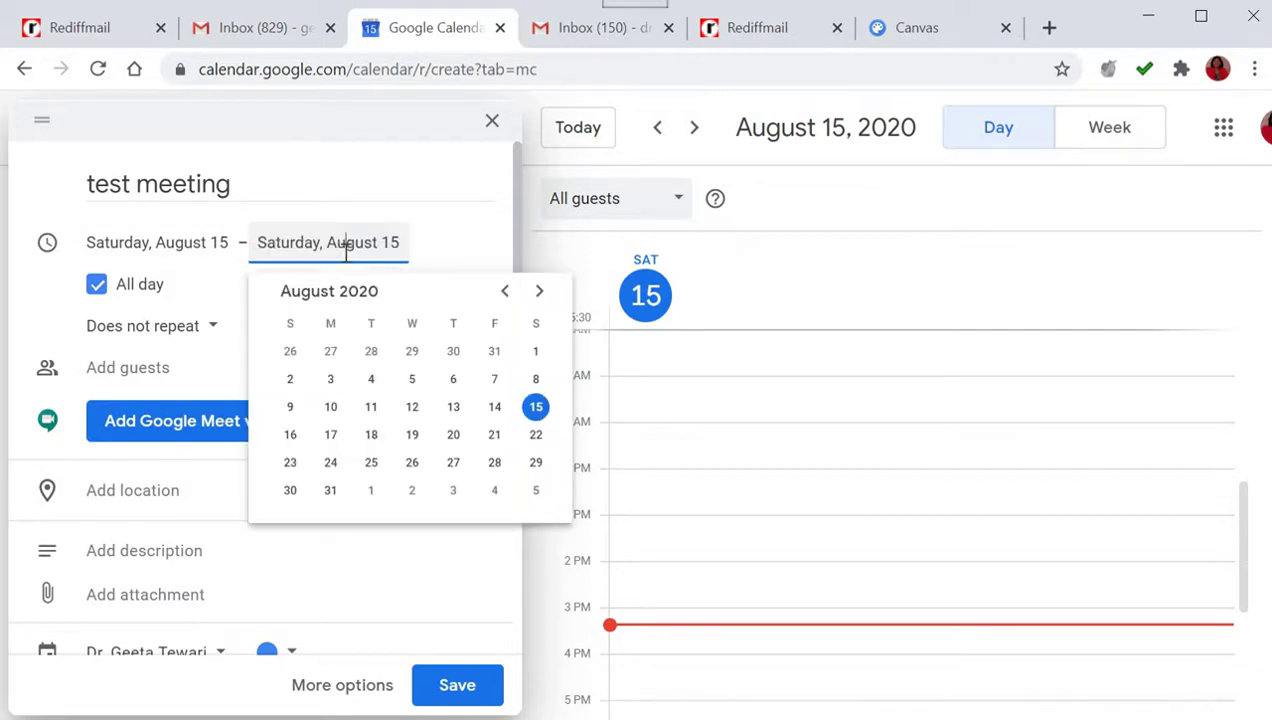
pyautogui.click(539, 300)
pyautogui.click(537, 410)
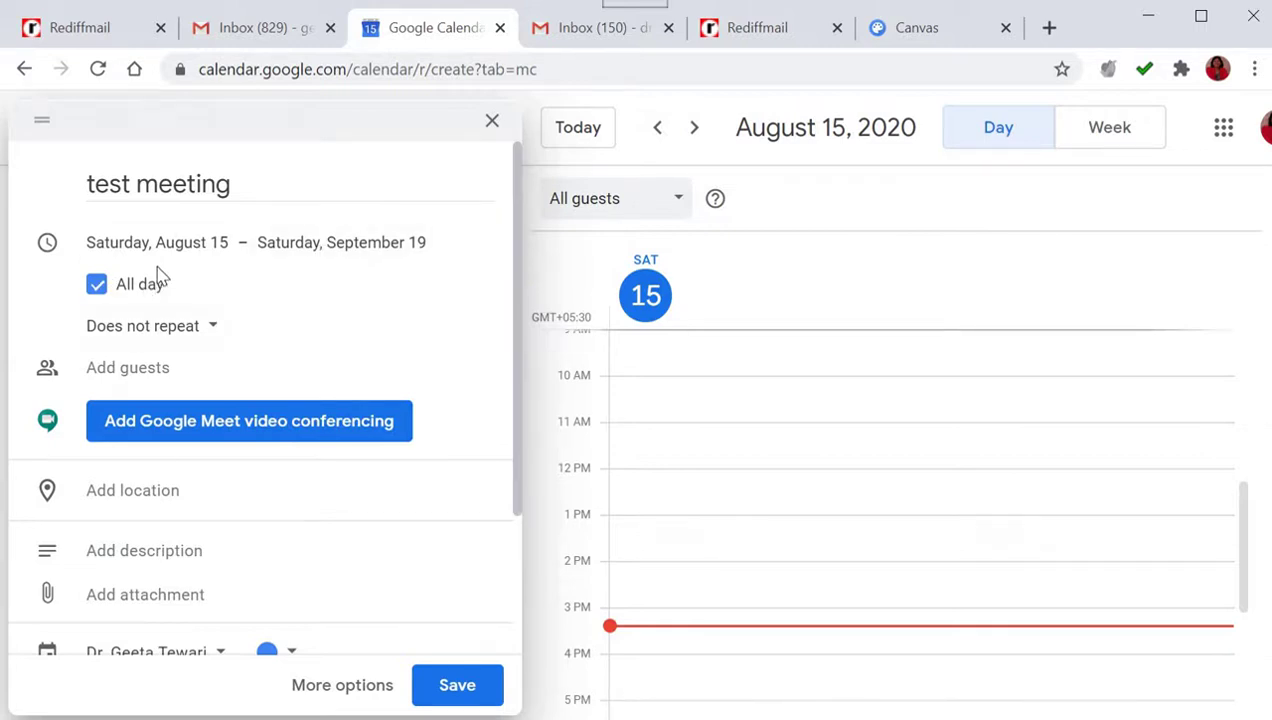
# Set the event to repeat daily and turn off the all-day option
pyautogui.click(197, 340)
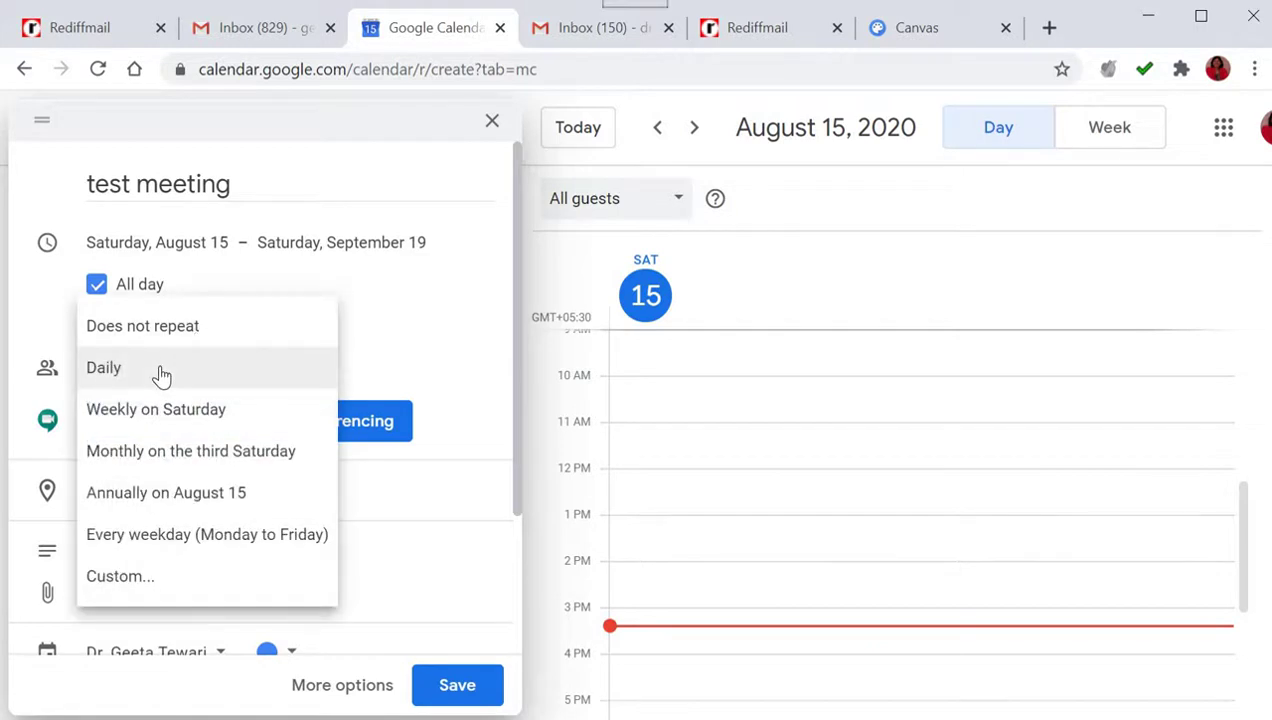
pyautogui.click(161, 373)
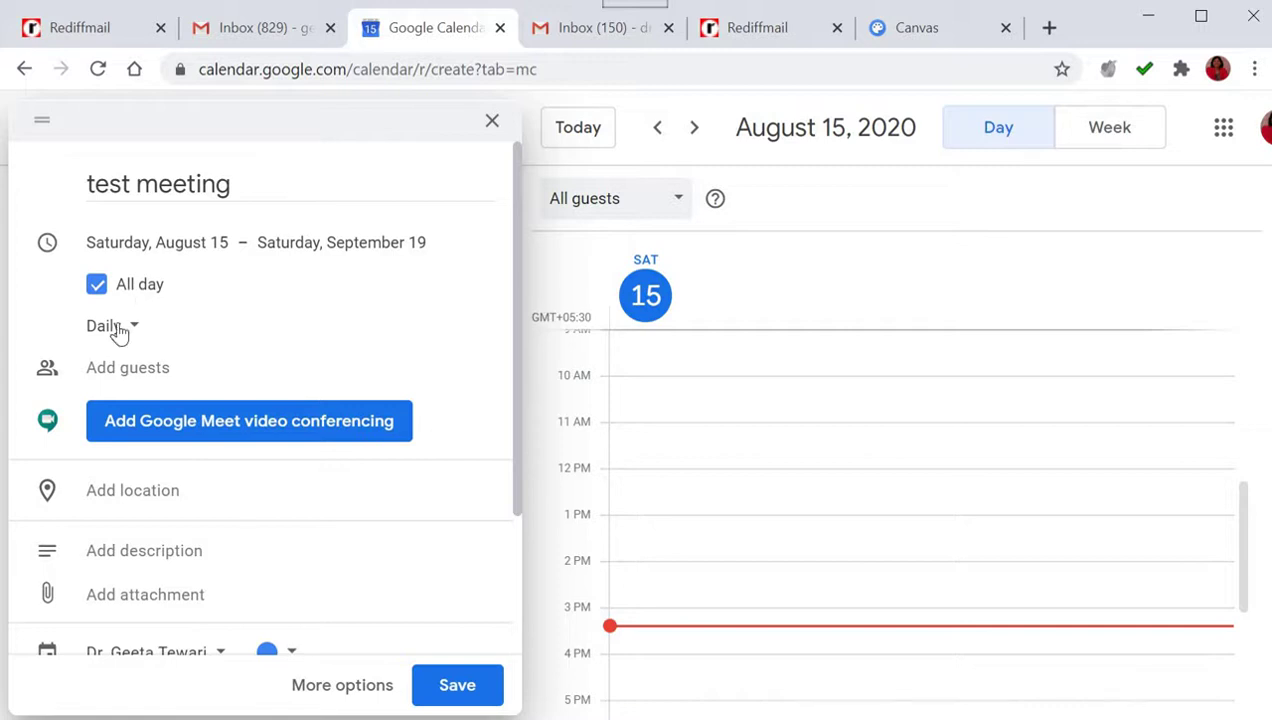
pyautogui.click(97, 285)
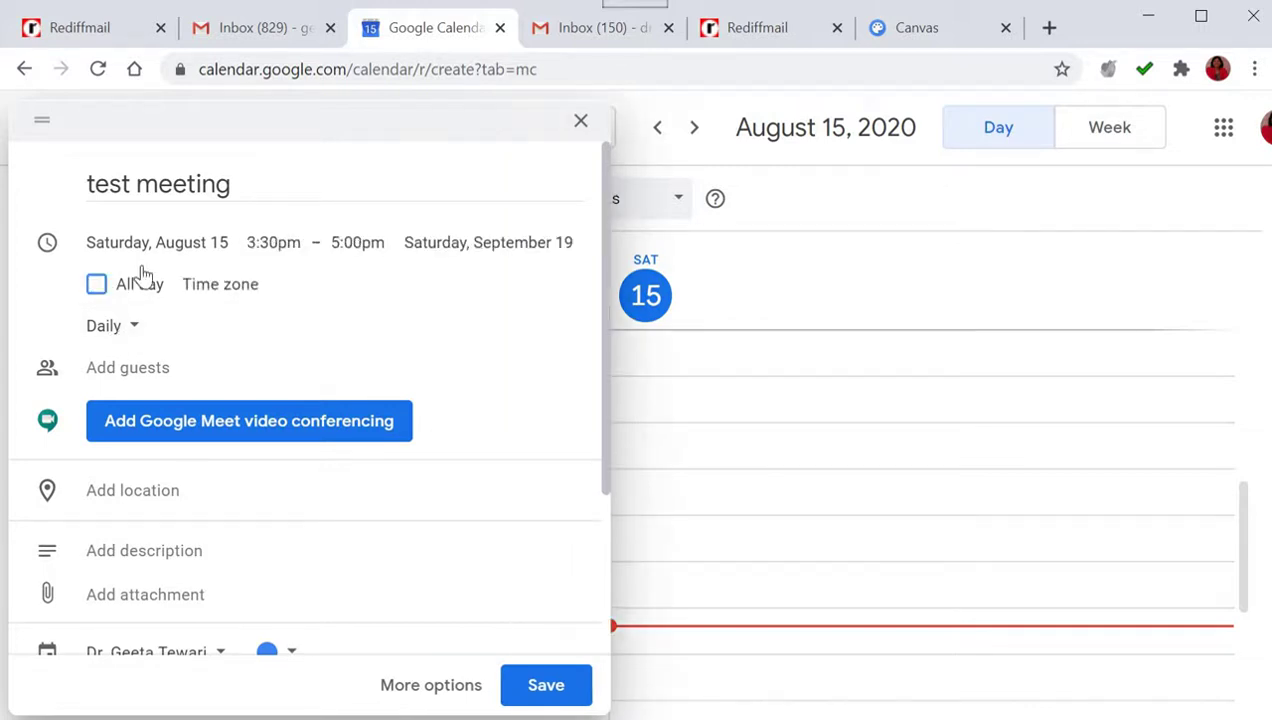
# Set the event's start time to 4:00pm
pyautogui.click(273, 243)
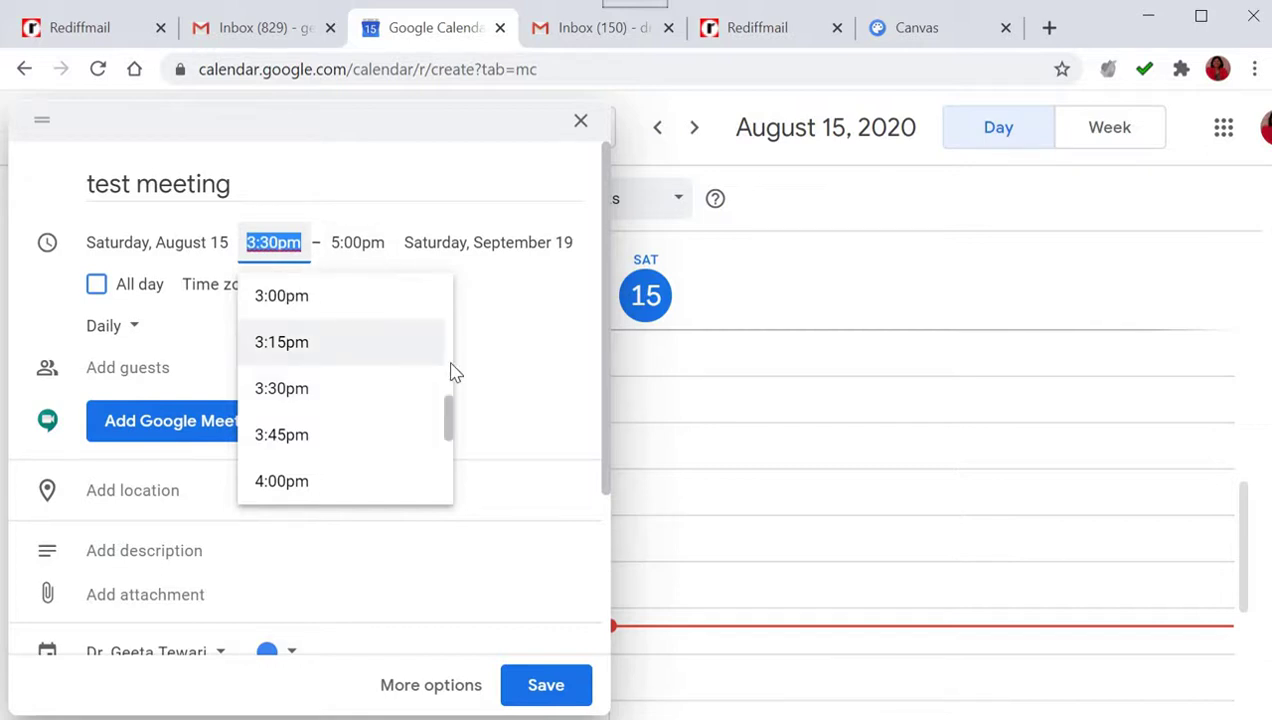
pyautogui.moveTo(449, 411); pyautogui.dragTo(426, 326)
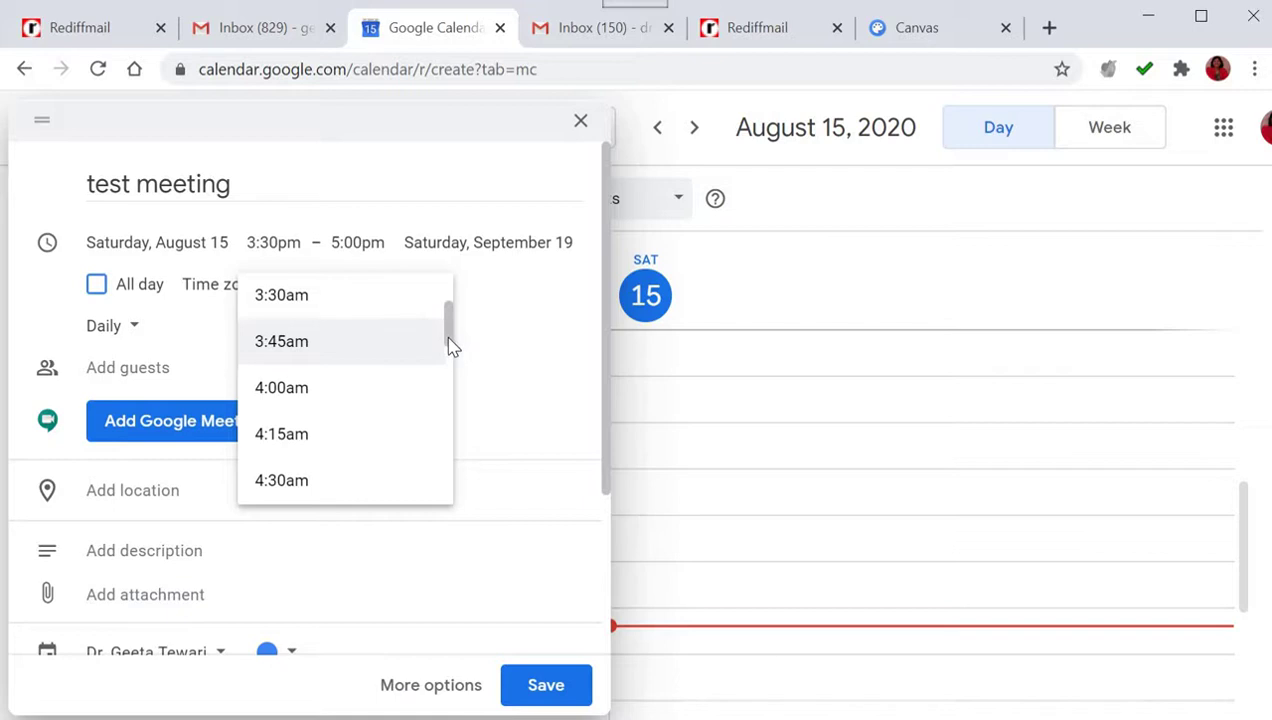
pyautogui.moveTo(450, 345); pyautogui.dragTo(440, 397)
pyautogui.scroll(-2, 340, 360)
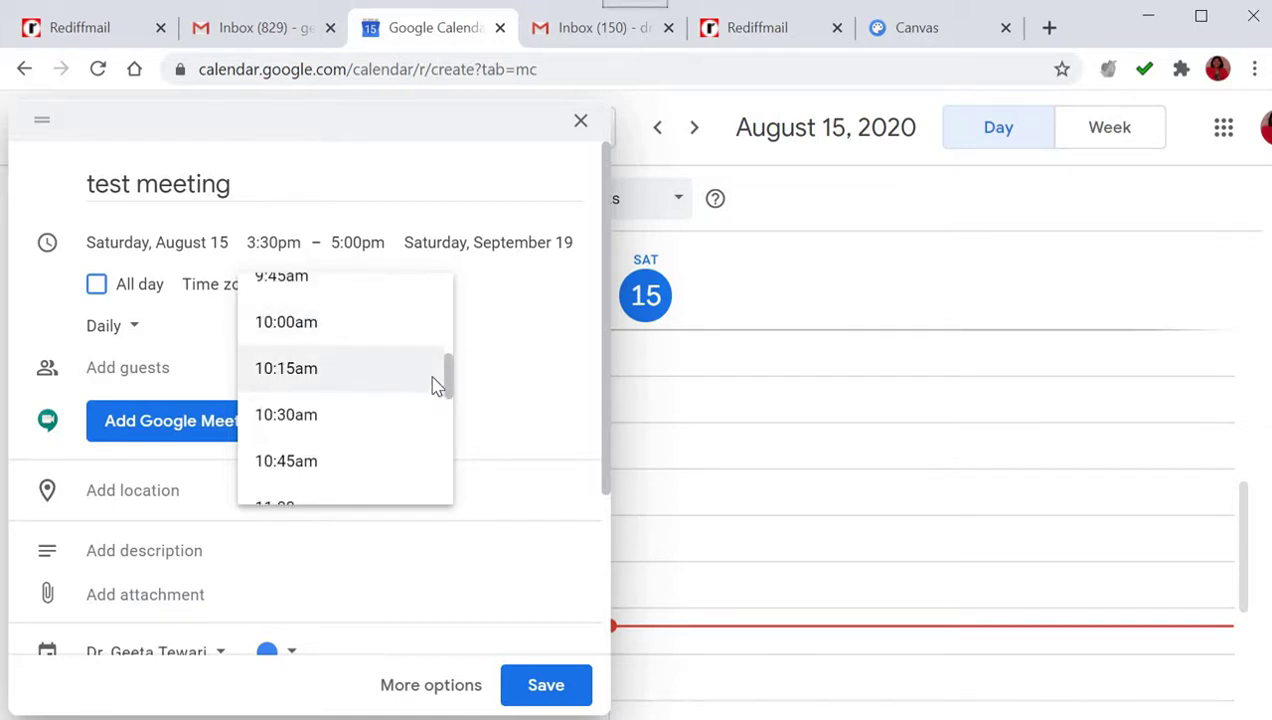
pyautogui.moveTo(449, 400); pyautogui.dragTo(449, 434)
pyautogui.click(318, 427)
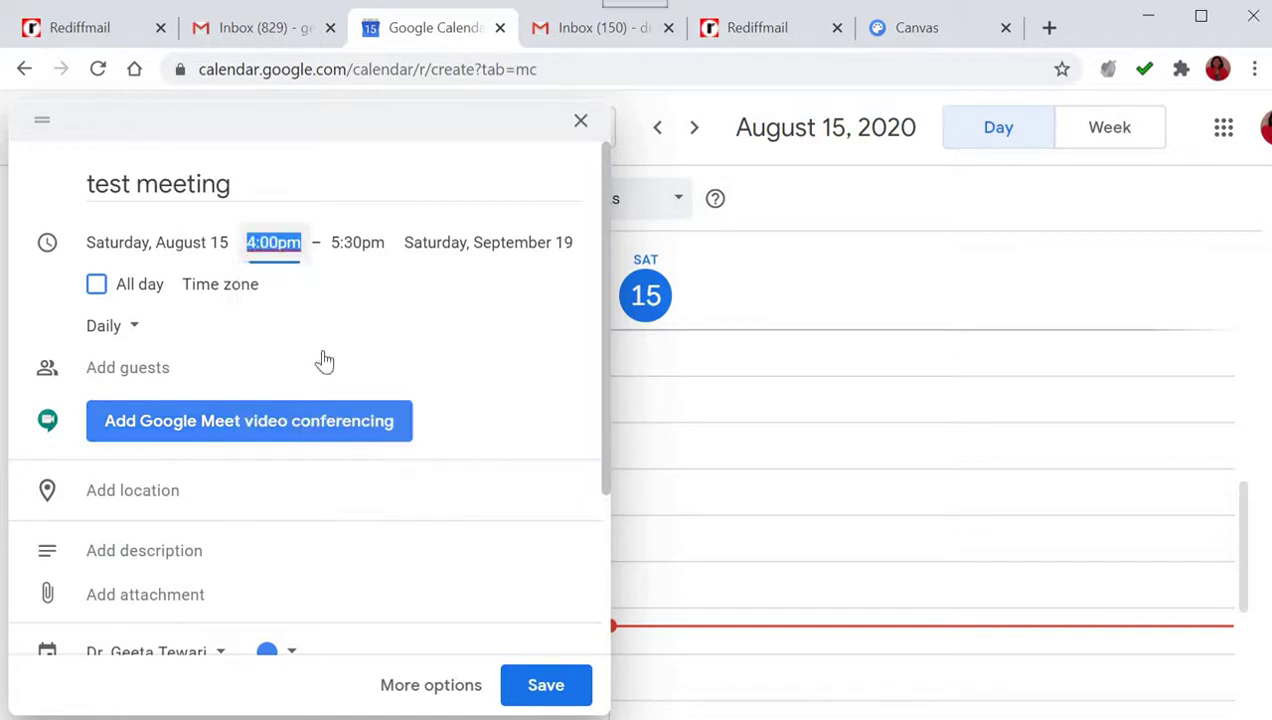
# Set the event's end time to 8:00pm
pyautogui.click(360, 248)
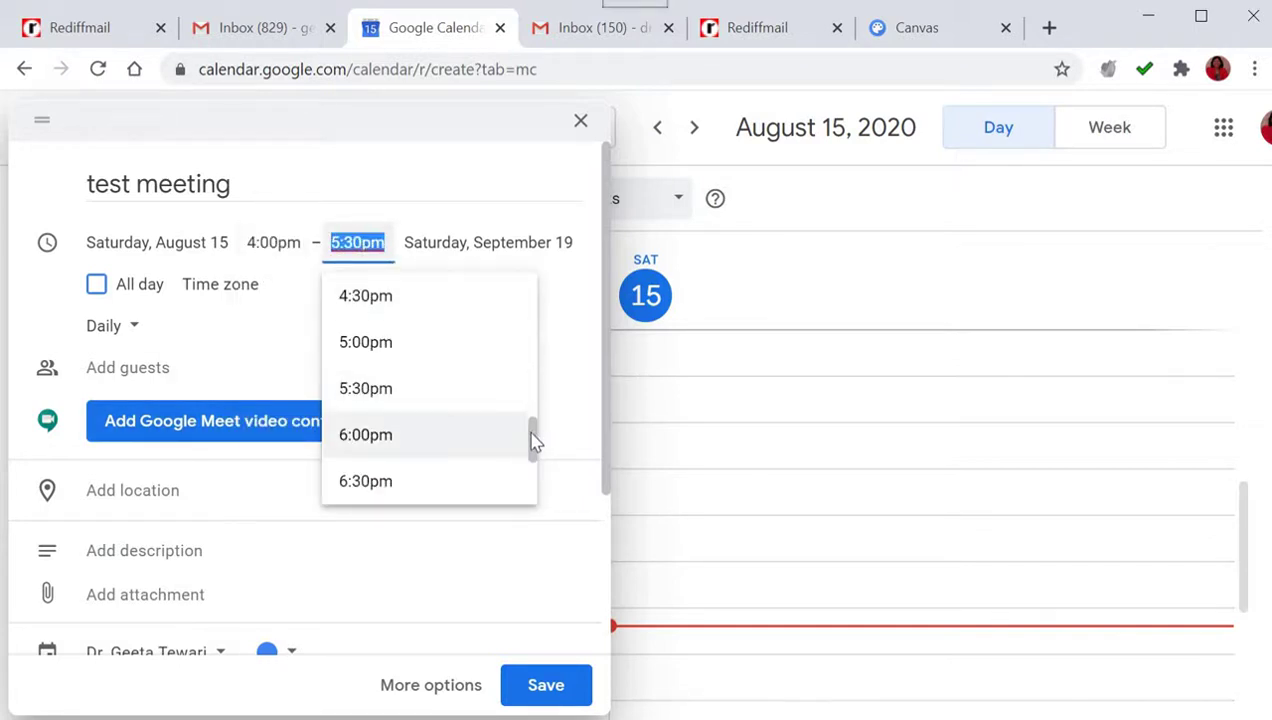
pyautogui.scroll(-2, 531, 448)
pyautogui.click(383, 468)
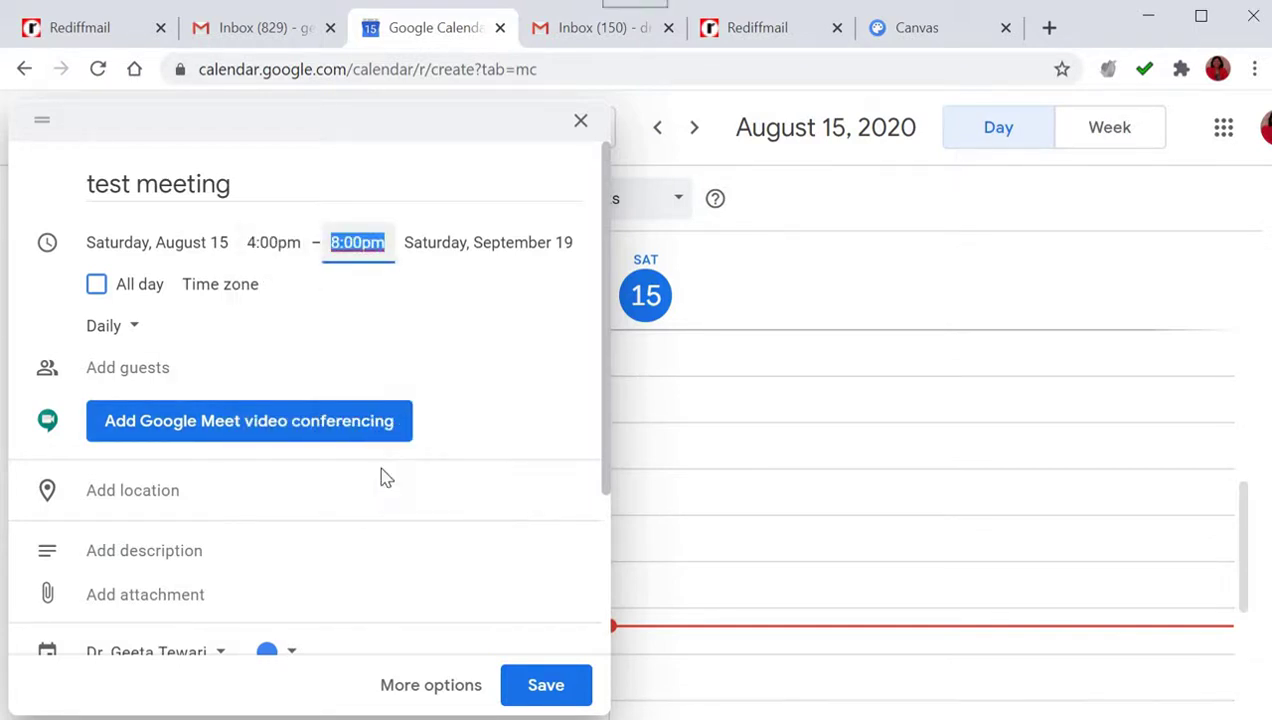
pyautogui.click(468, 289)
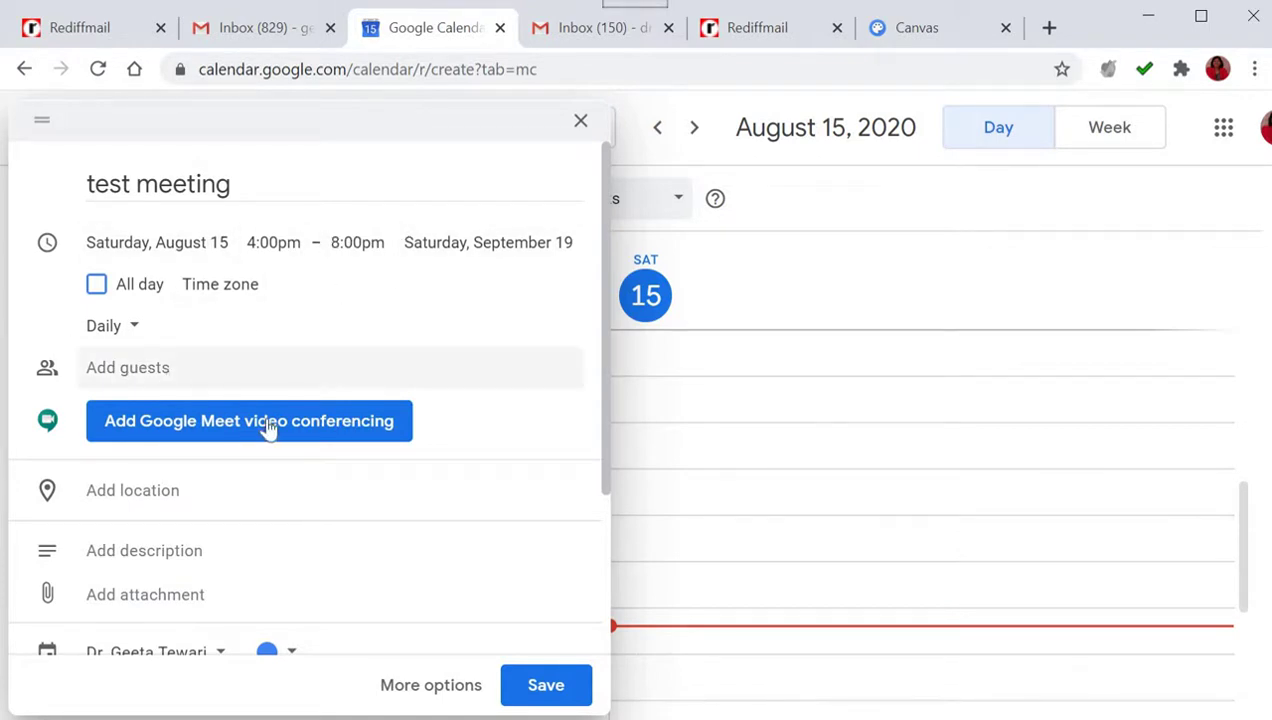
# Add Google Meet video conferencing to the event and copy its meeting link
pyautogui.click(199, 421)
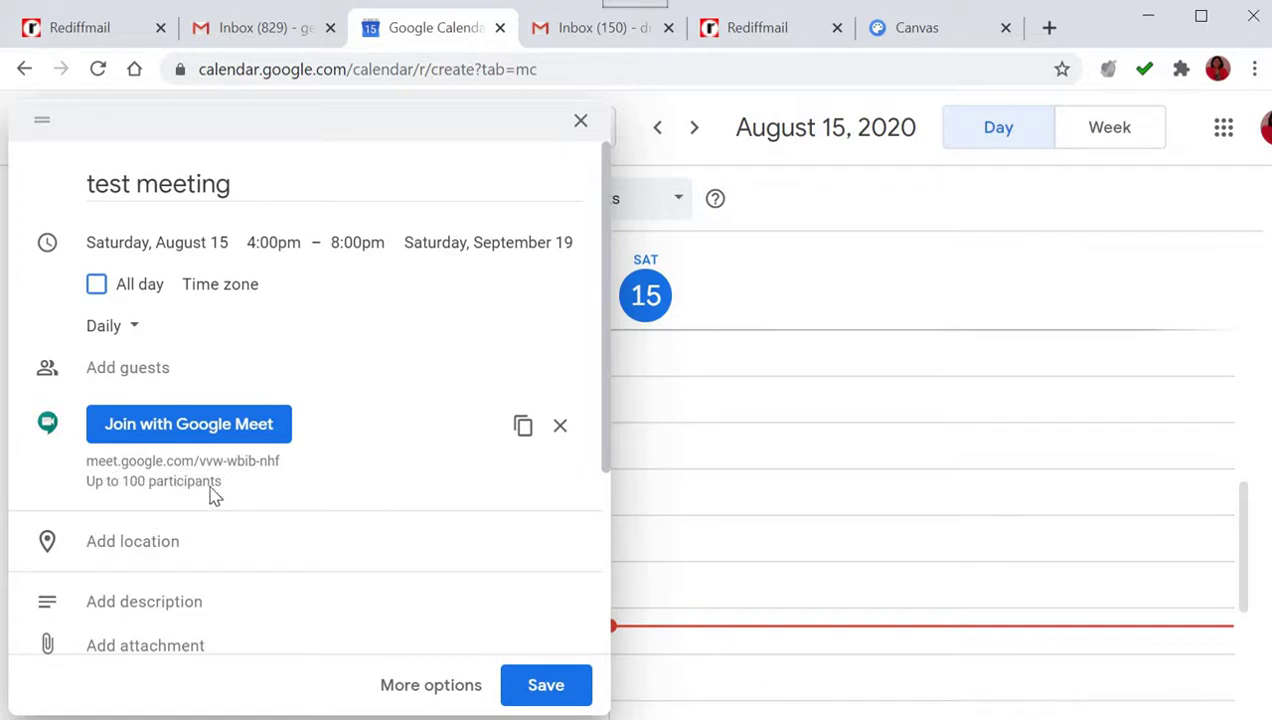
pyautogui.click(525, 434)
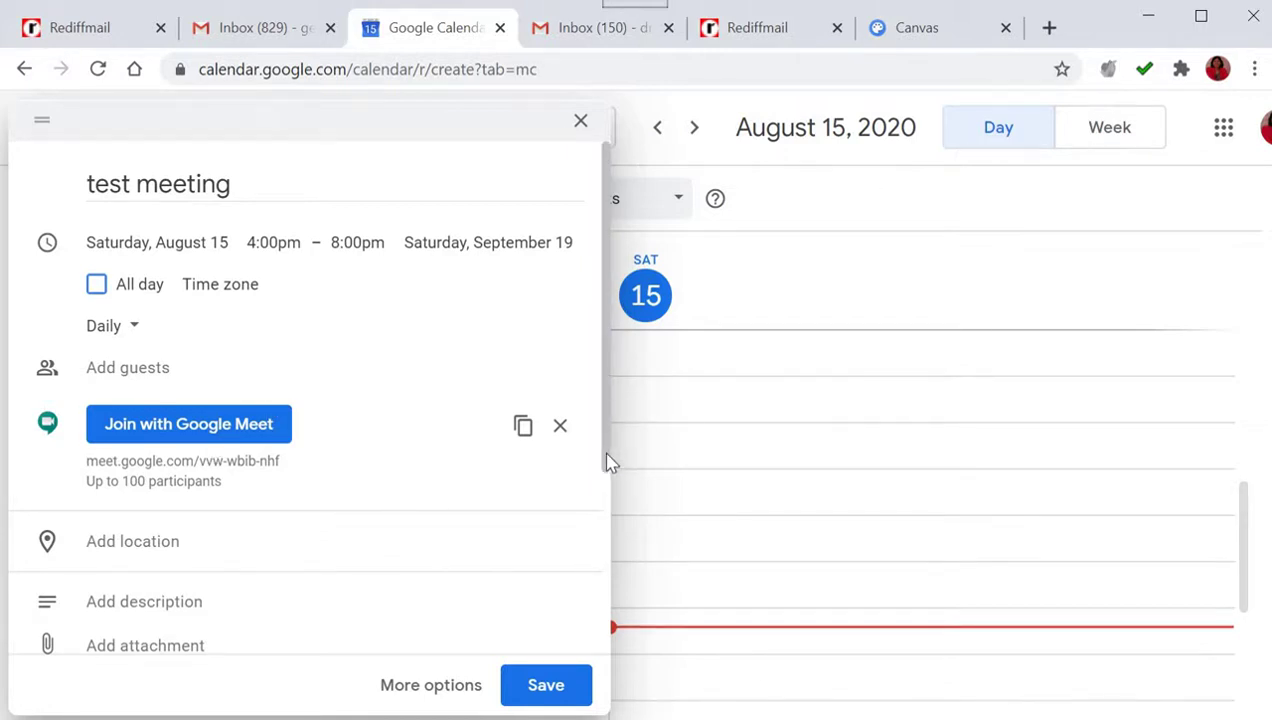
# Try Private as the event's visibility and set it to Public instead
pyautogui.moveTo(608, 477); pyautogui.dragTo(600, 648)
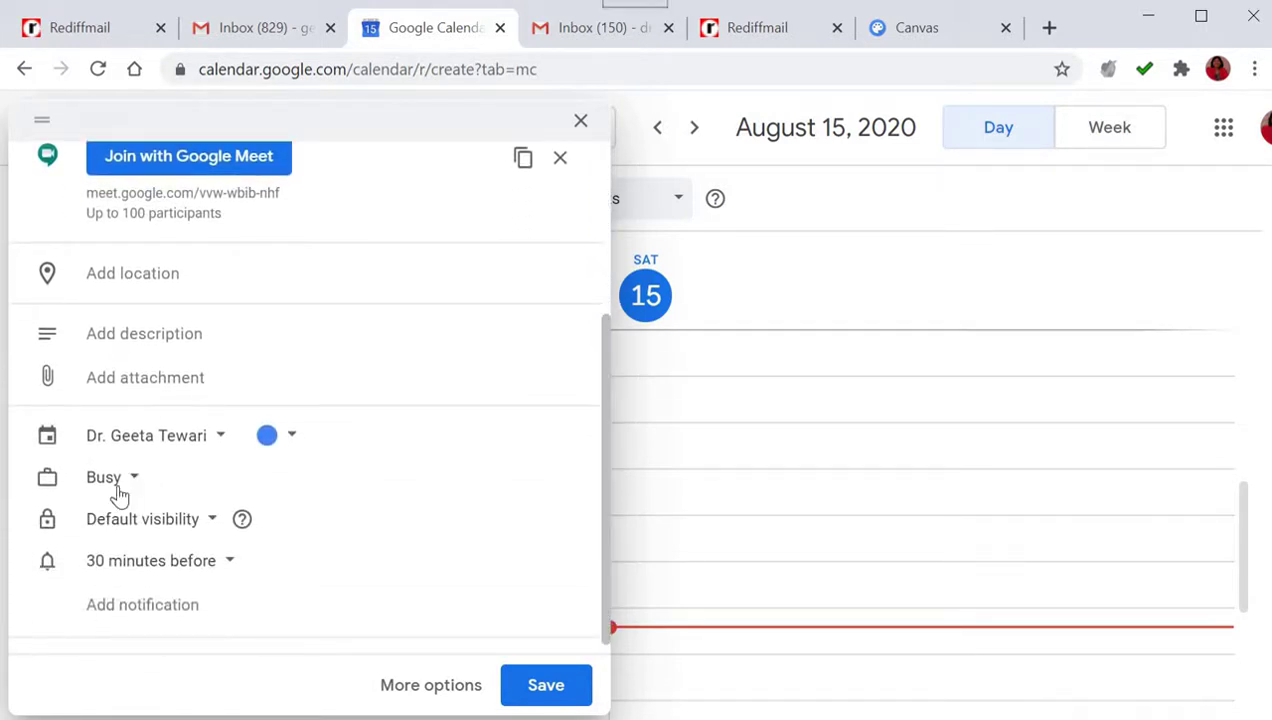
pyautogui.click(172, 526)
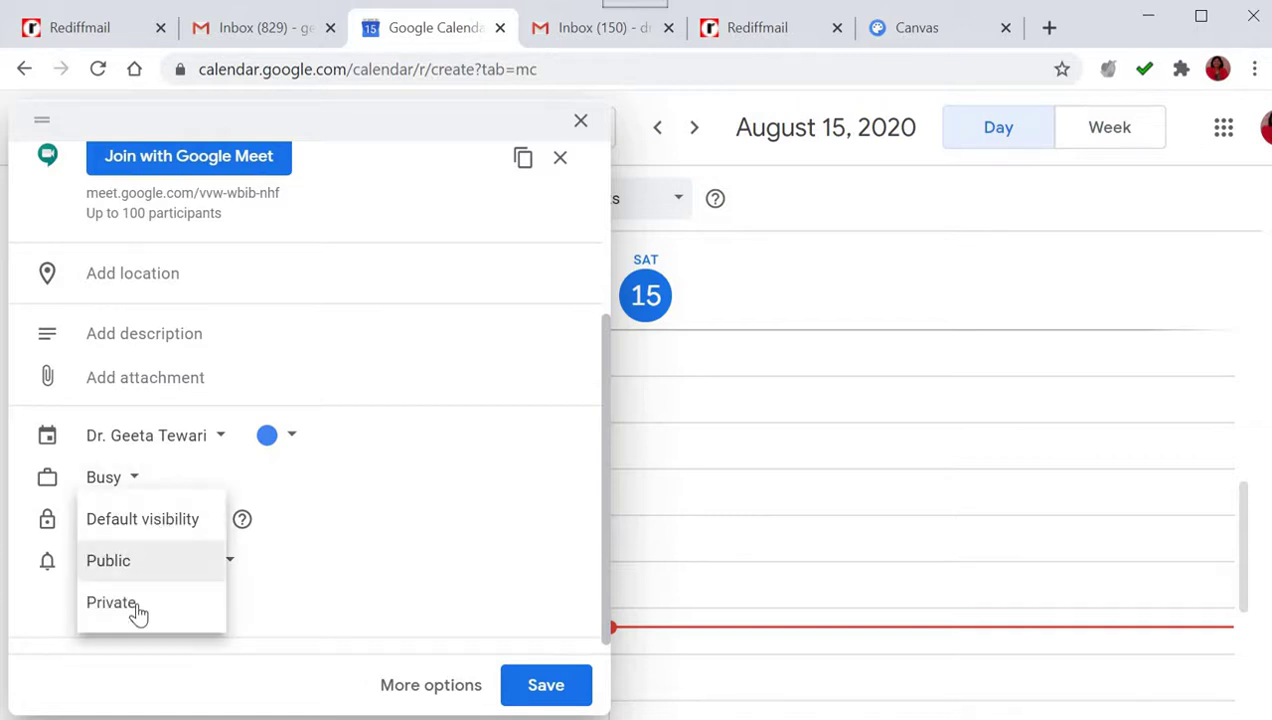
pyautogui.click(136, 605)
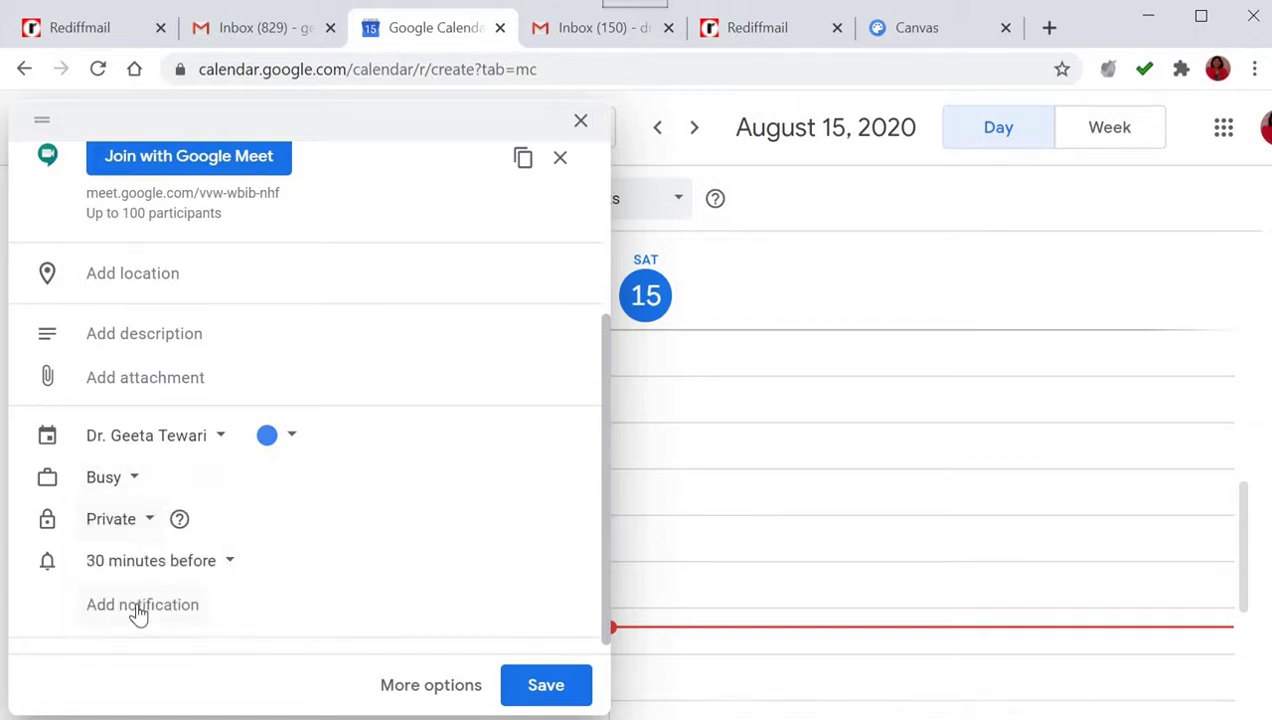
pyautogui.click(150, 520)
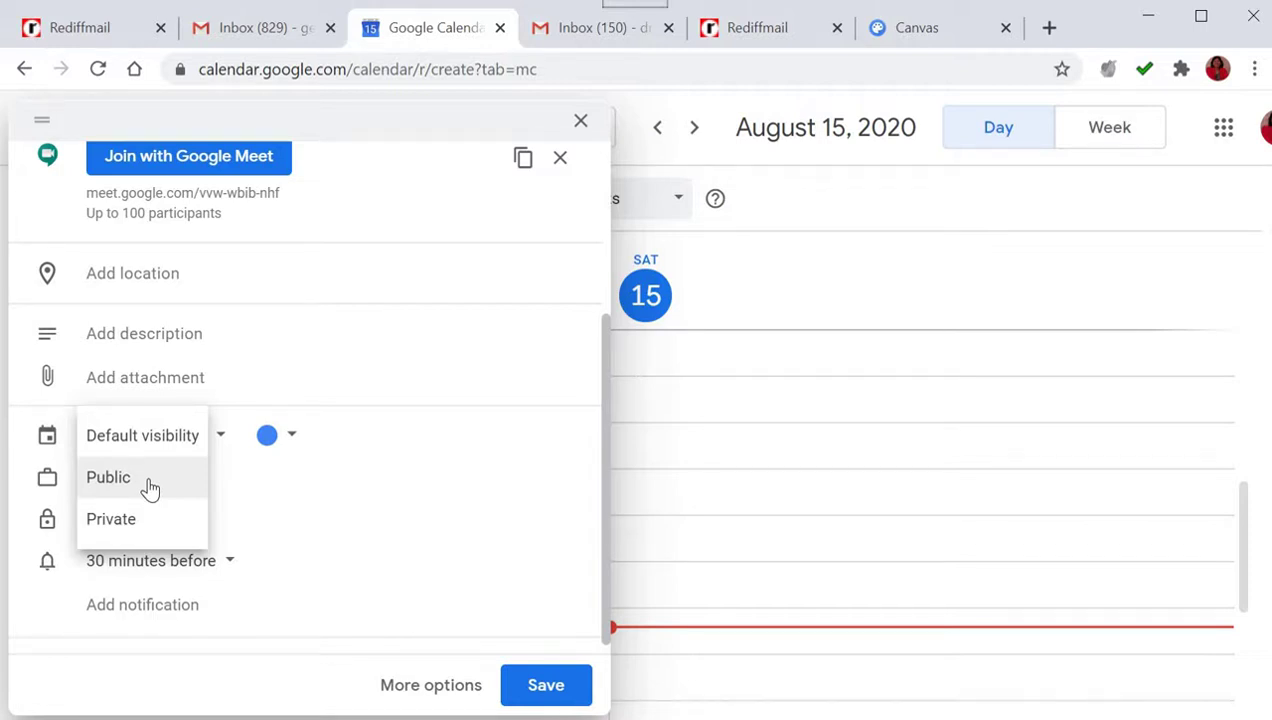
pyautogui.click(150, 487)
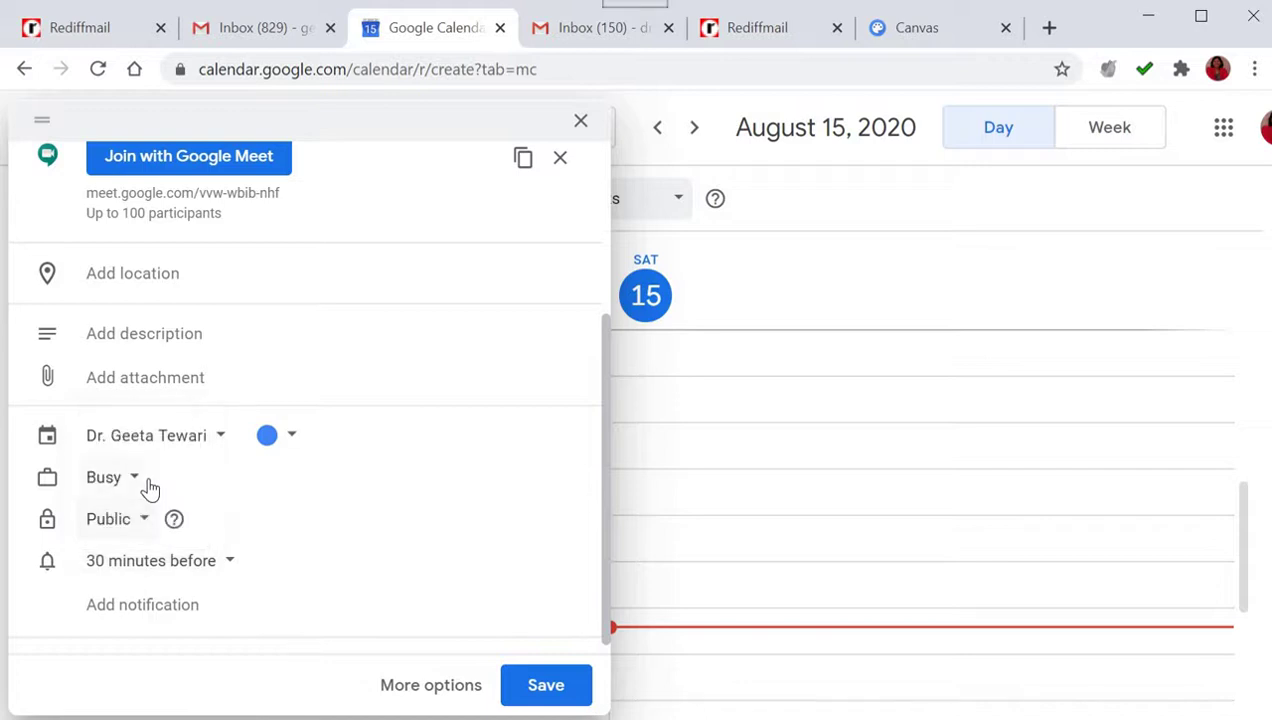
# Set the event's notification to 10 minutes before
pyautogui.click(232, 563)
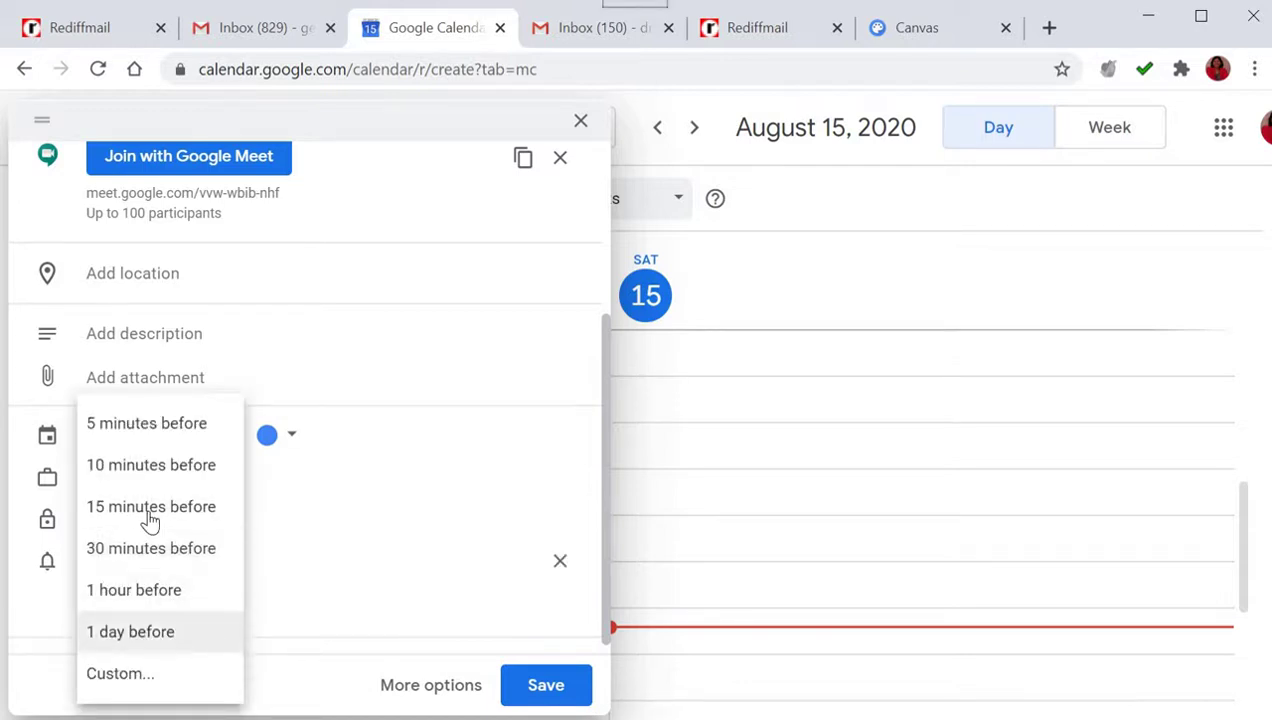
pyautogui.click(158, 475)
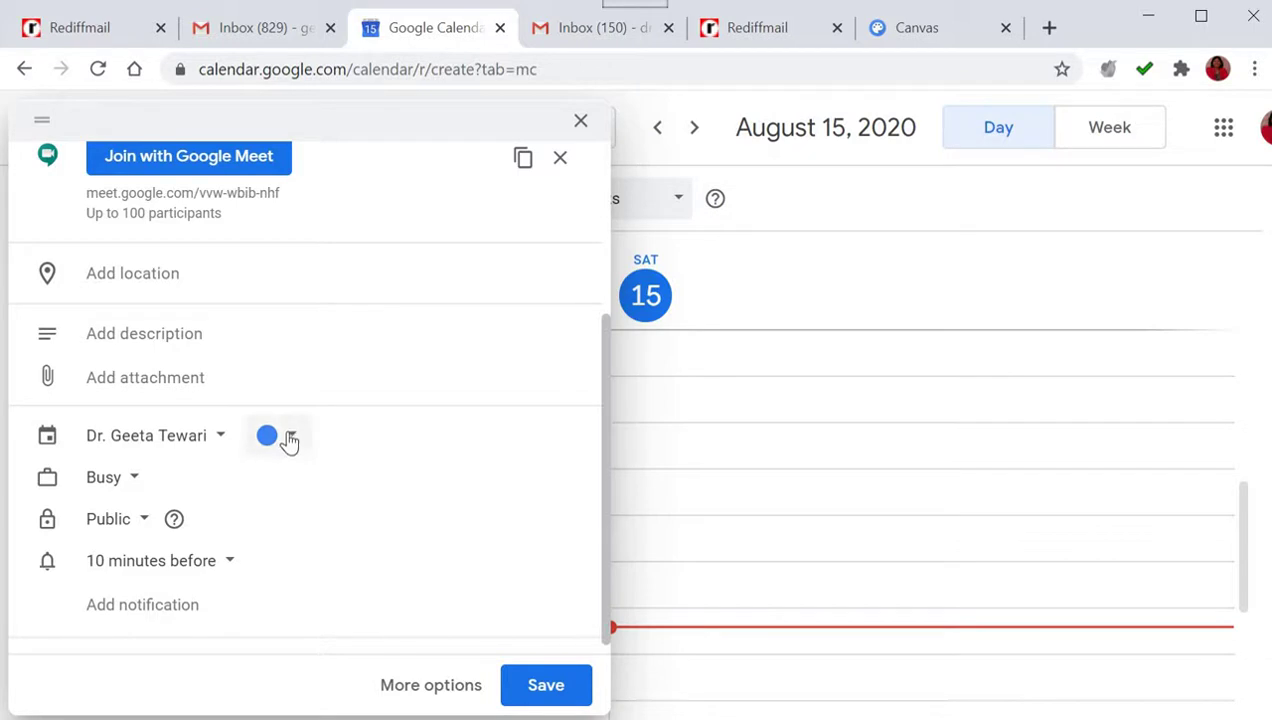
pyautogui.click(228, 565)
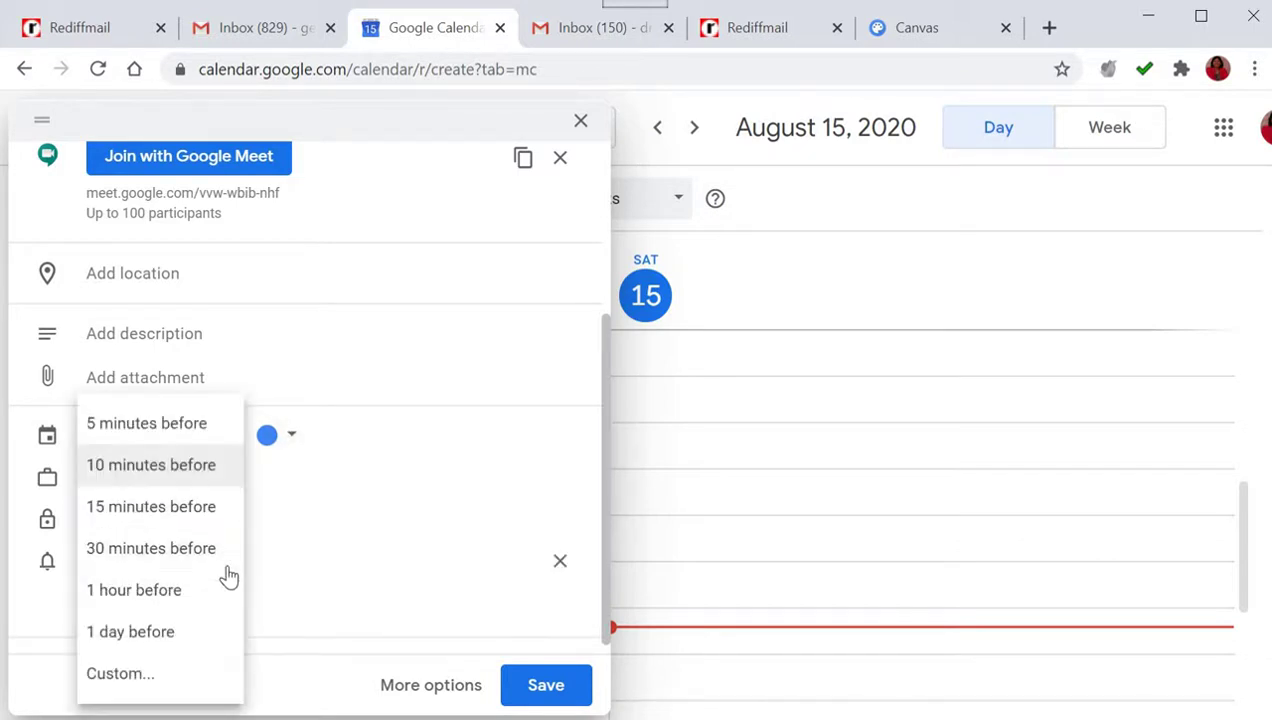
pyautogui.click(298, 583)
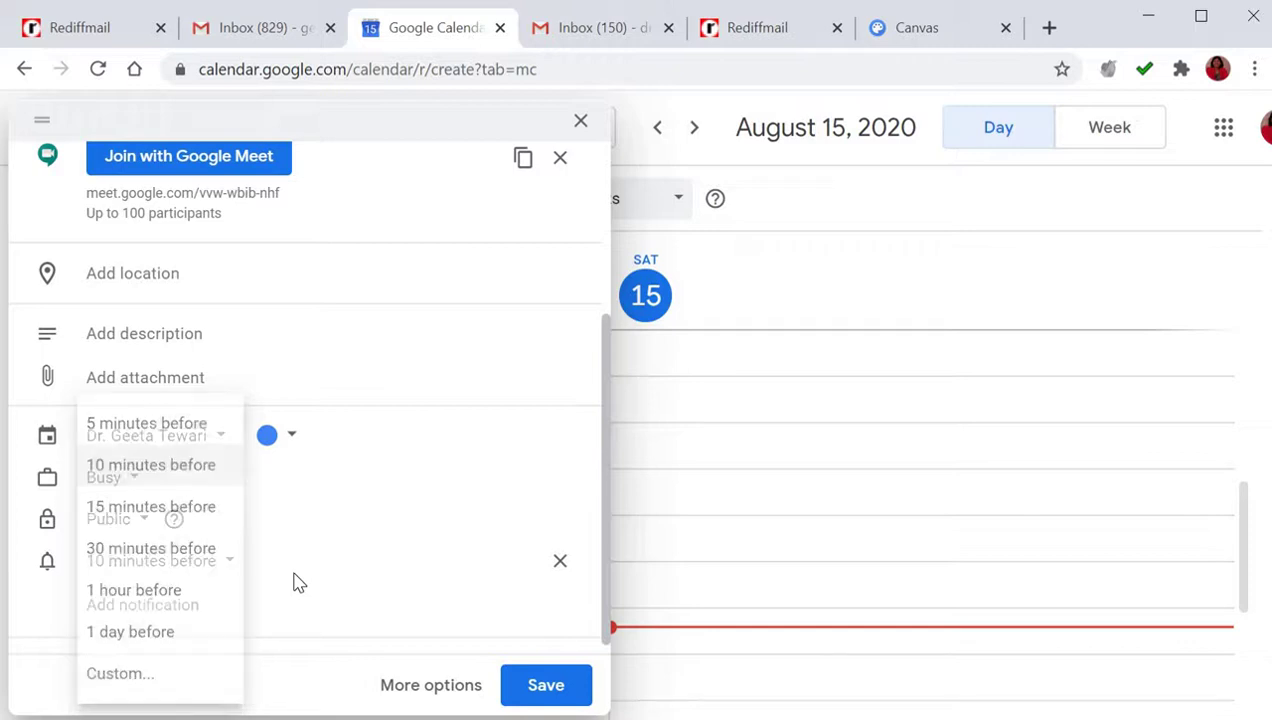
# Change the event's colour to Banana
pyautogui.click(292, 438)
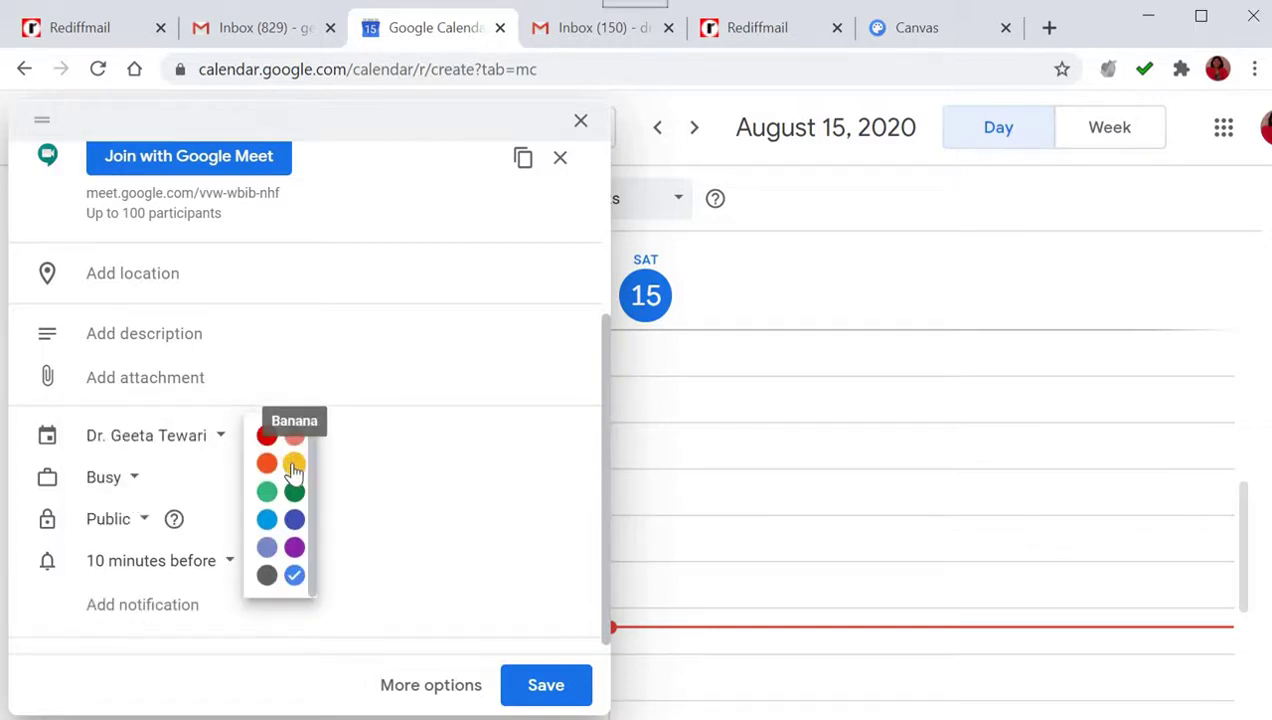
pyautogui.click(294, 464)
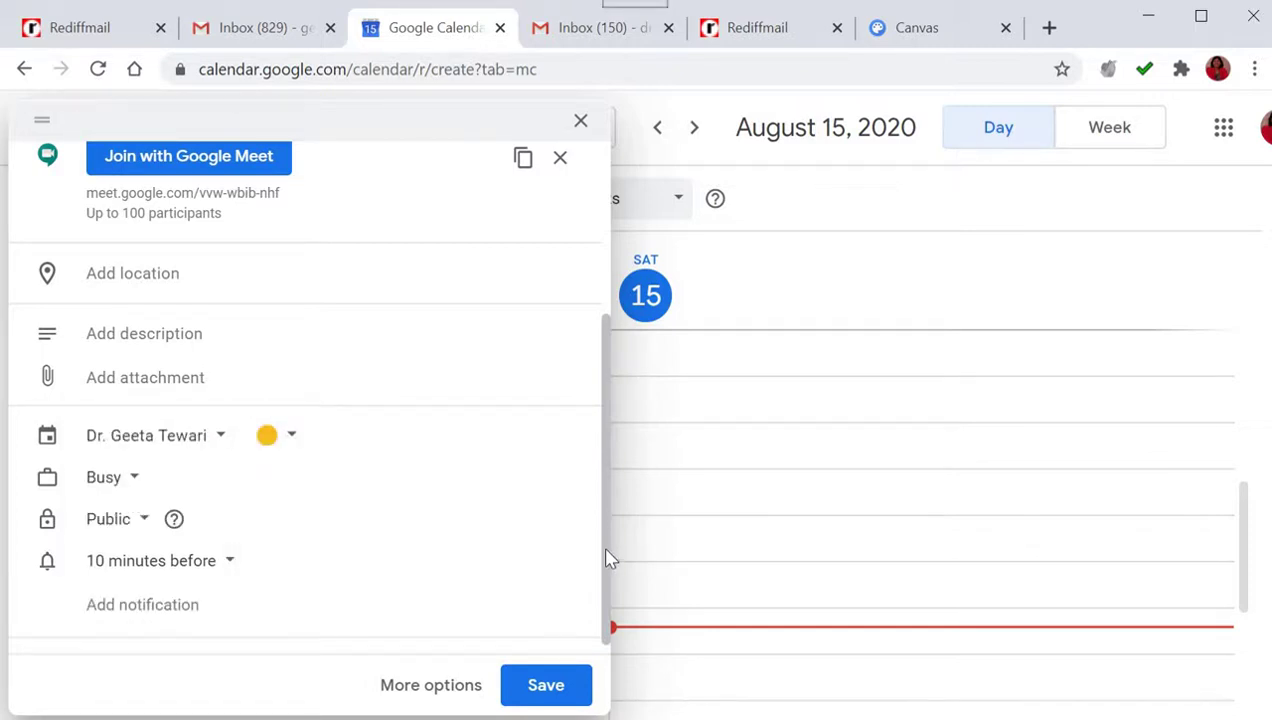
pyautogui.scroll(3, 605, 534)
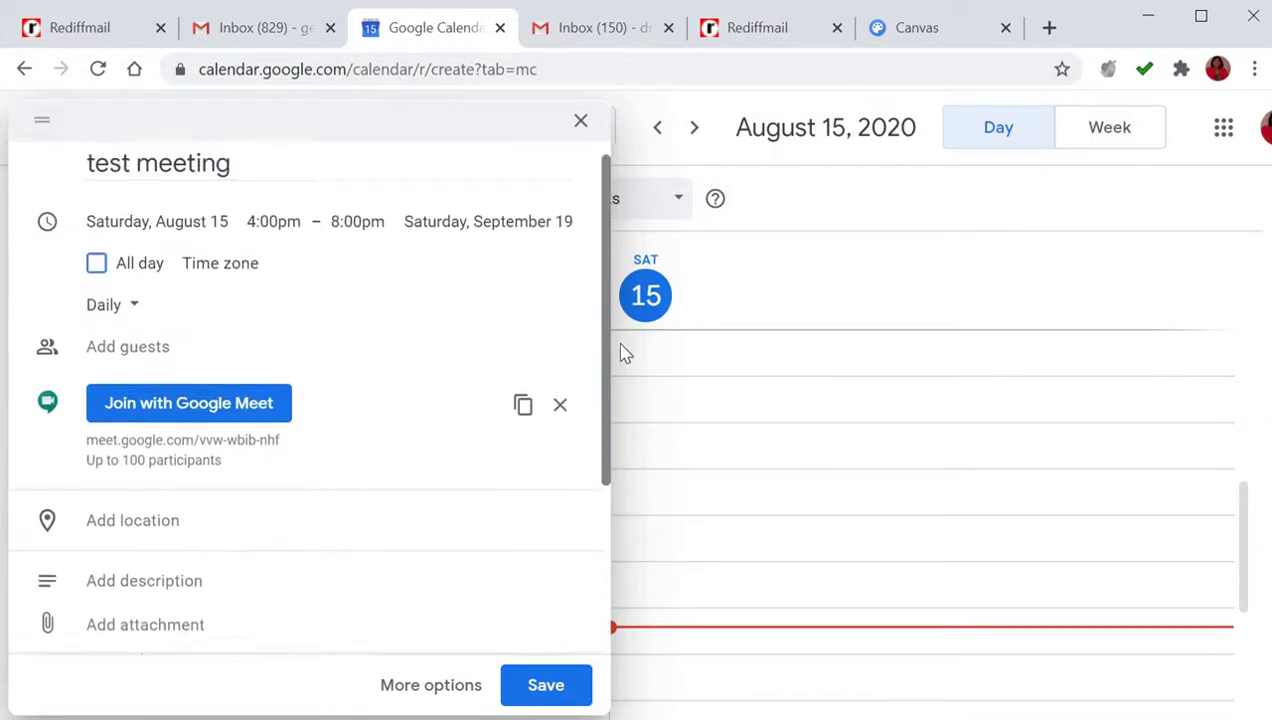
pyautogui.scroll(-3, 560, 520)
# Open the event's full options and turn off the Modify event, Invite others and See guest list permissions for guests
pyautogui.click(406, 684)
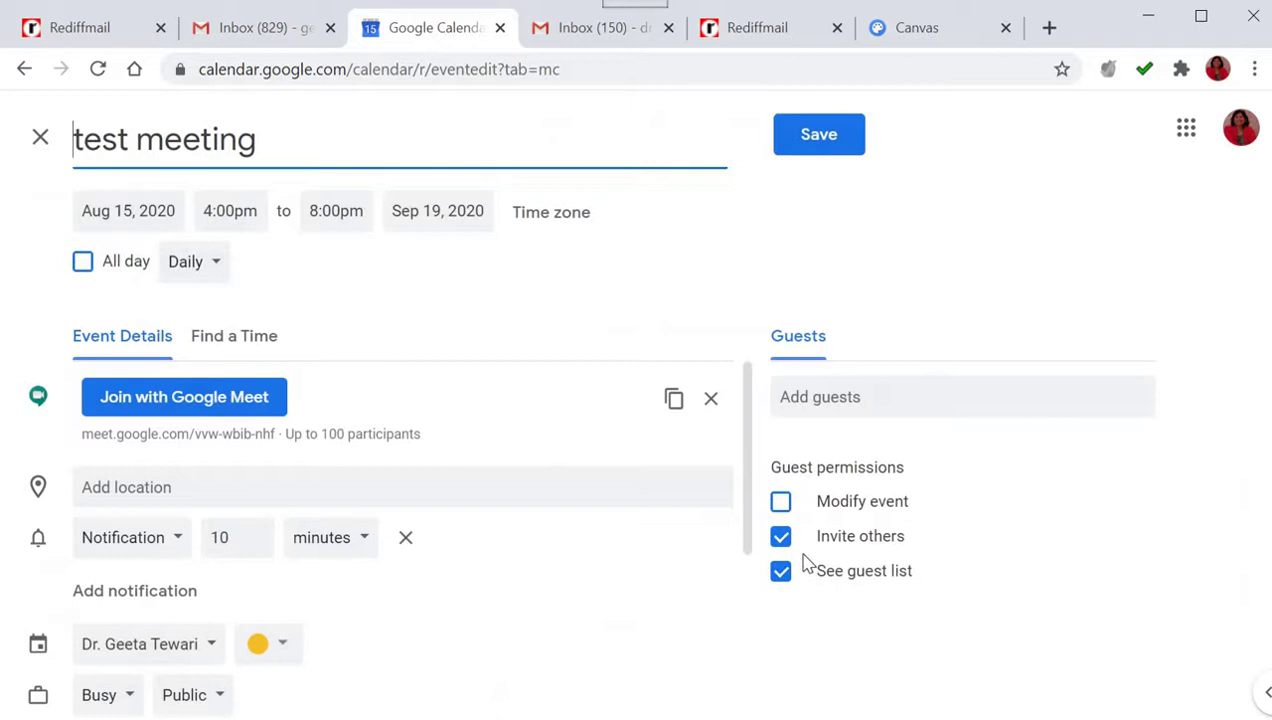
pyautogui.click(780, 503)
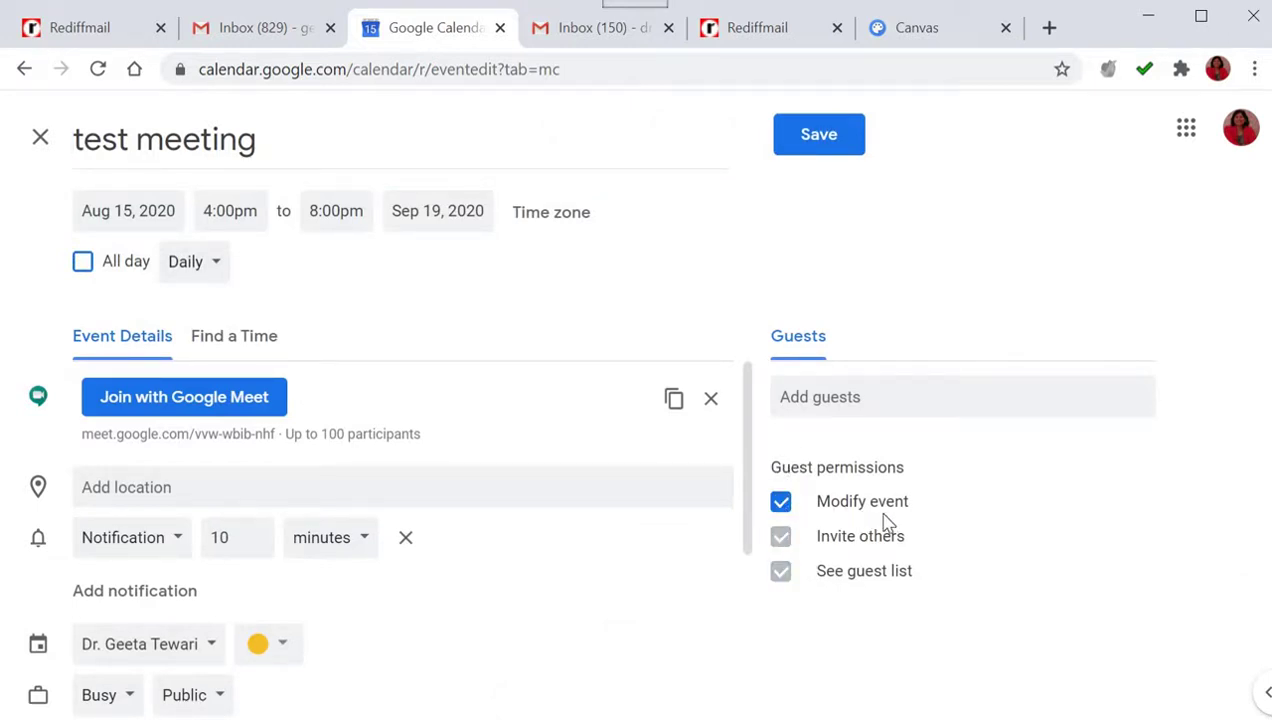
pyautogui.click(782, 505)
# Add a guest to the test meeting by choosing the first suggested contact's e-mail
pyautogui.click(840, 403)
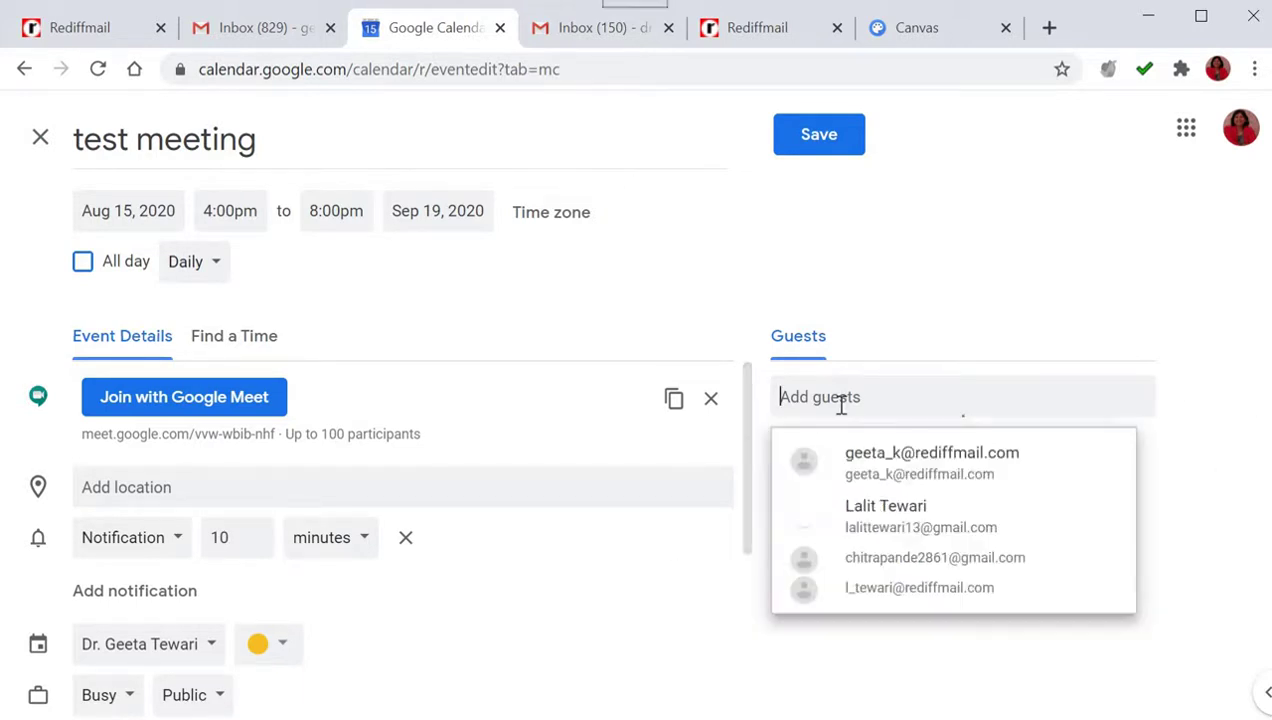
pyautogui.click(887, 464)
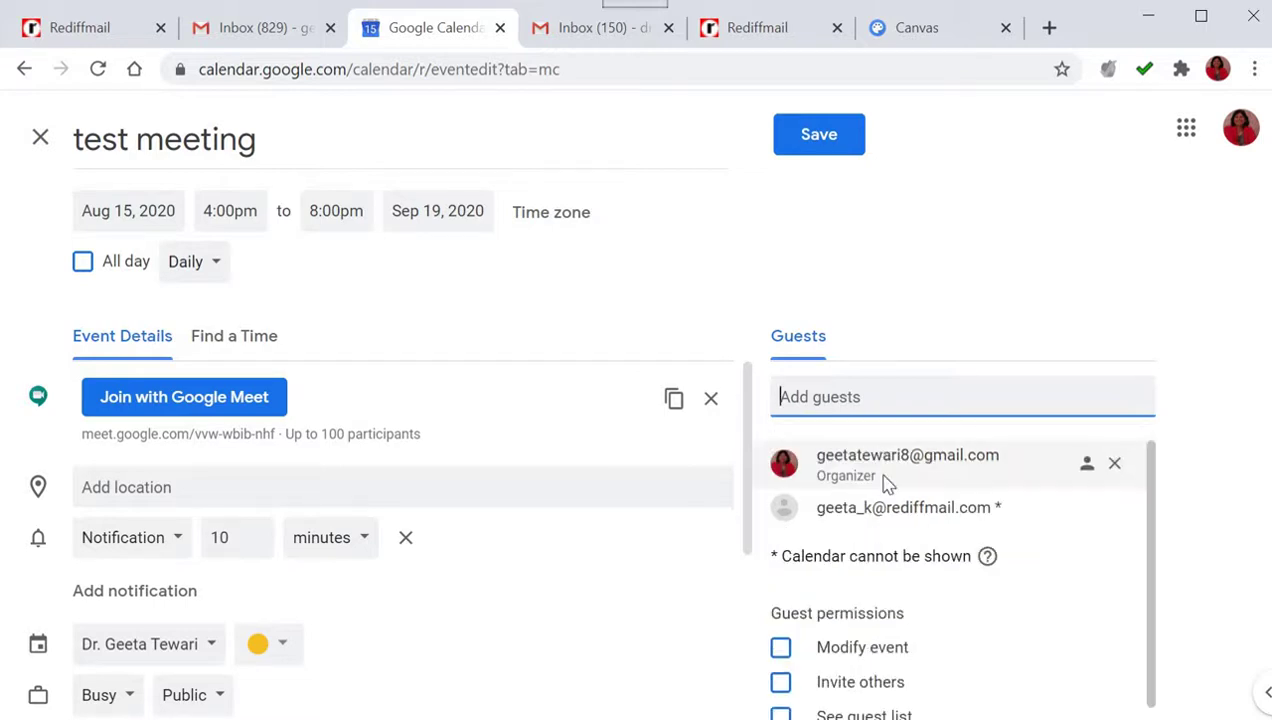
pyautogui.moveTo(883, 511)
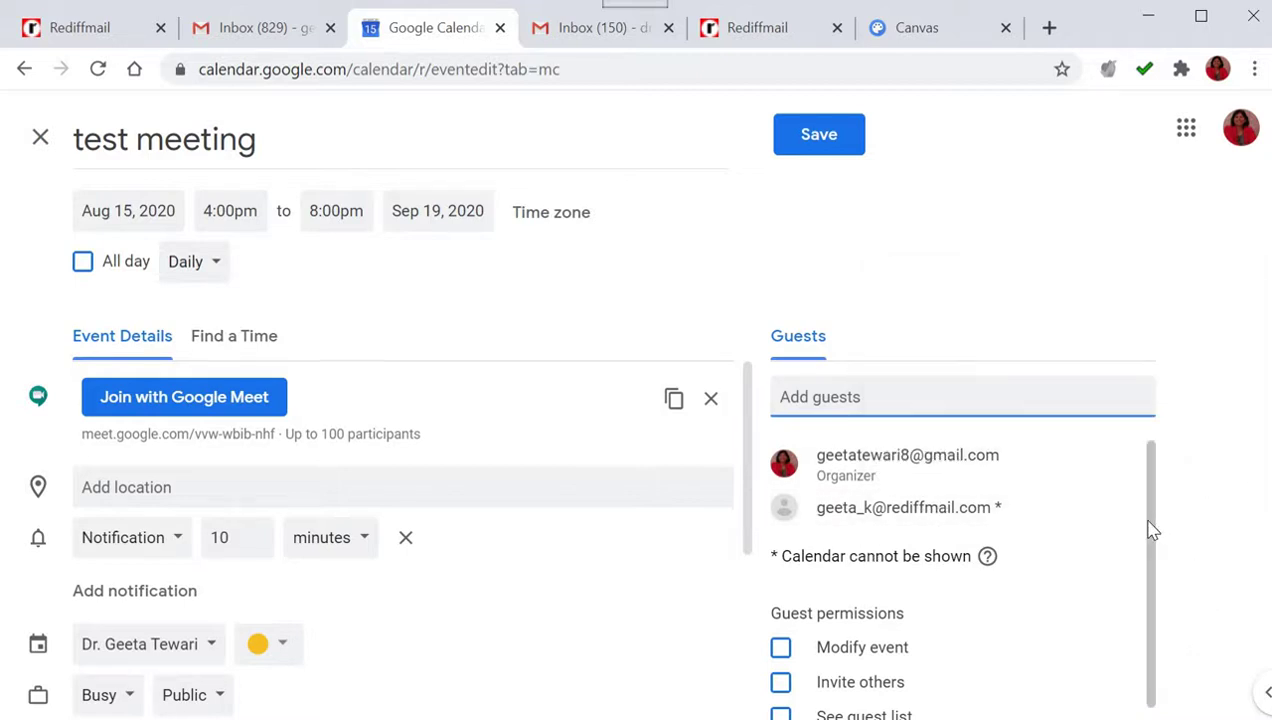
# Save the test meeting and send invitation emails to its guests
pyautogui.moveTo(1150, 528); pyautogui.dragTo(1161, 619)
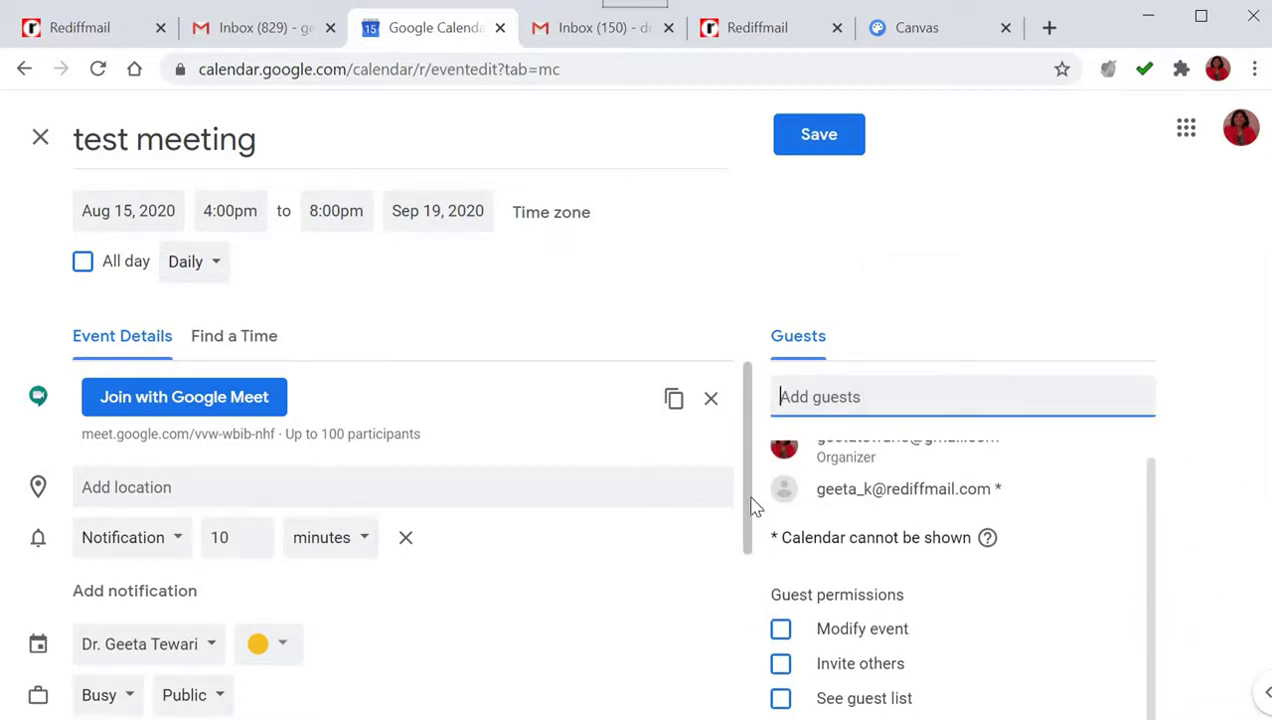
pyautogui.moveTo(750, 520); pyautogui.dragTo(748, 686)
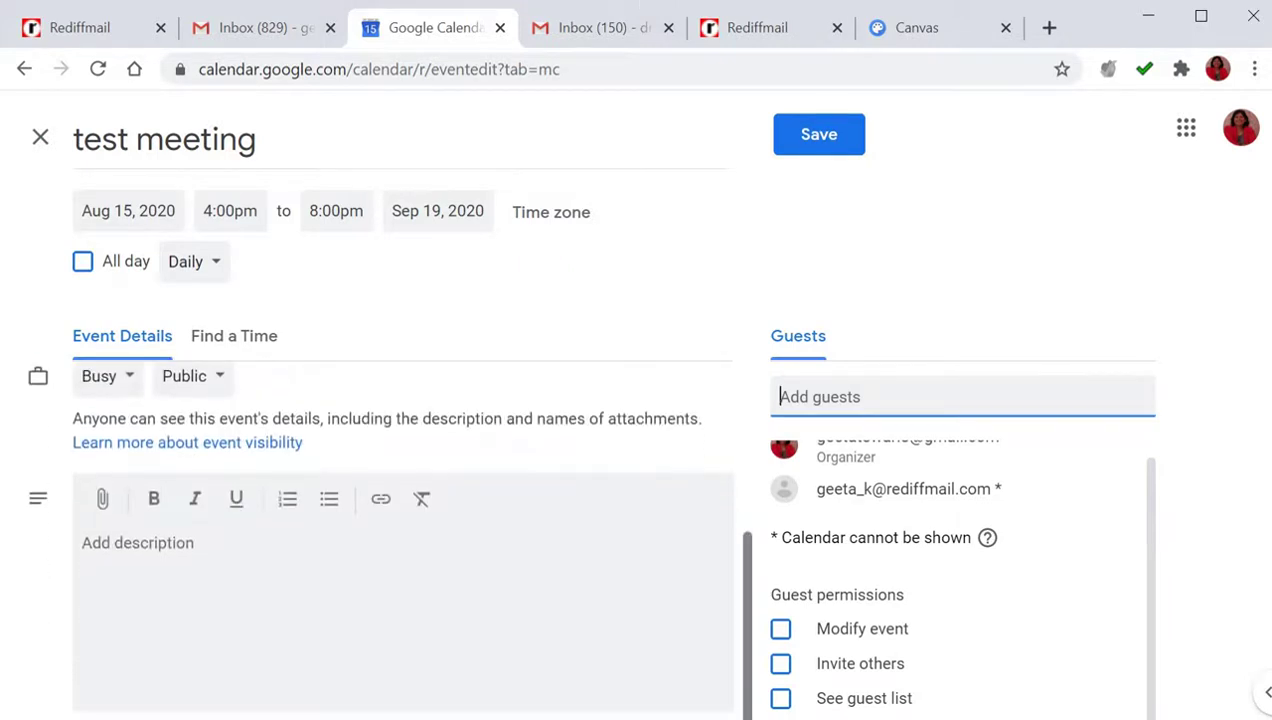
pyautogui.scroll(3, 743, 502)
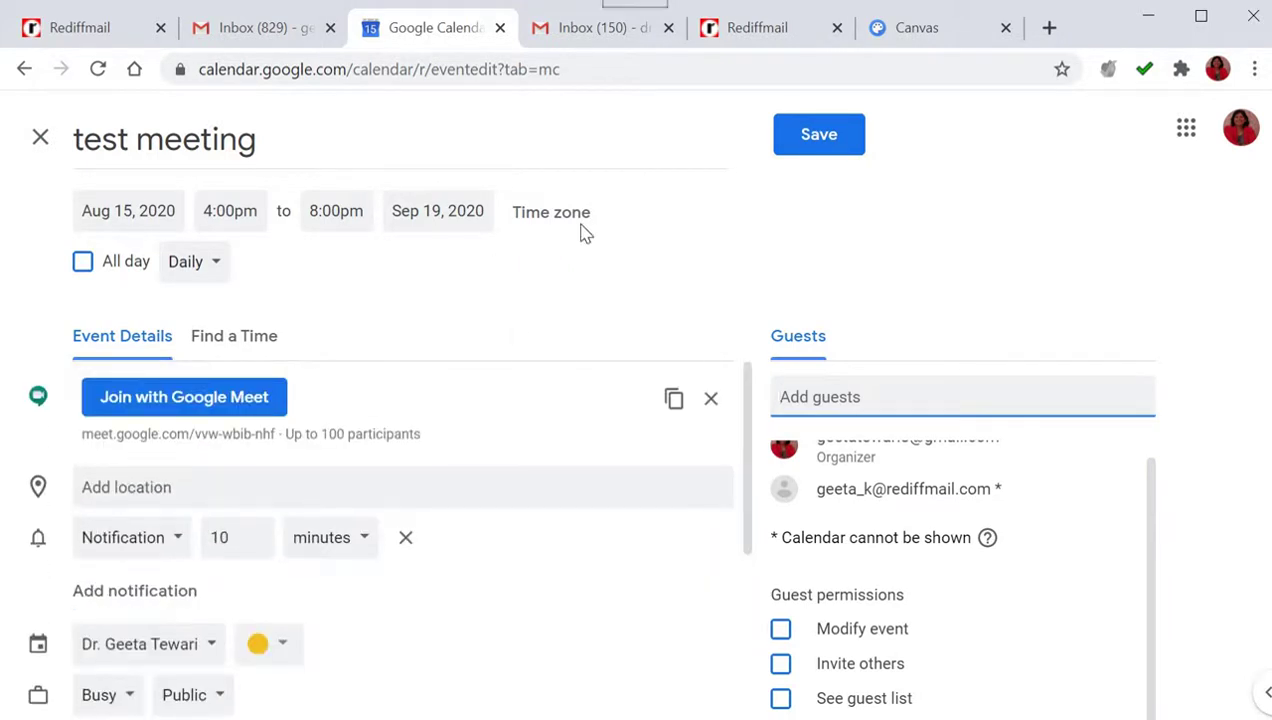
pyautogui.click(824, 143)
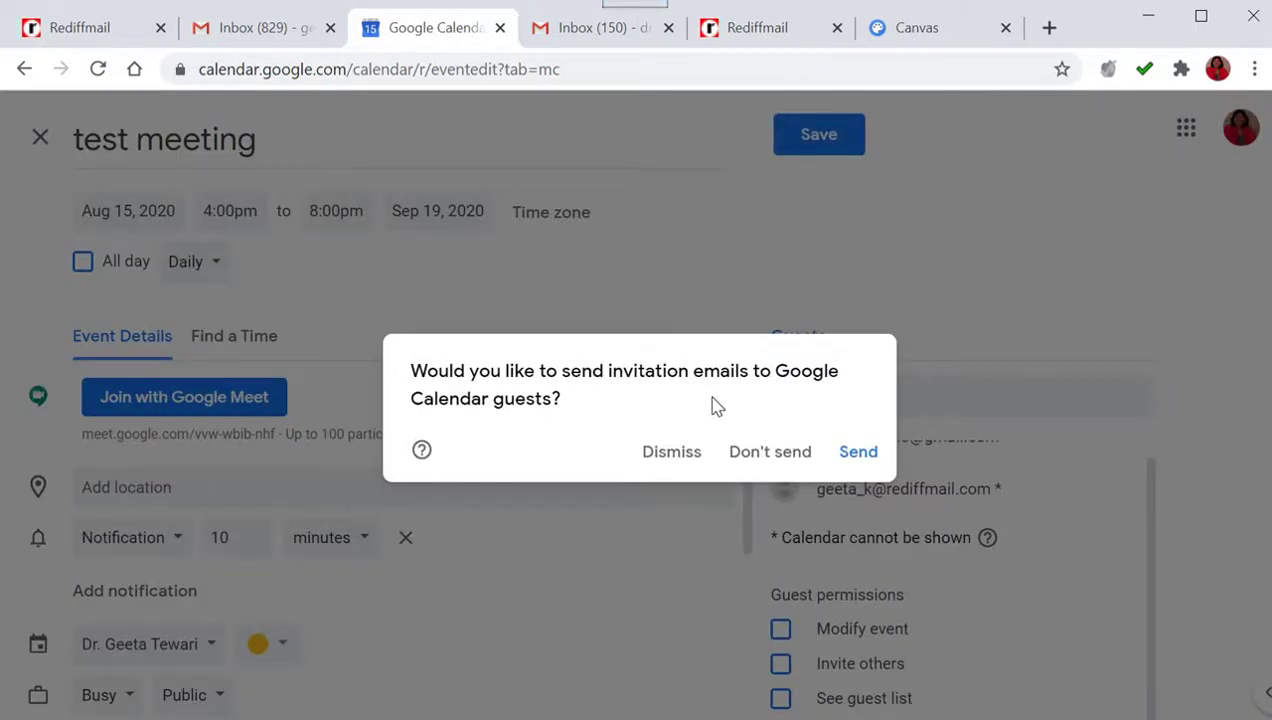
pyautogui.click(855, 451)
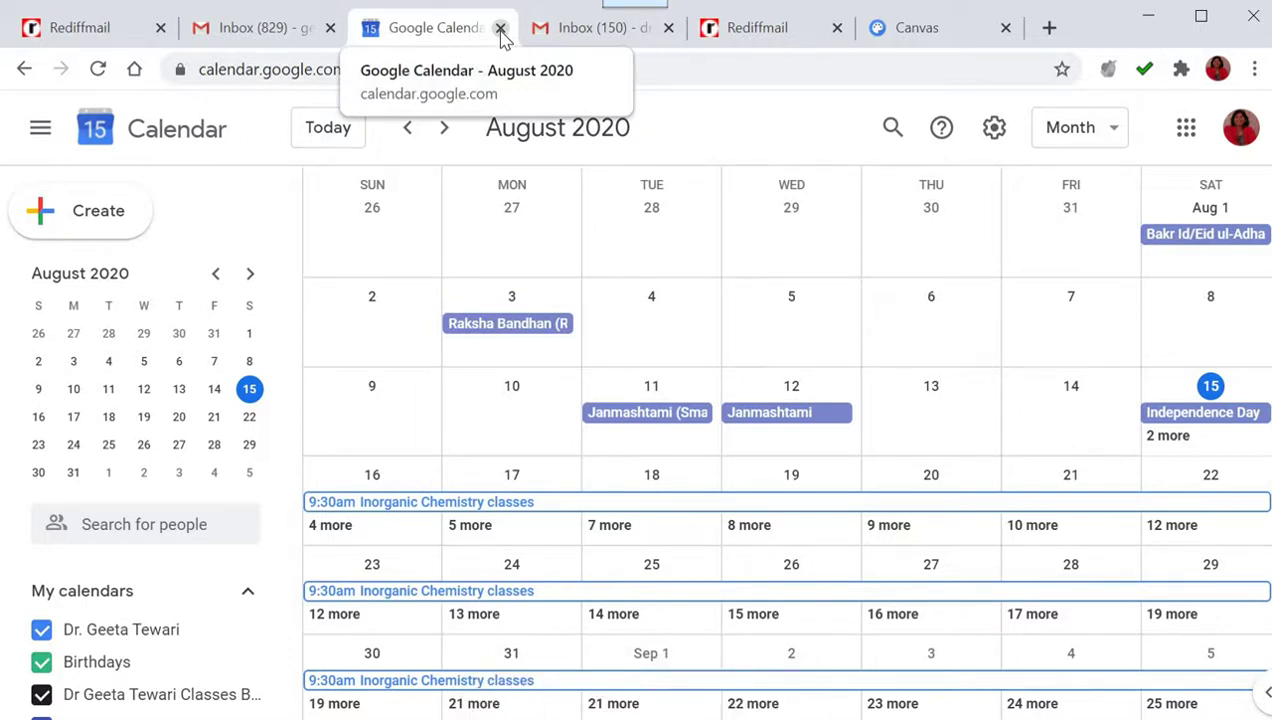
# Close the calendar and reopen Google Calendar from the Gmail inbox
pyautogui.click(500, 30)
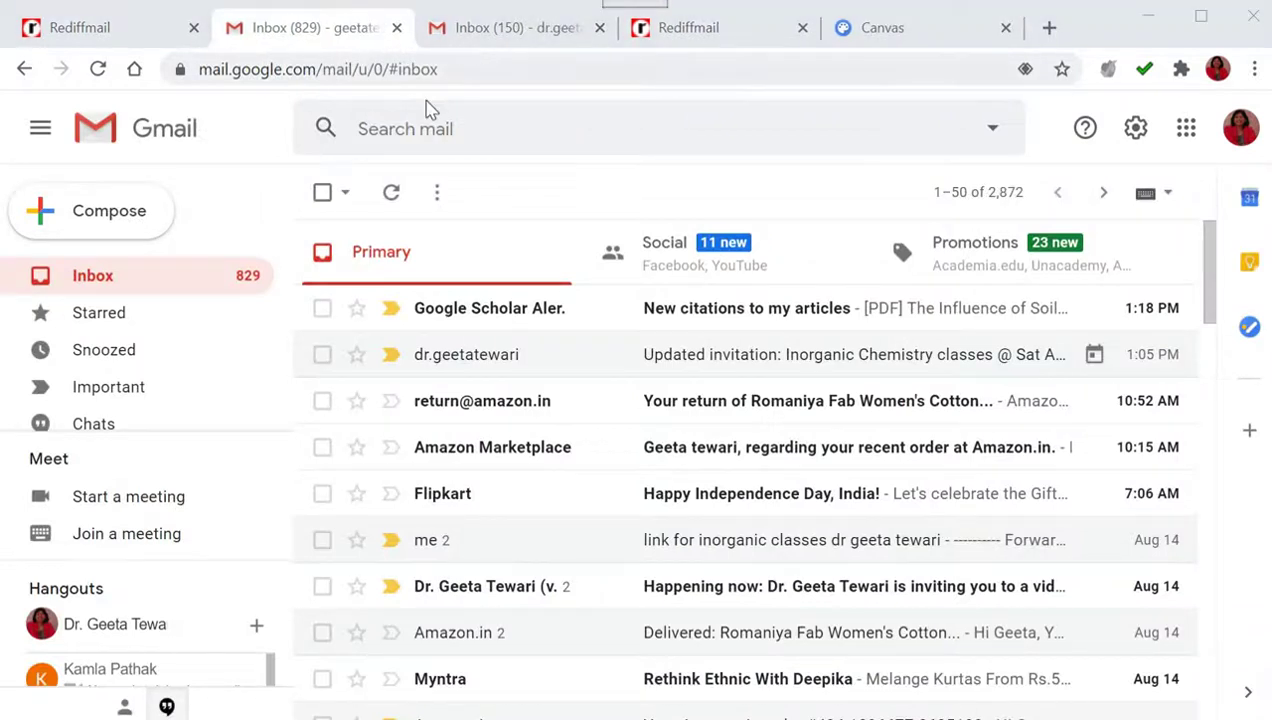
pyautogui.click(1186, 138)
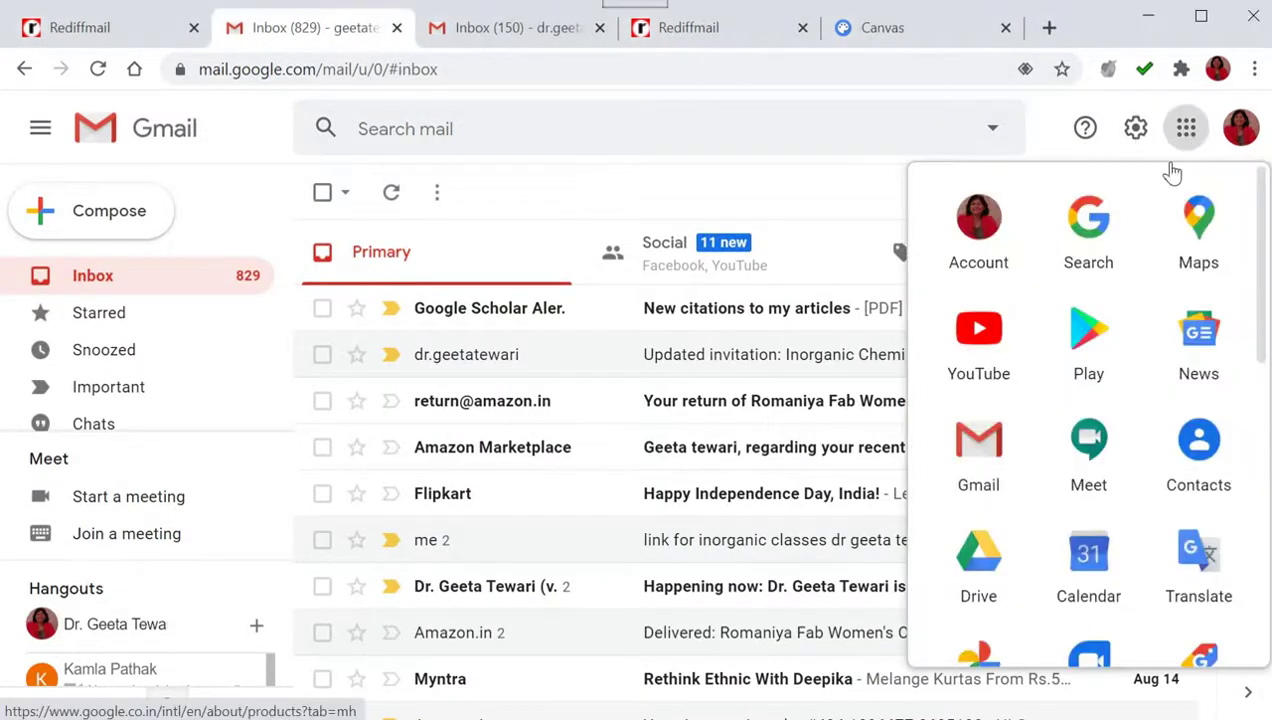
pyautogui.click(1096, 562)
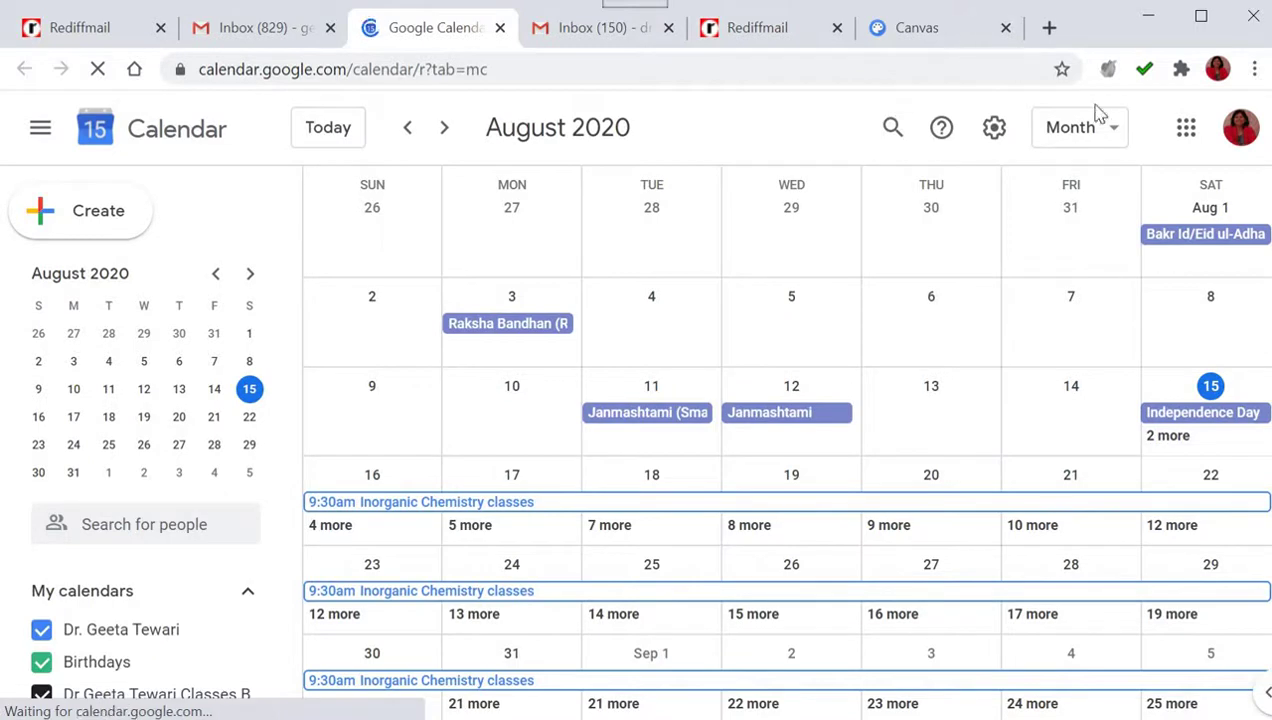
# Show the calendar by week, view the details of the test meeting on August 15, and return to the week
pyautogui.click(1108, 128)
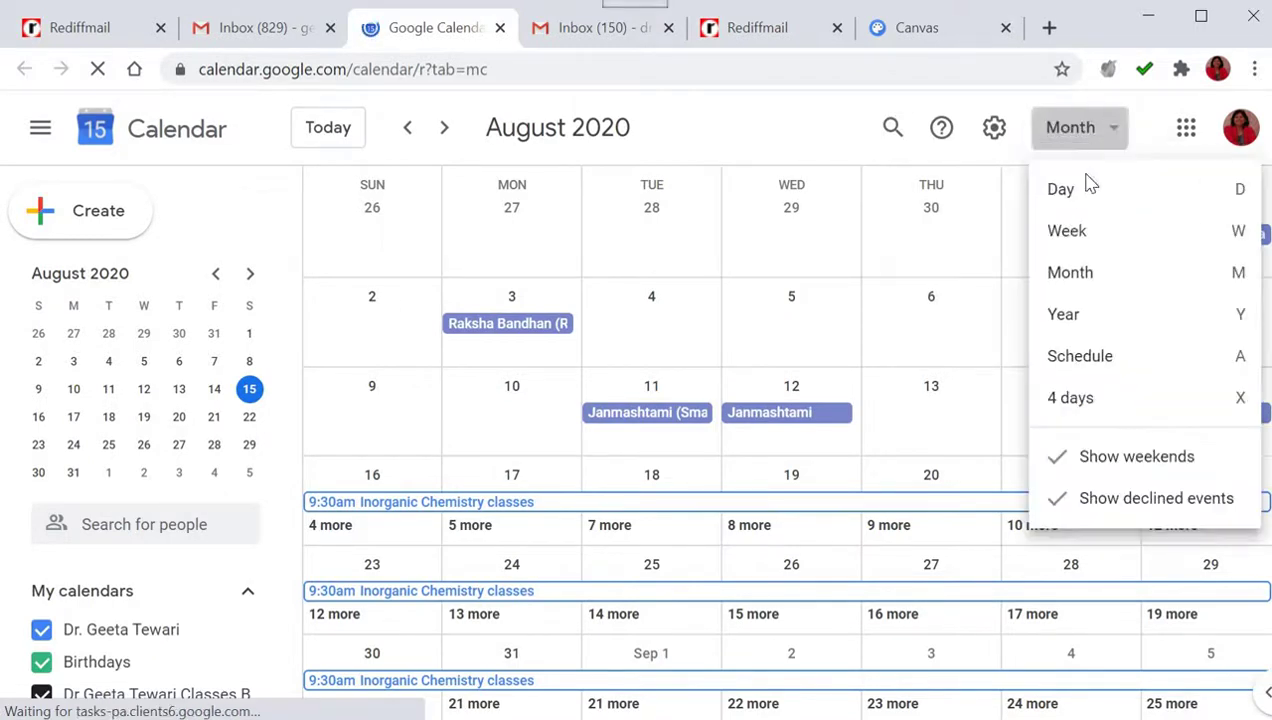
pyautogui.click(1070, 231)
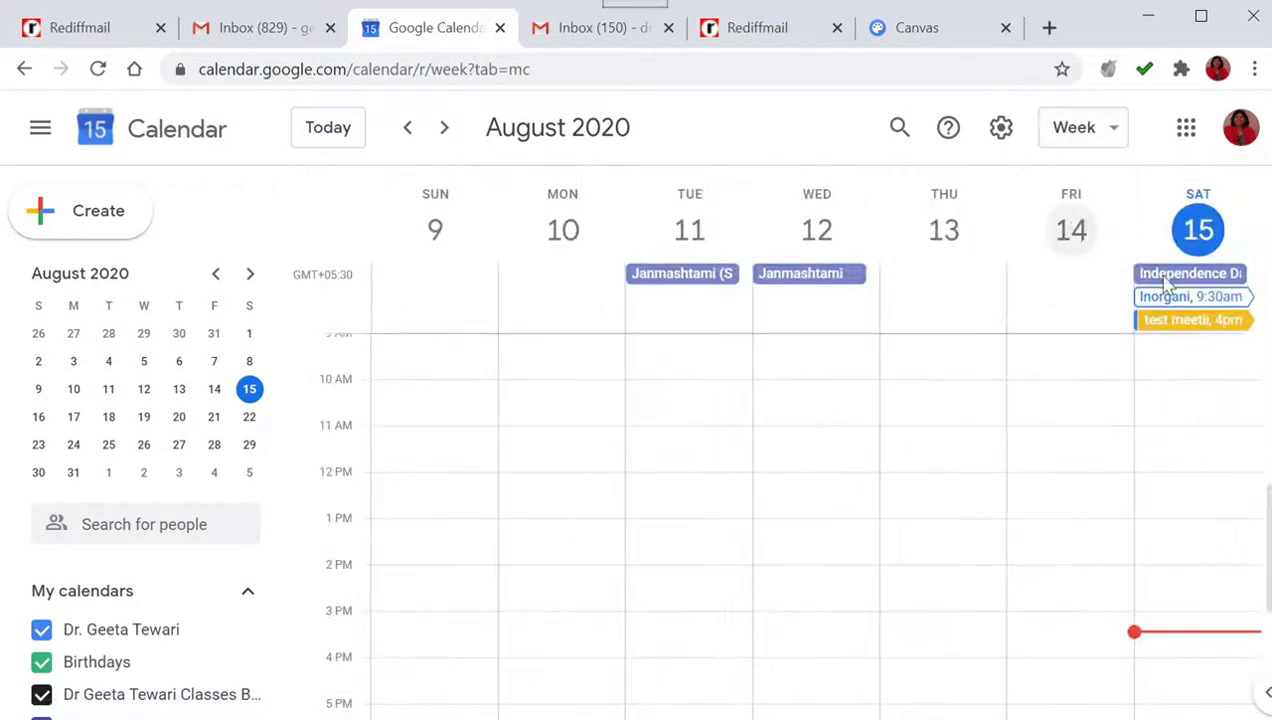
pyautogui.doubleClick(1207, 324)
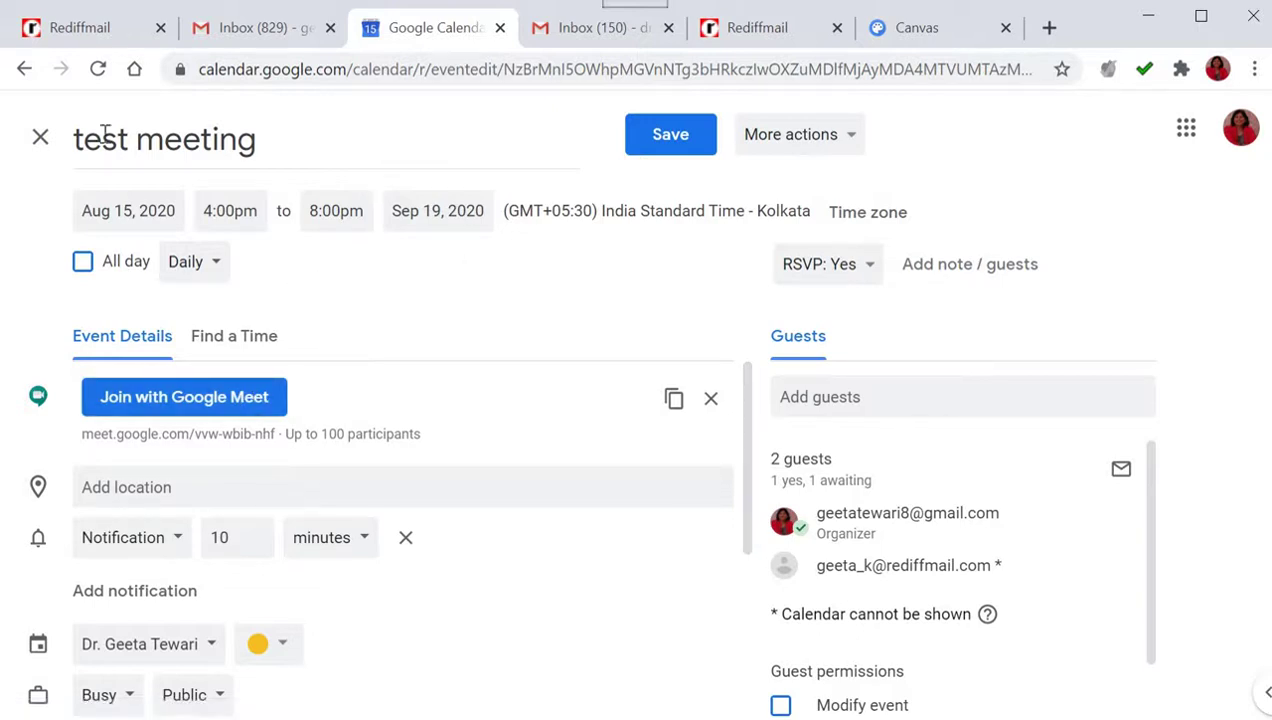
pyautogui.click(24, 69)
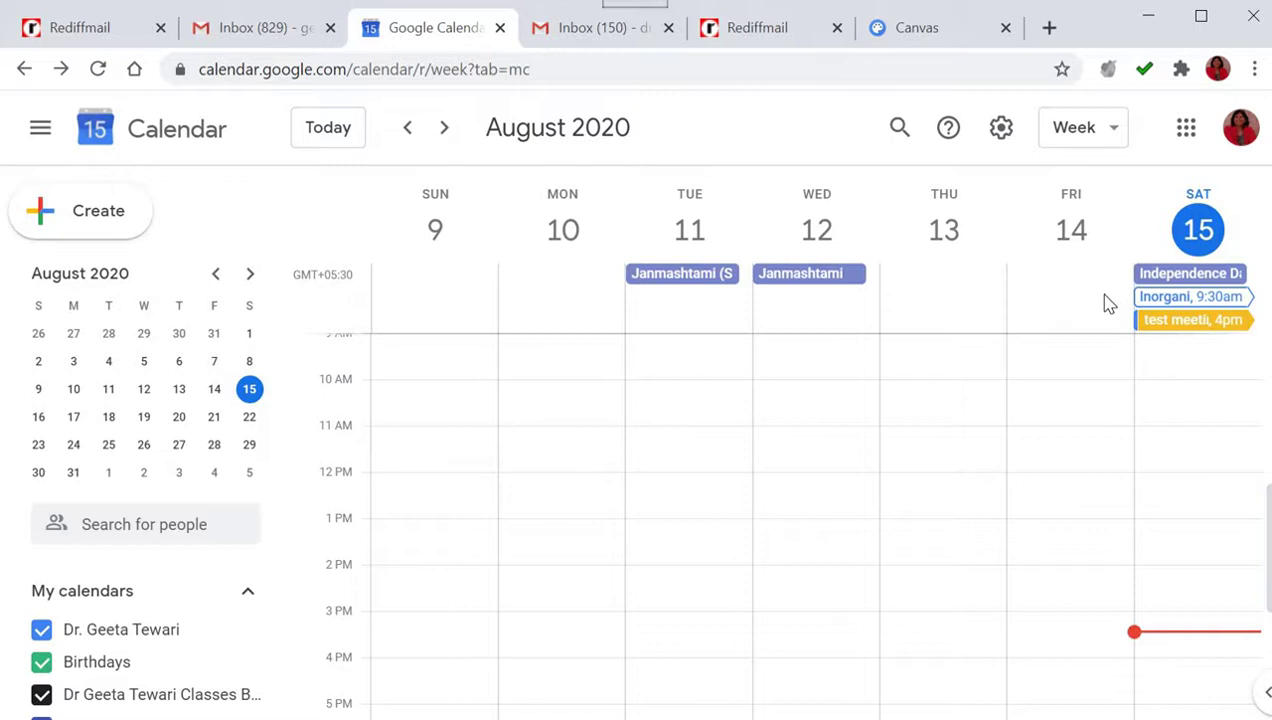
# Switch from the calendar to Google Meet
pyautogui.click(1187, 129)
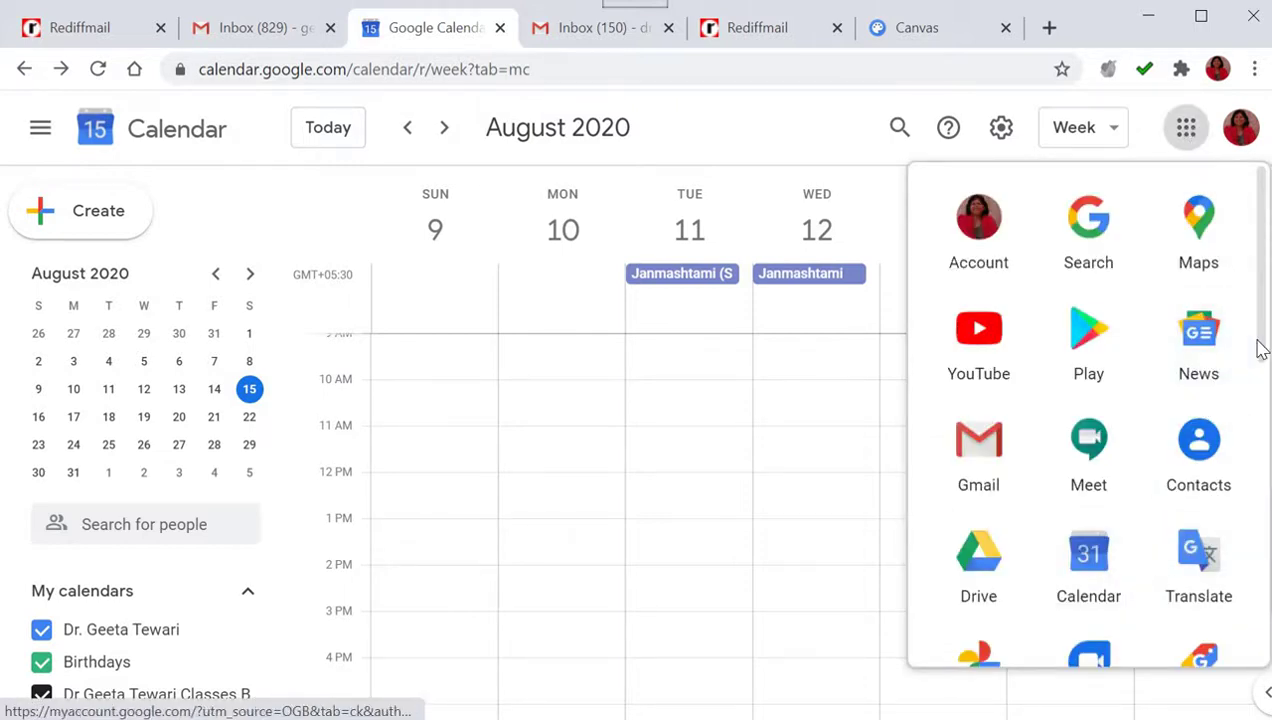
pyautogui.scroll(-1, 1260, 371)
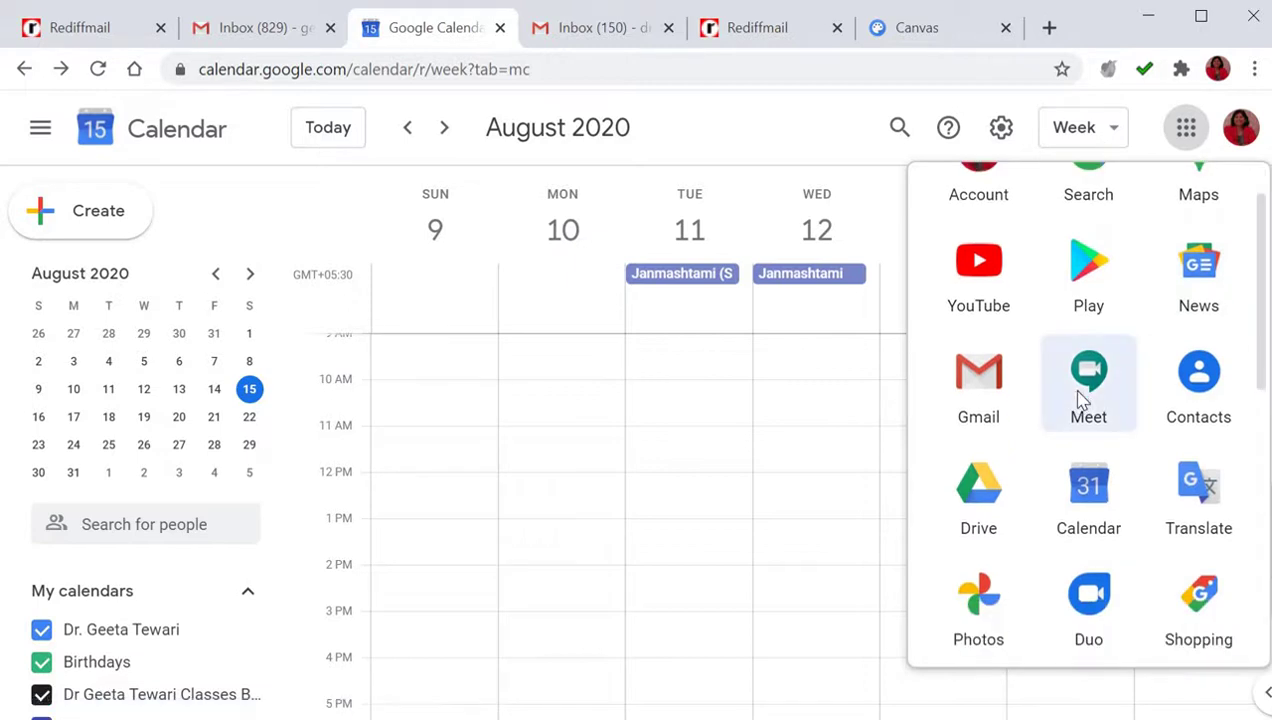
pyautogui.click(1082, 400)
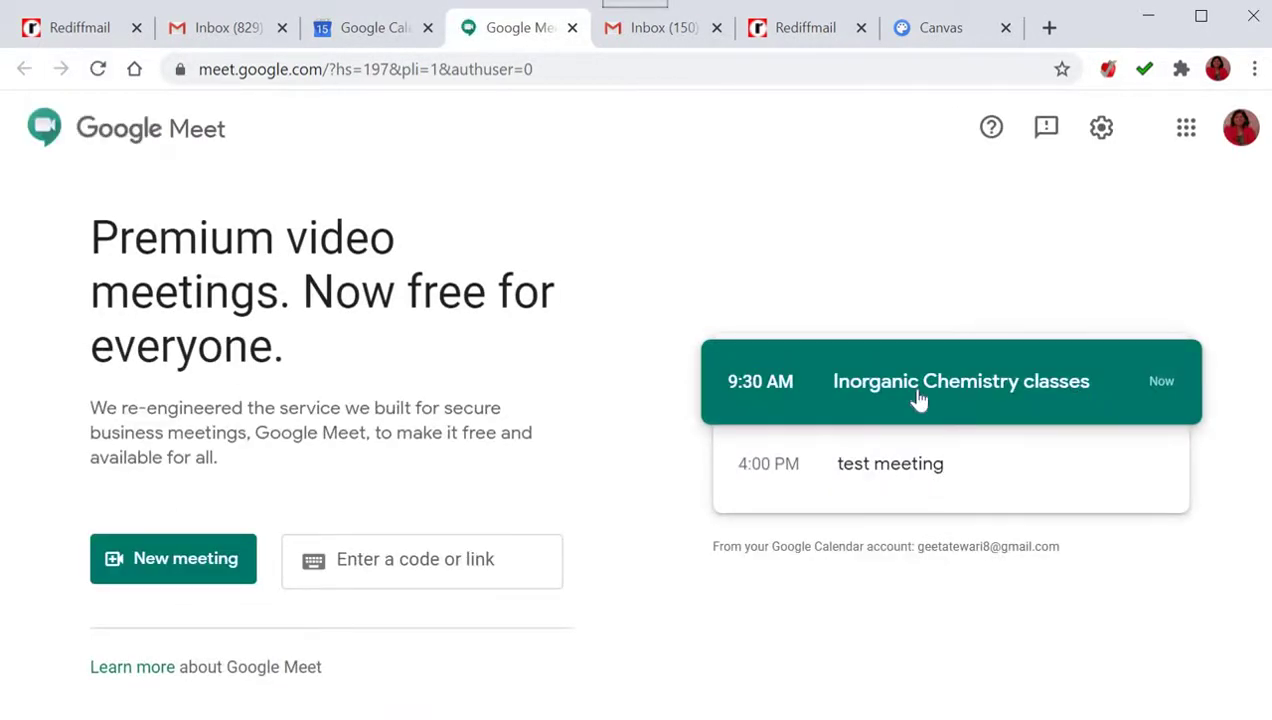
# Join the 4:00 PM test meeting and turn off the camera and microphone
pyautogui.click(895, 466)
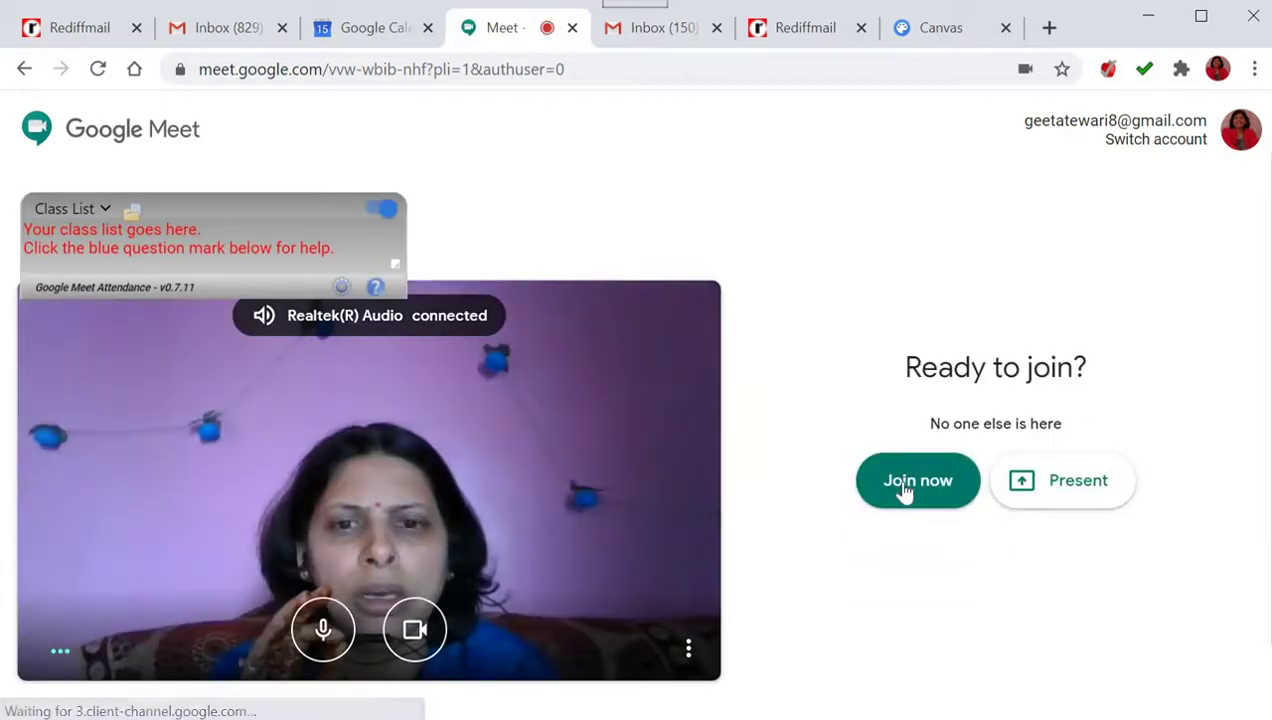
pyautogui.click(912, 481)
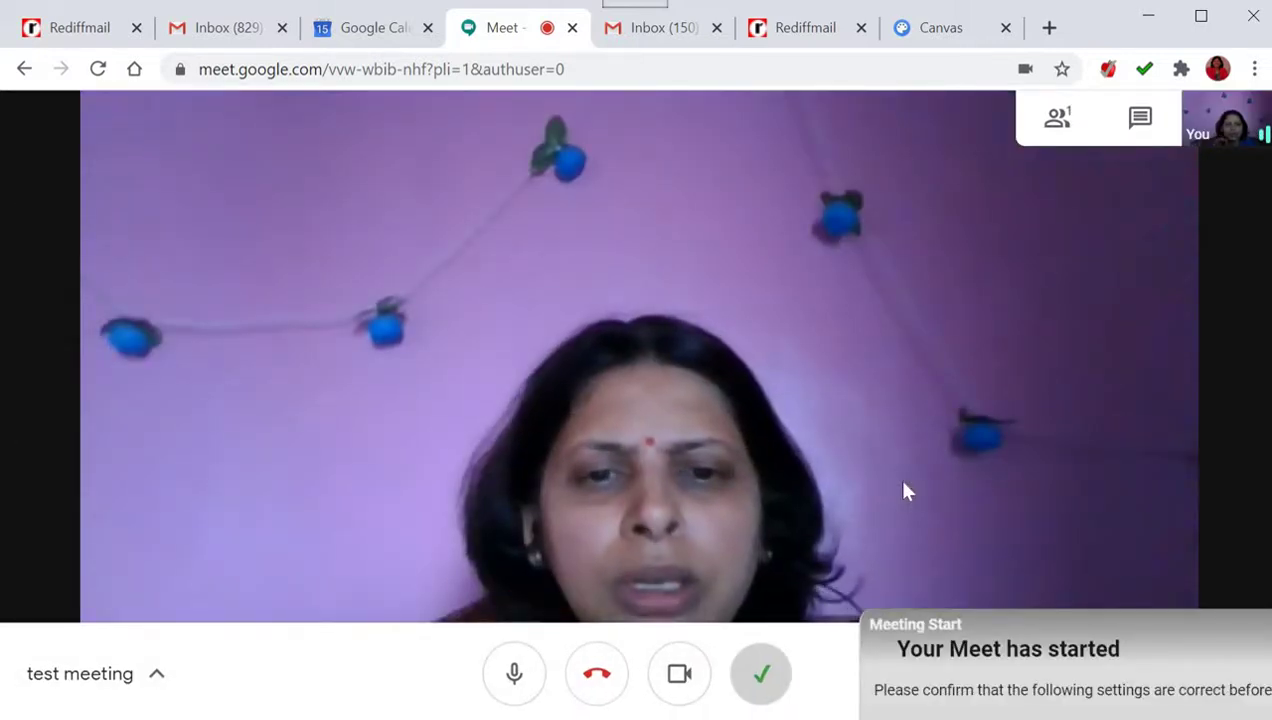
pyautogui.click(700, 676)
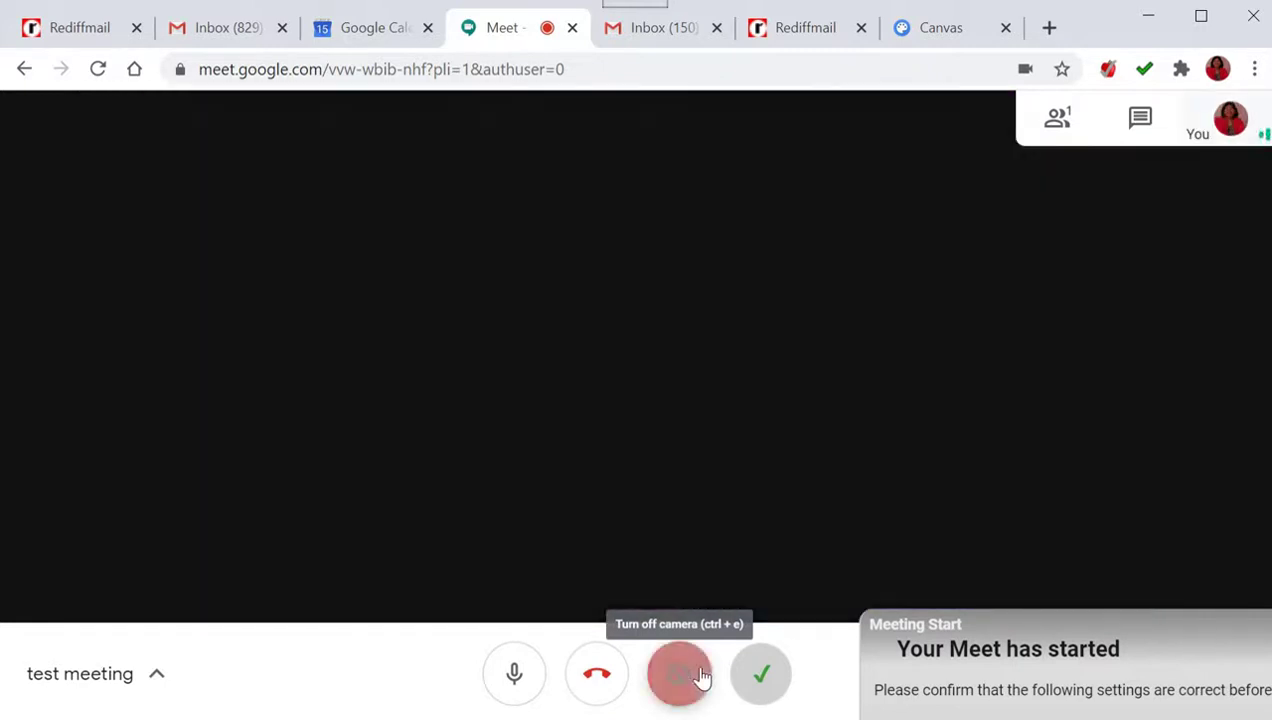
pyautogui.click(517, 673)
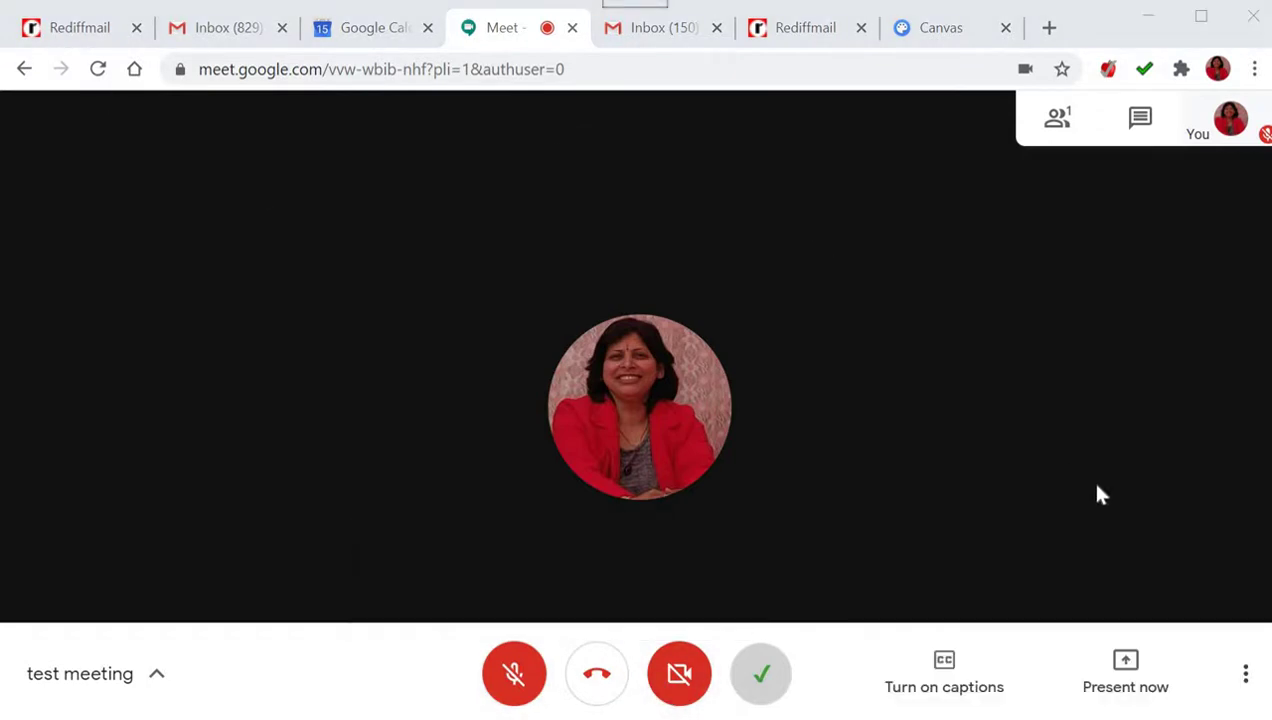
# Change the meeting's layout to Sidebar
pyautogui.click(1246, 680)
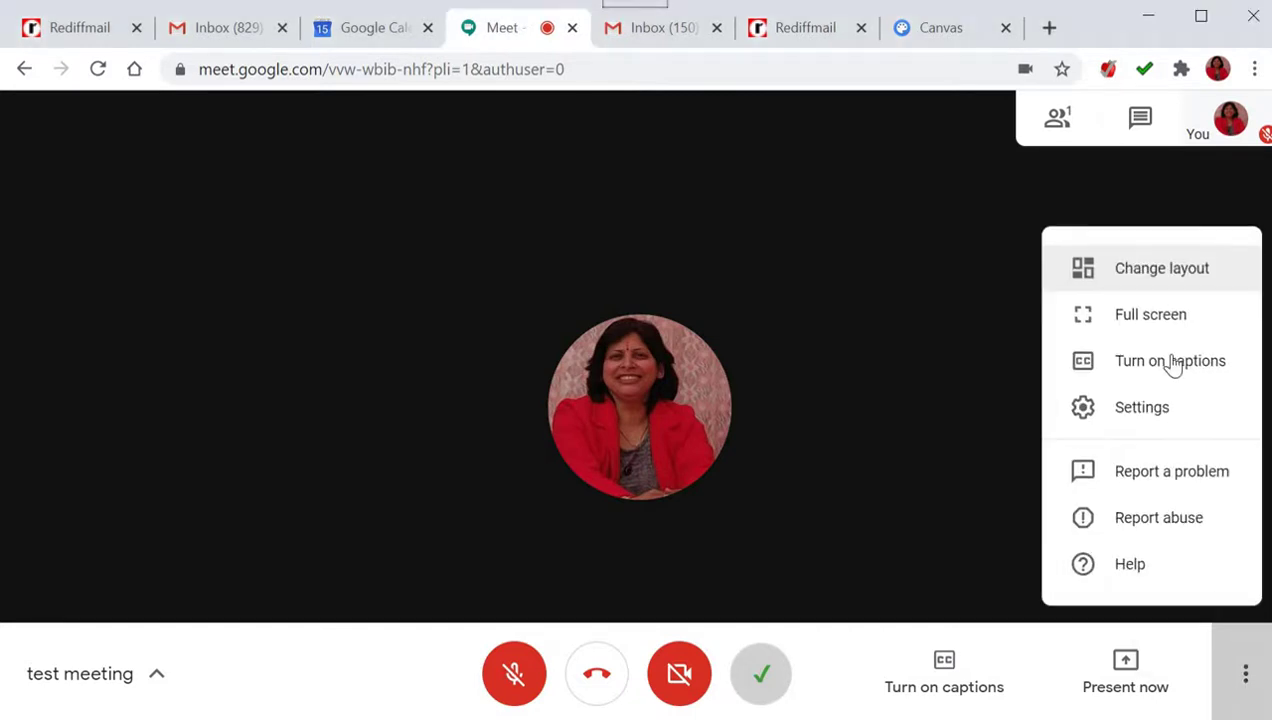
pyautogui.click(1170, 278)
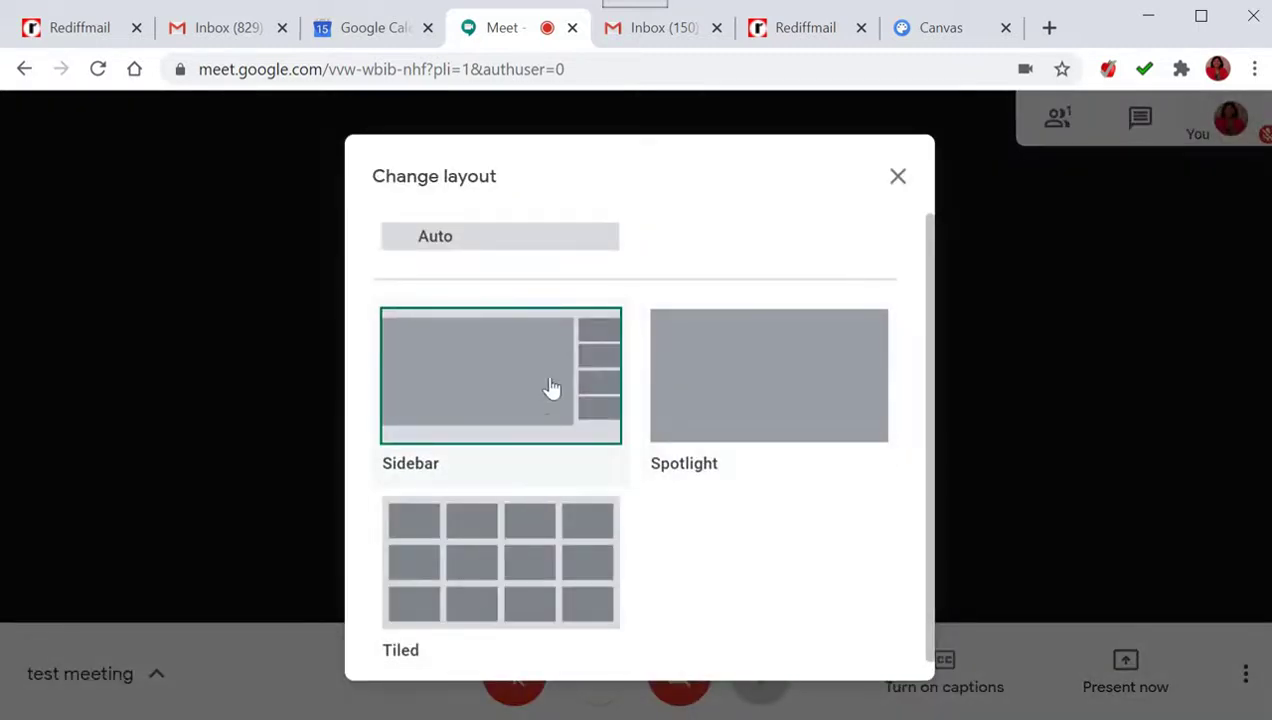
pyautogui.click(545, 390)
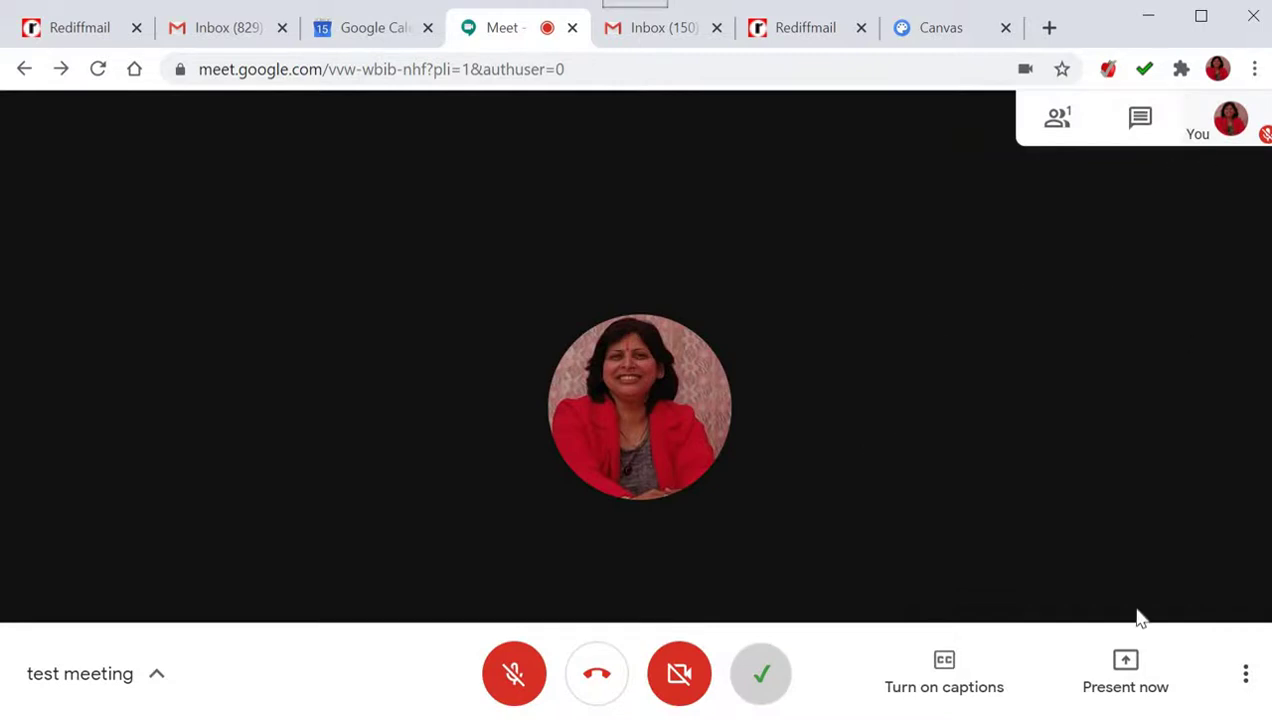
pyautogui.click(1252, 676)
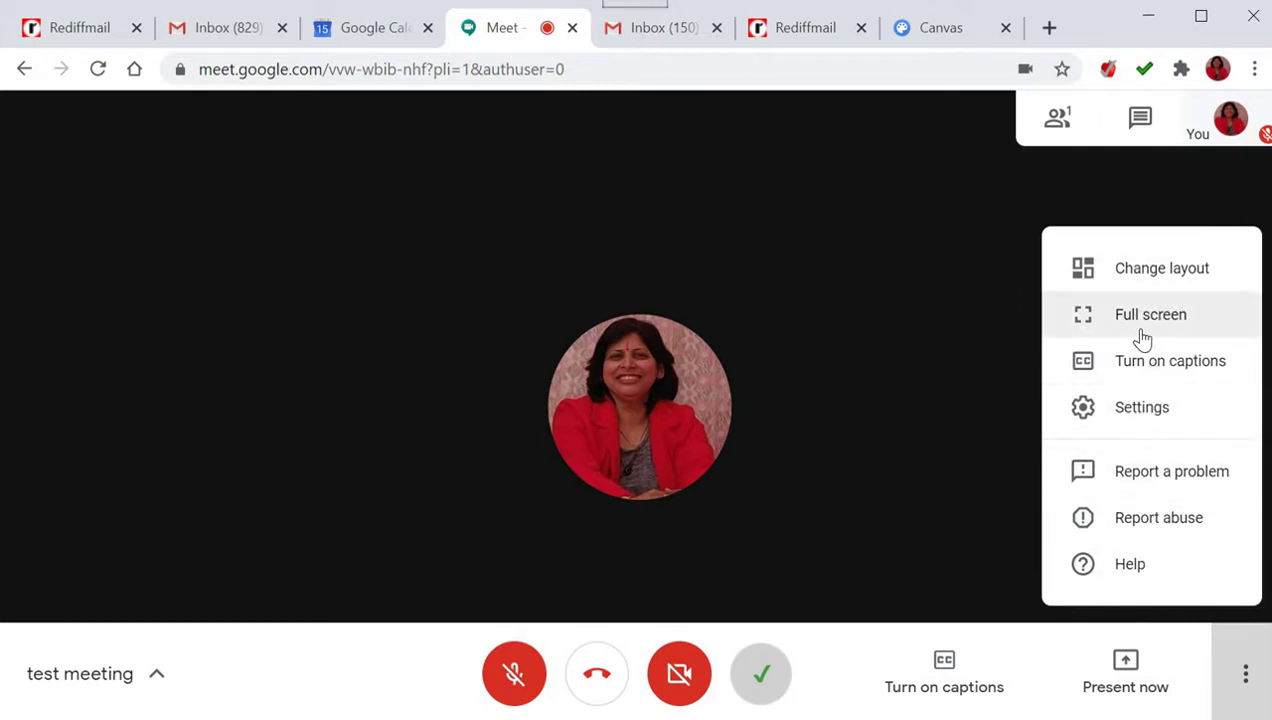
pyautogui.click(970, 288)
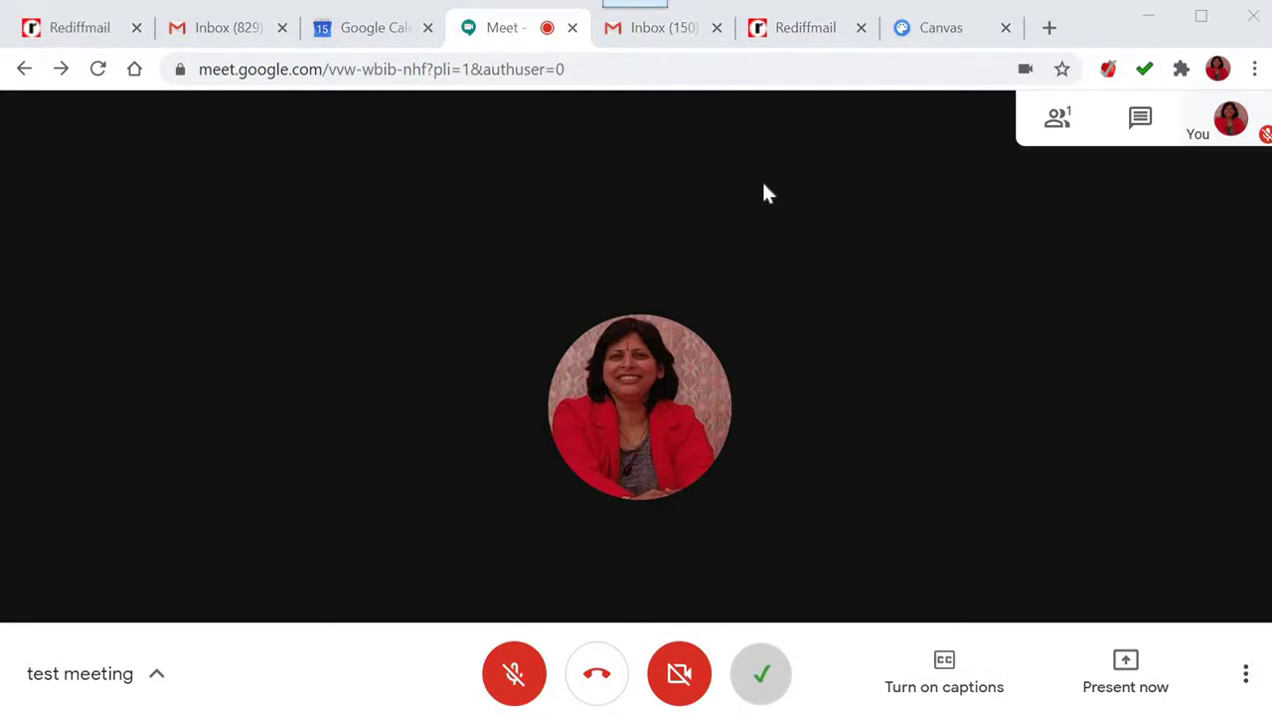
# Switch to the Rediffmail inbox, read the canceled test meeting message, and refresh the inbox for new mail
pyautogui.click(812, 29)
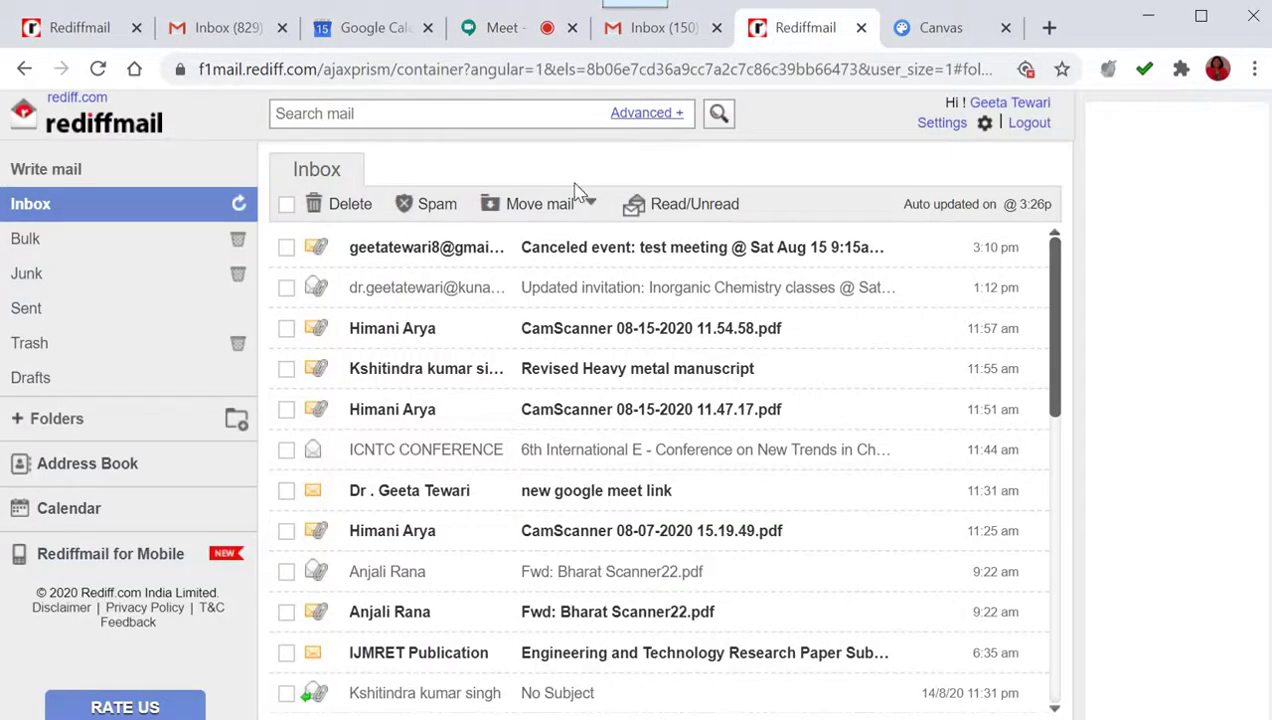
pyautogui.click(480, 248)
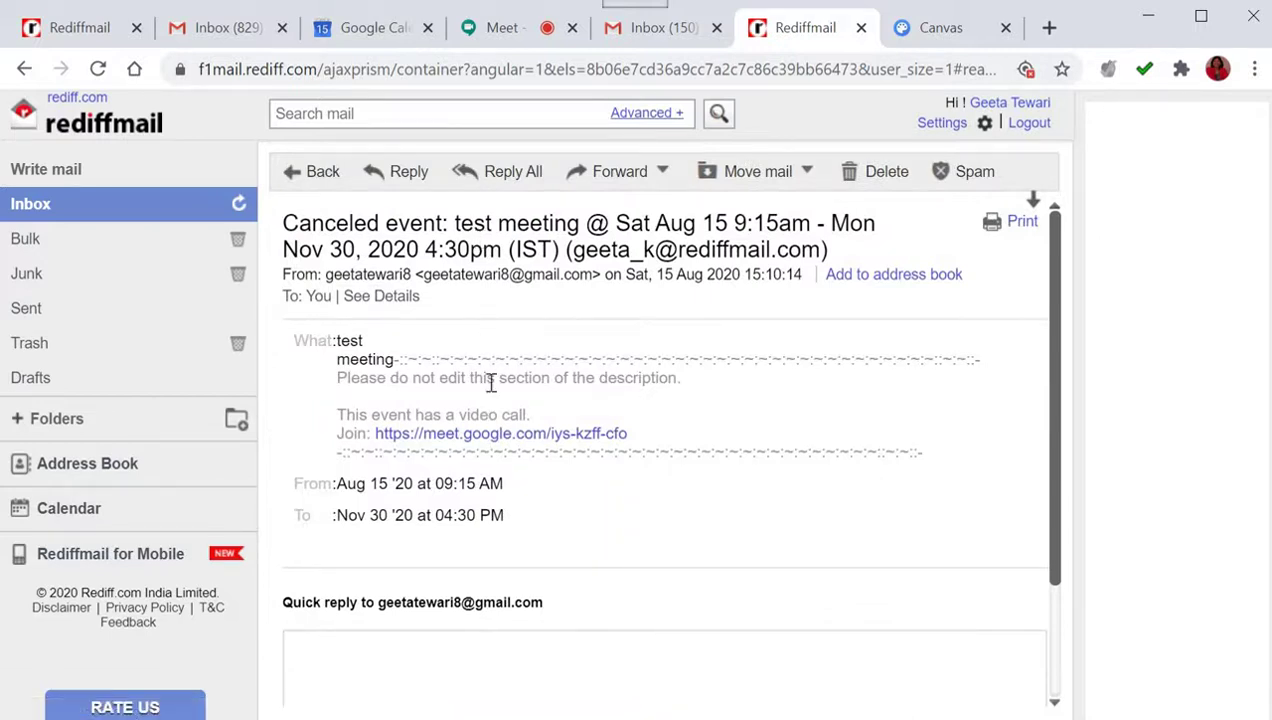
pyautogui.click(305, 174)
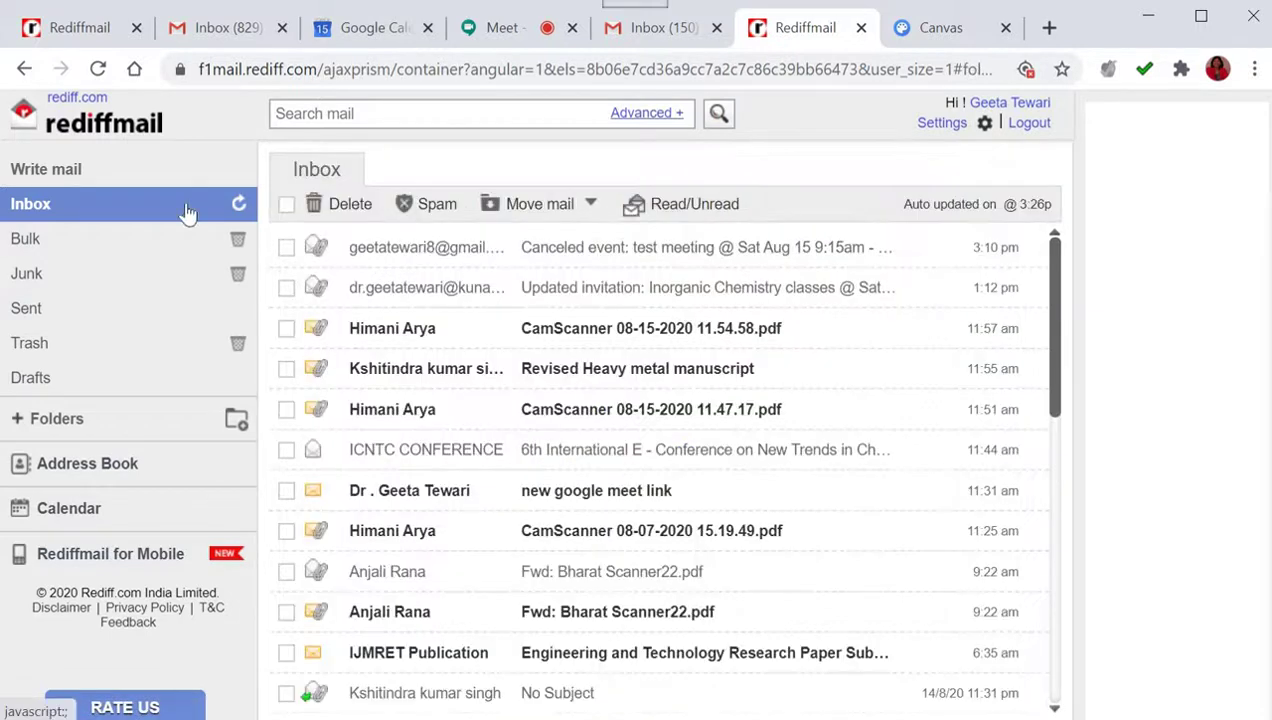
pyautogui.click(140, 205)
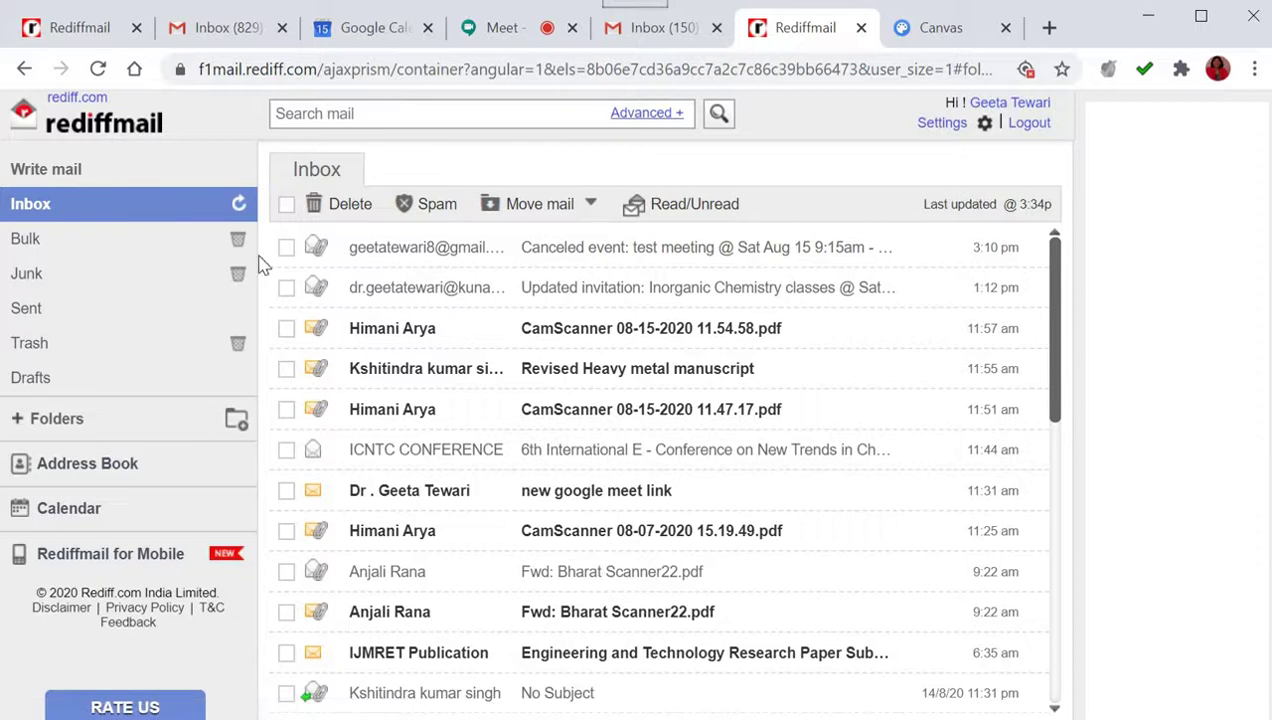
pyautogui.click(428, 247)
pyautogui.click(310, 178)
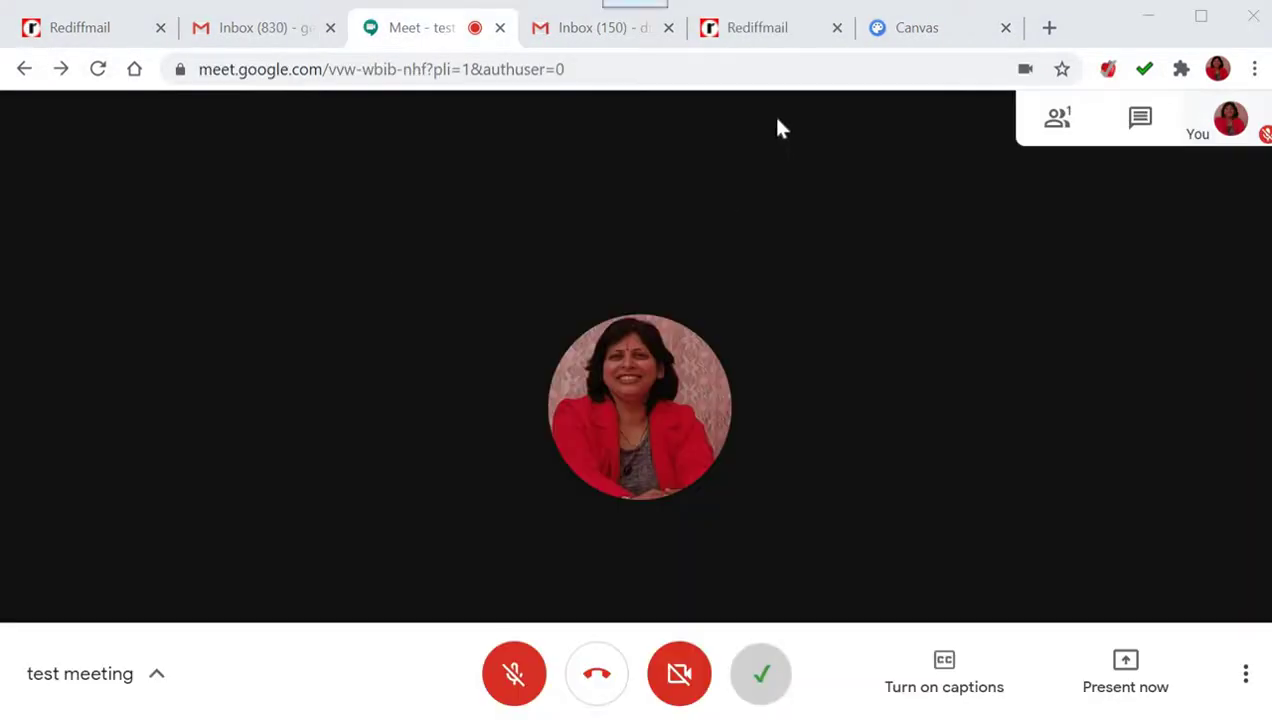
# Open the test meeting invitation in the Rediffmail inbox and follow its Google Meet link
pyautogui.click(766, 28)
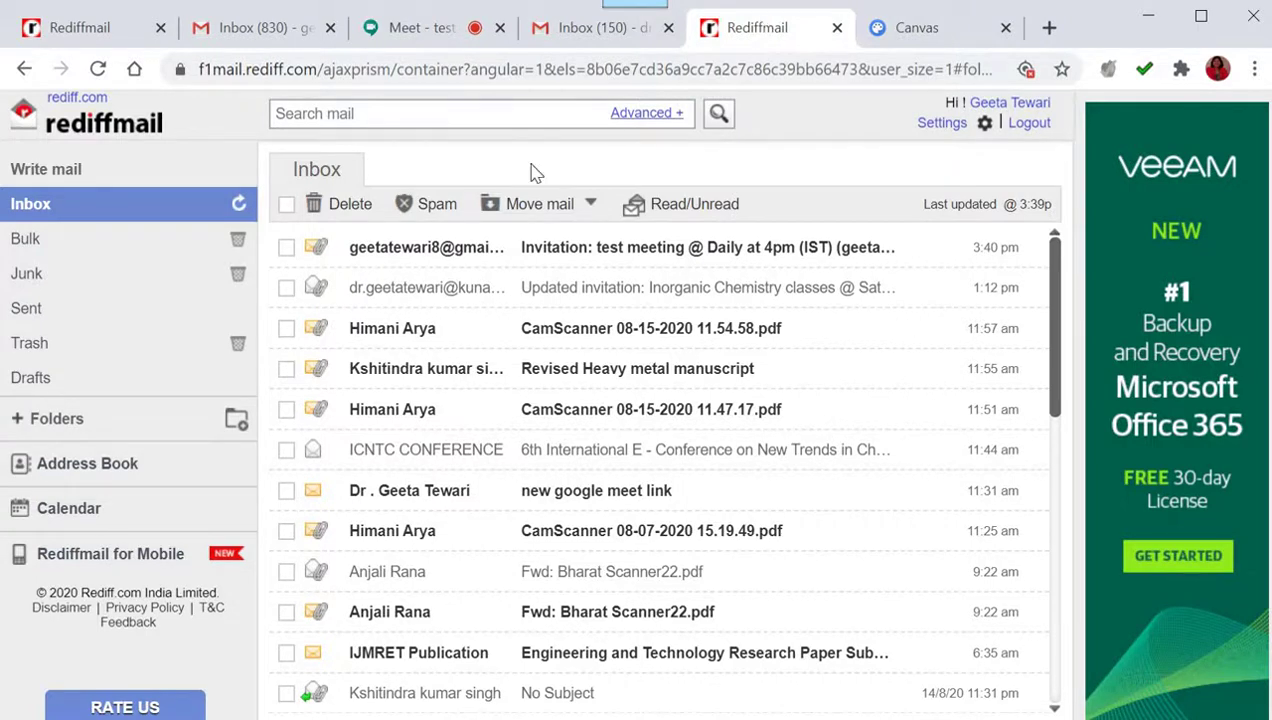
pyautogui.click(462, 250)
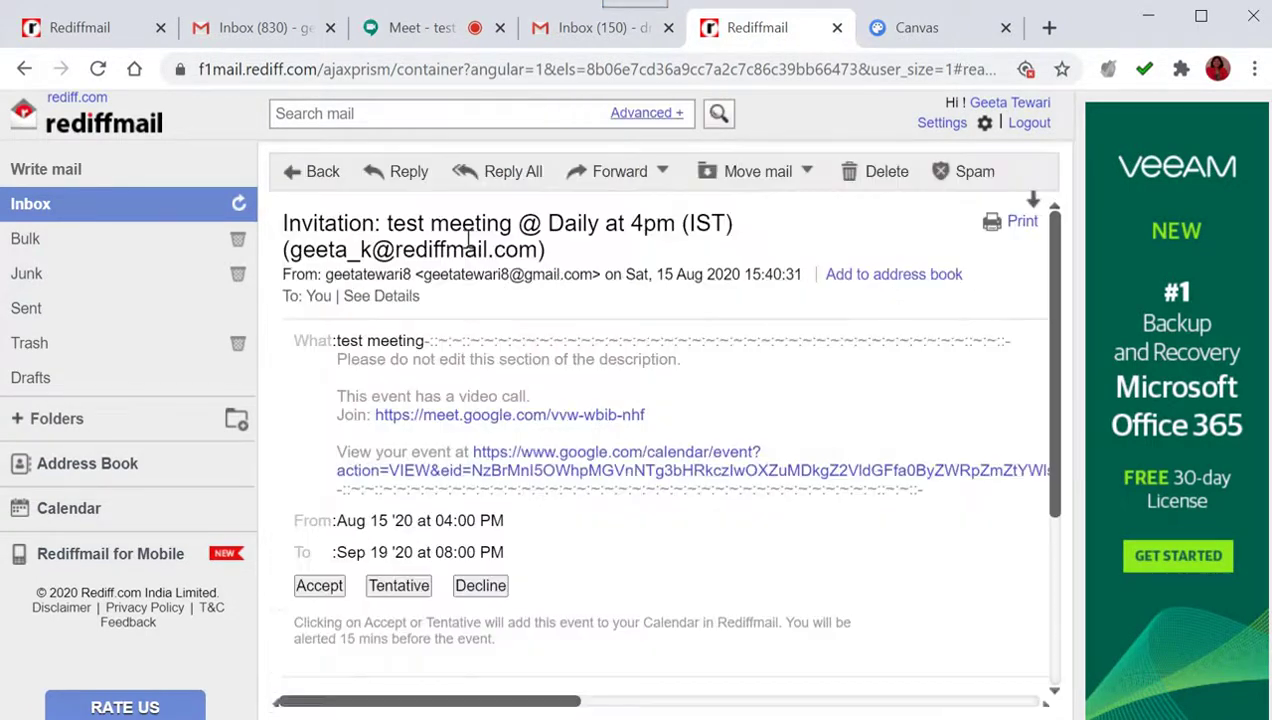
pyautogui.click(500, 416)
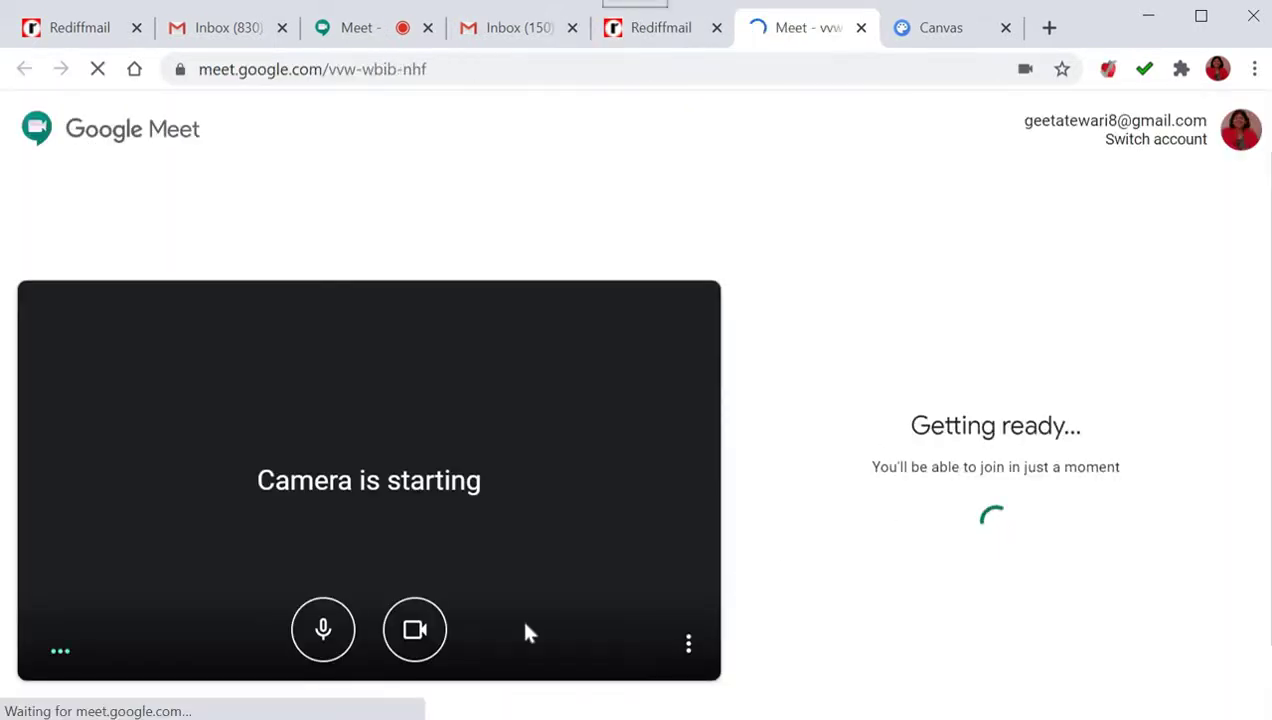
# Turn off the microphone and camera and join the test meeting
pyautogui.click(340, 640)
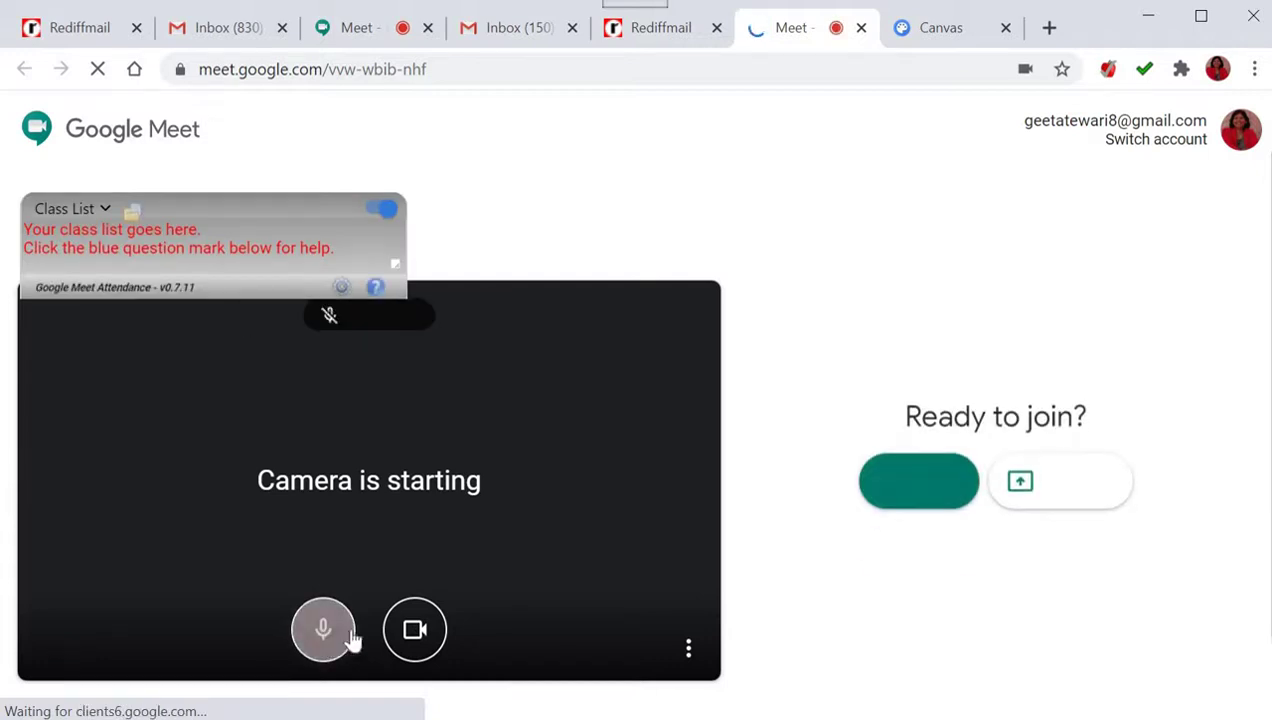
pyautogui.click(413, 629)
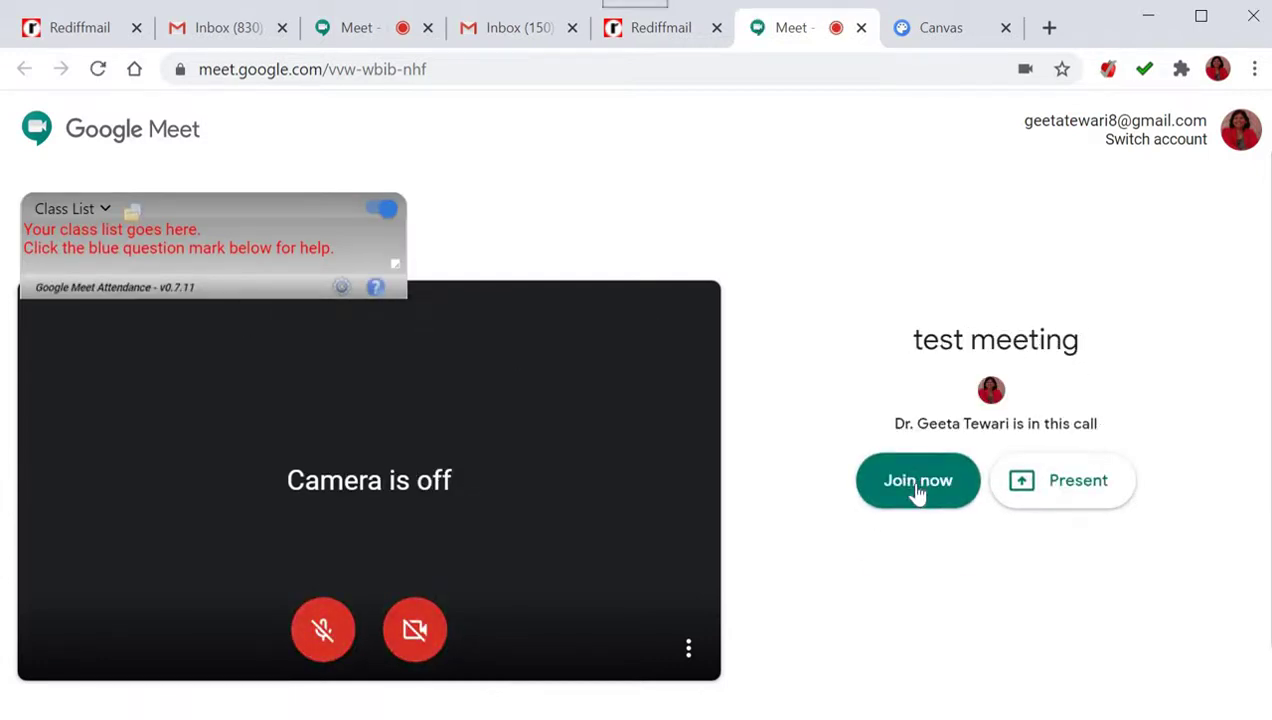
pyautogui.click(917, 488)
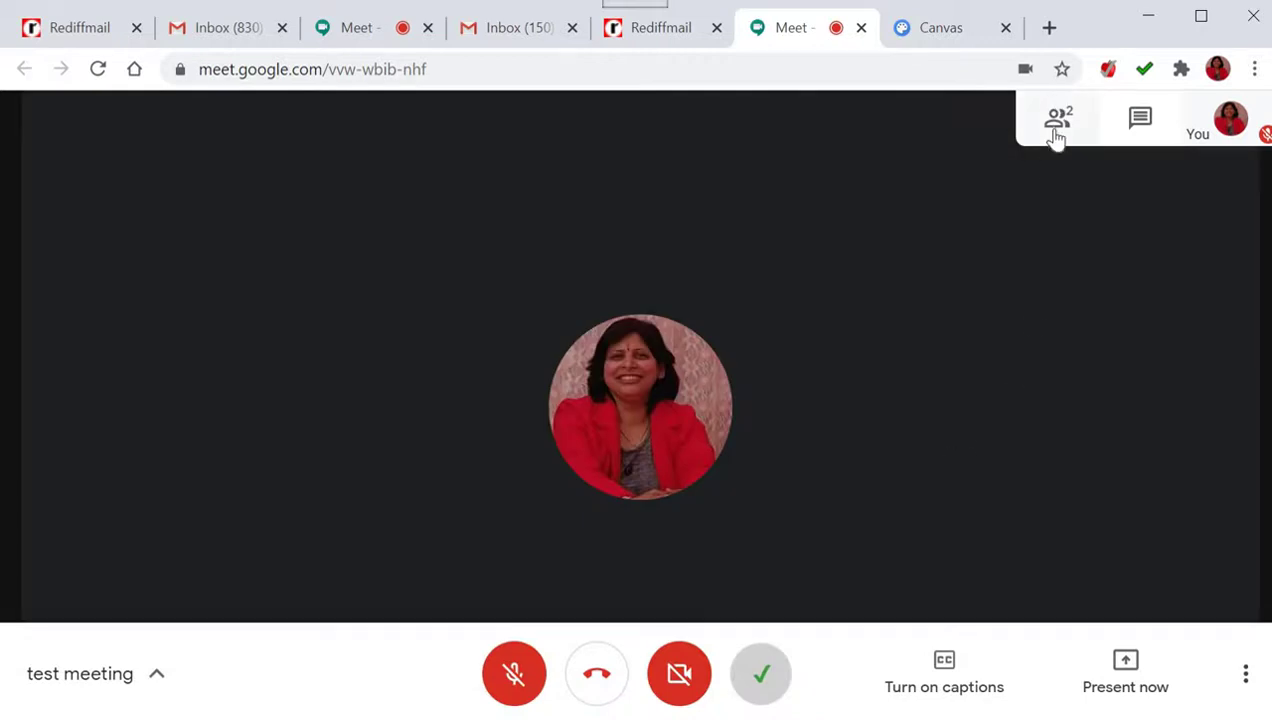
# Show the test meeting's participant list and look at the call's further options
pyautogui.click(1057, 128)
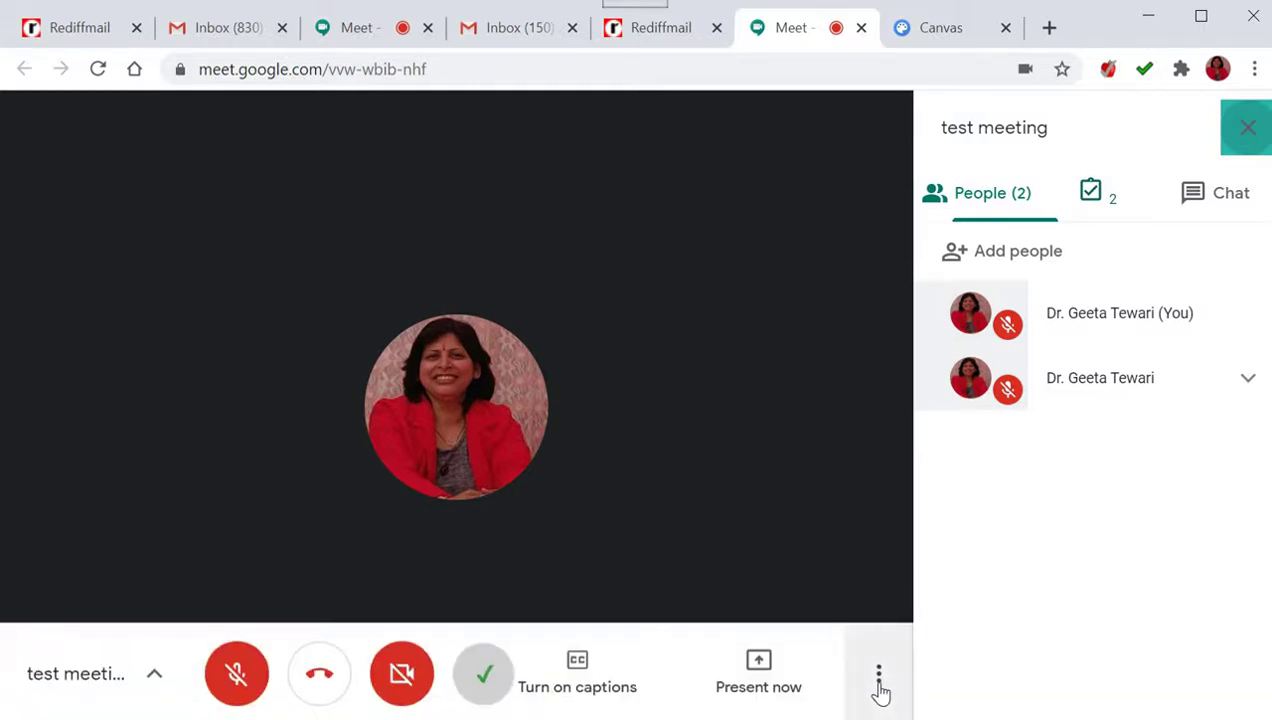
pyautogui.click(878, 676)
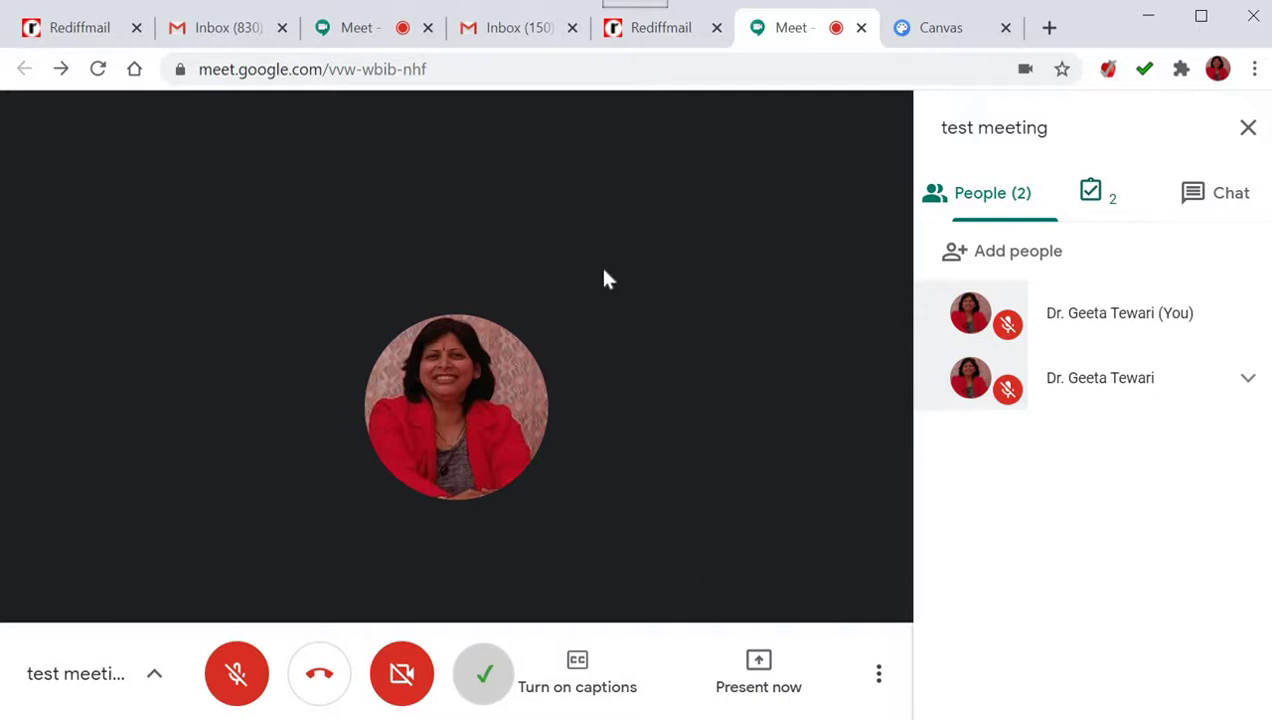
pyautogui.click(1100, 200)
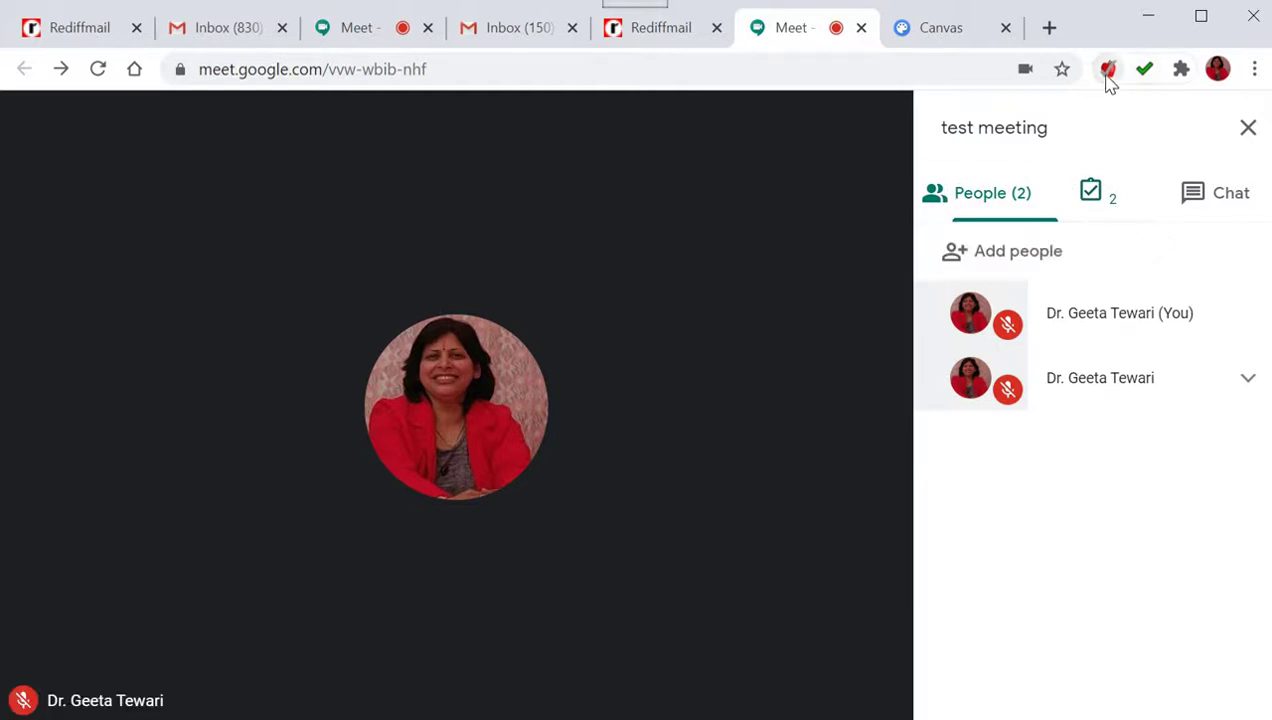
# Search Google in a new tab for "meet attendance" and open the Google Meet Attendance extension's Chrome Web Store page
pyautogui.click(1049, 27)
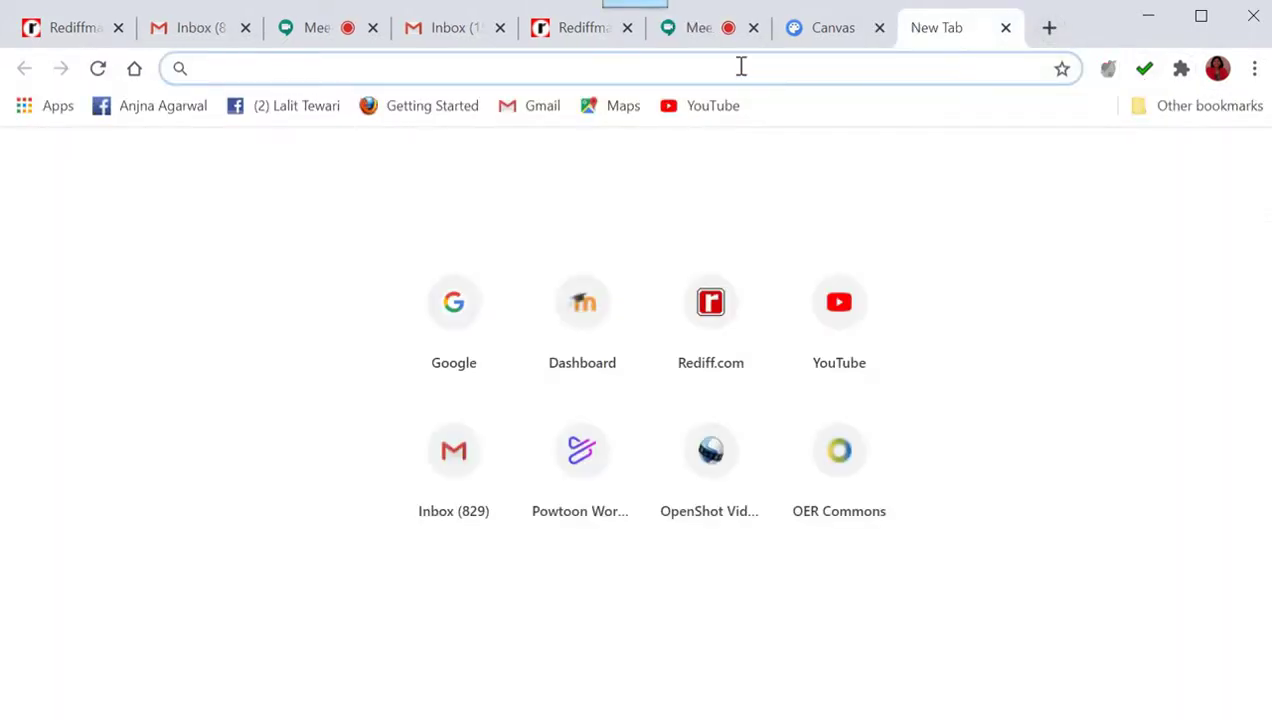
pyautogui.click(474, 304)
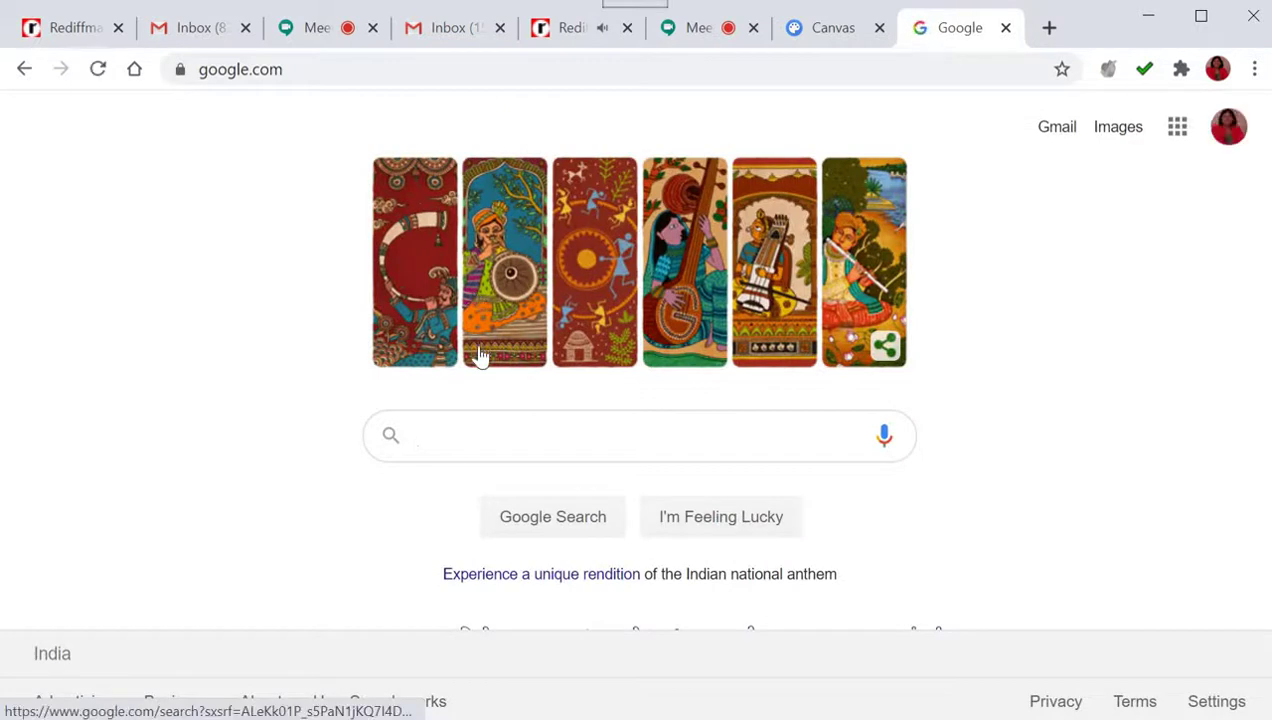
pyautogui.click(447, 449)
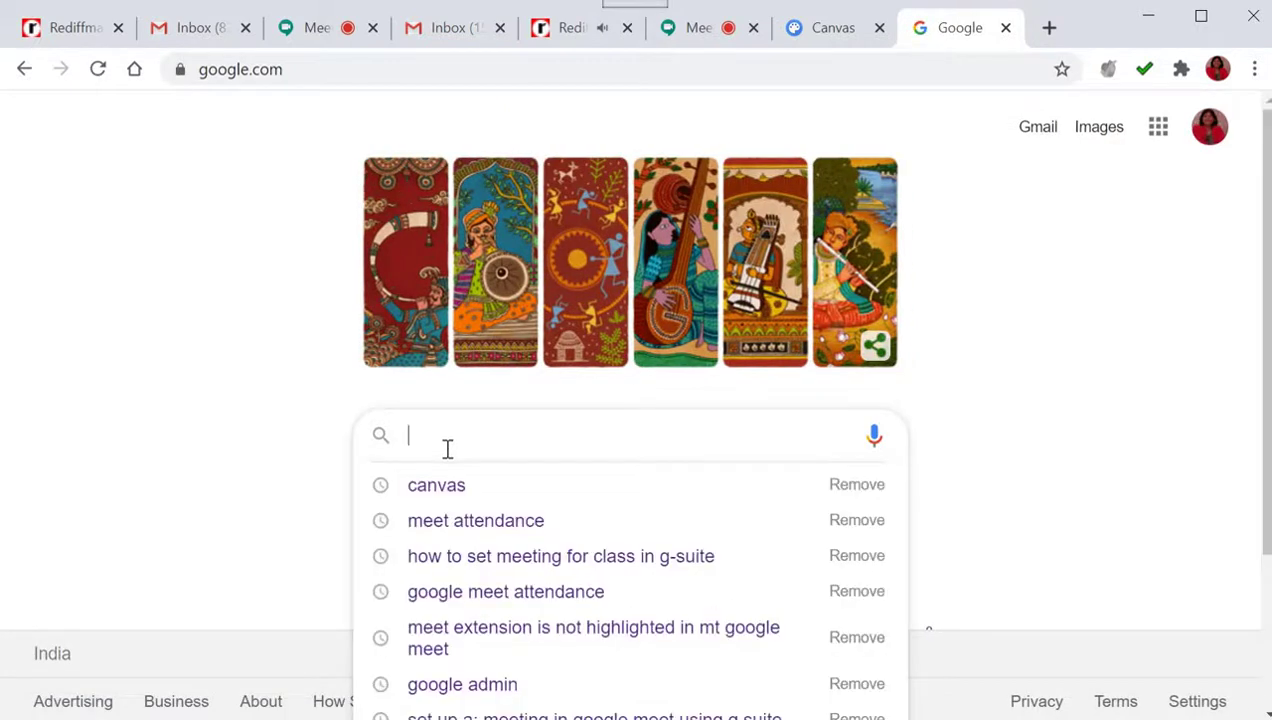
pyautogui.write('www')
pyautogui.press('BackSpace')
pyautogui.press('BackSpace')
pyautogui.press('BackSpace')
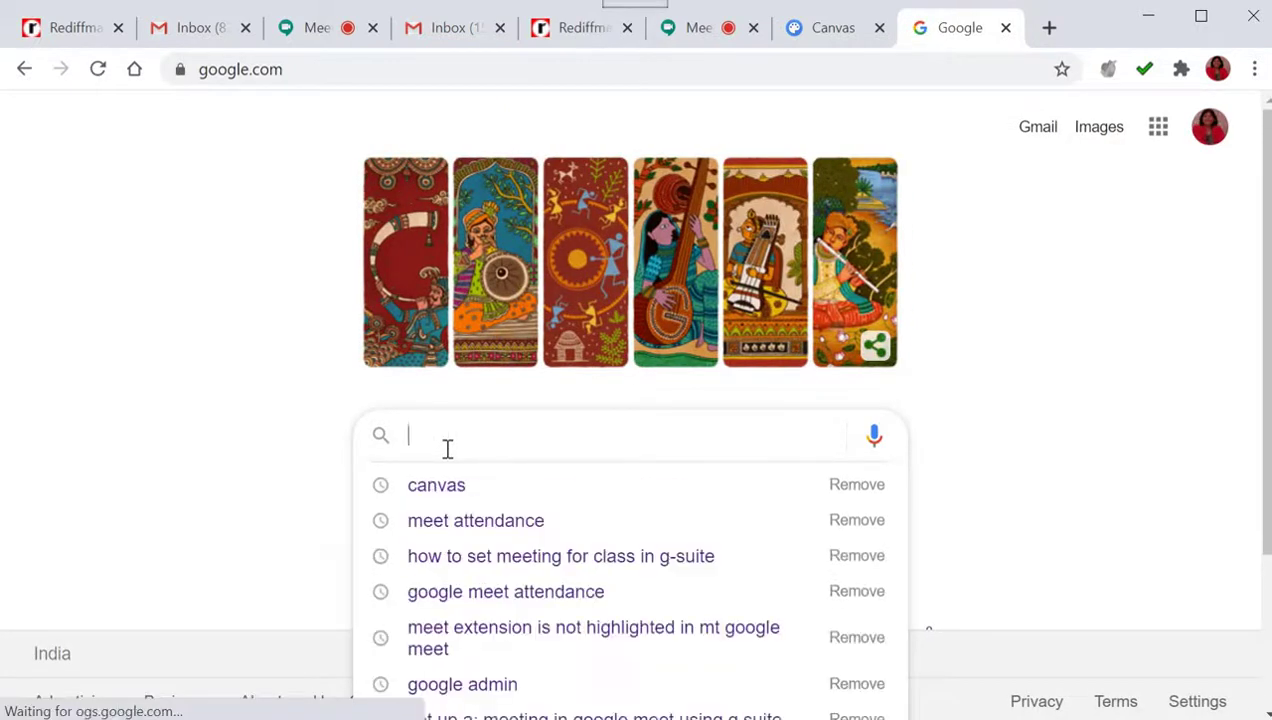
pyautogui.write('mee')
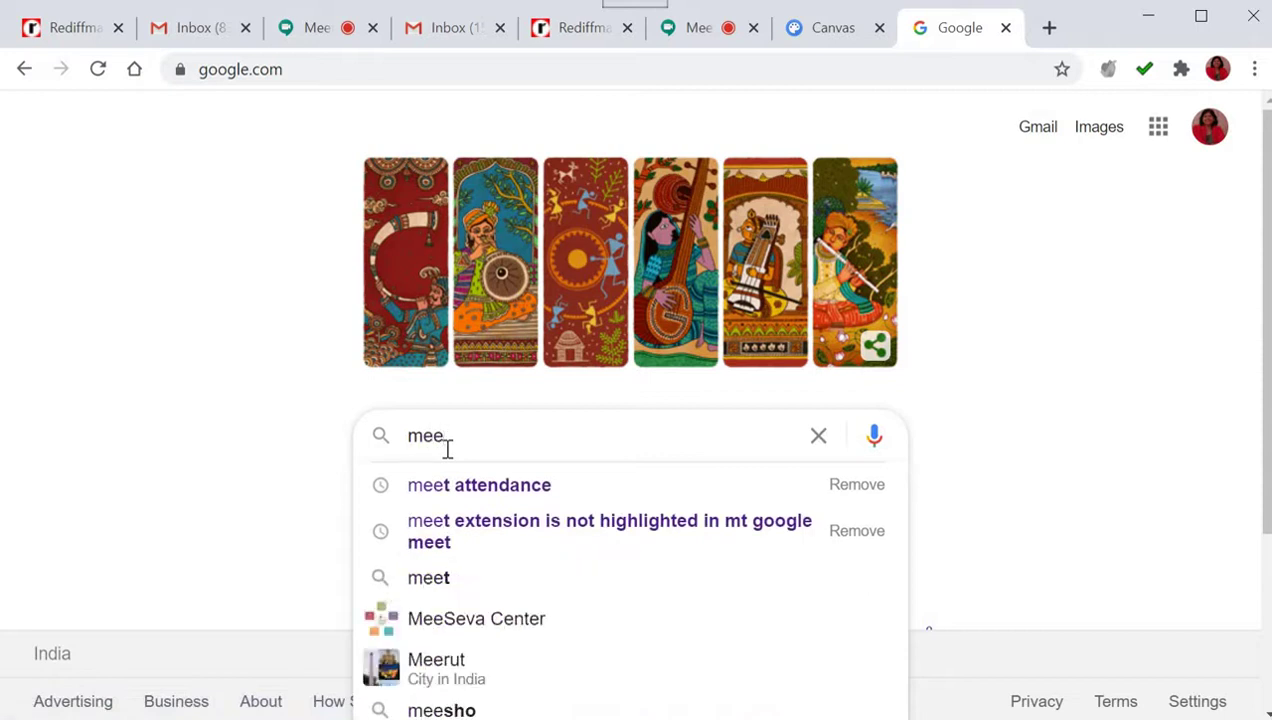
pyautogui.click(456, 486)
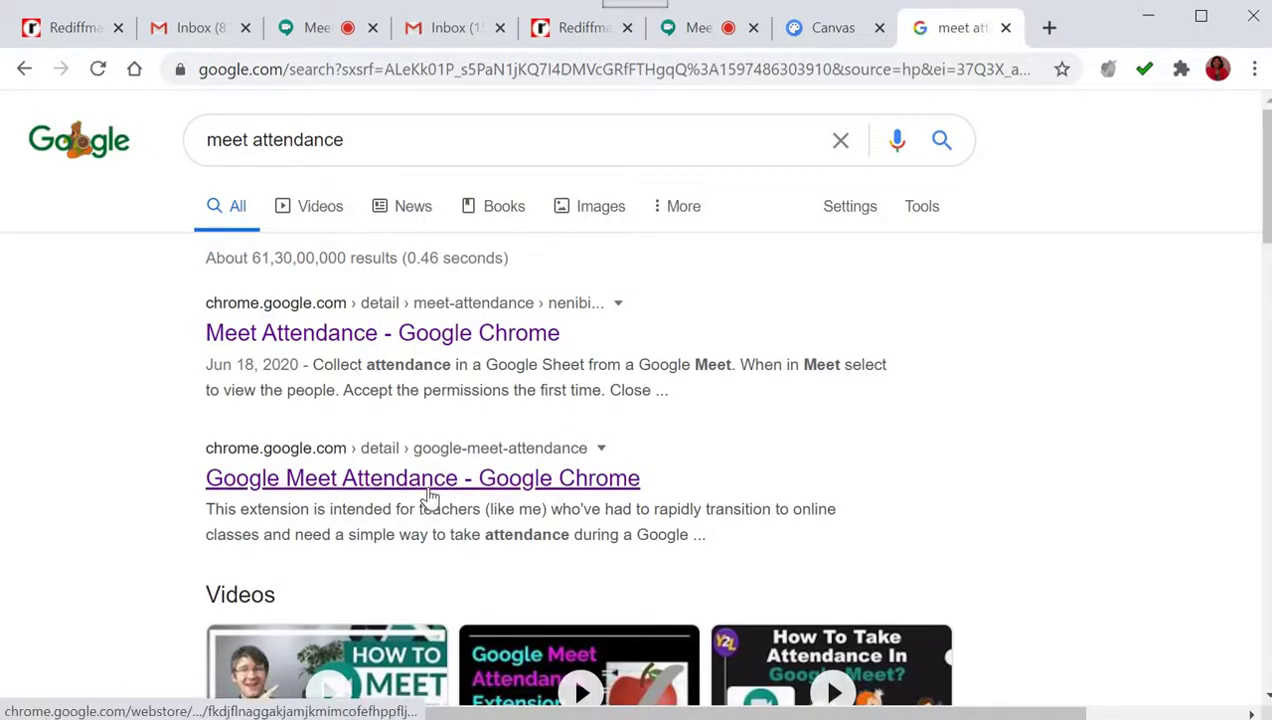
pyautogui.click(428, 497)
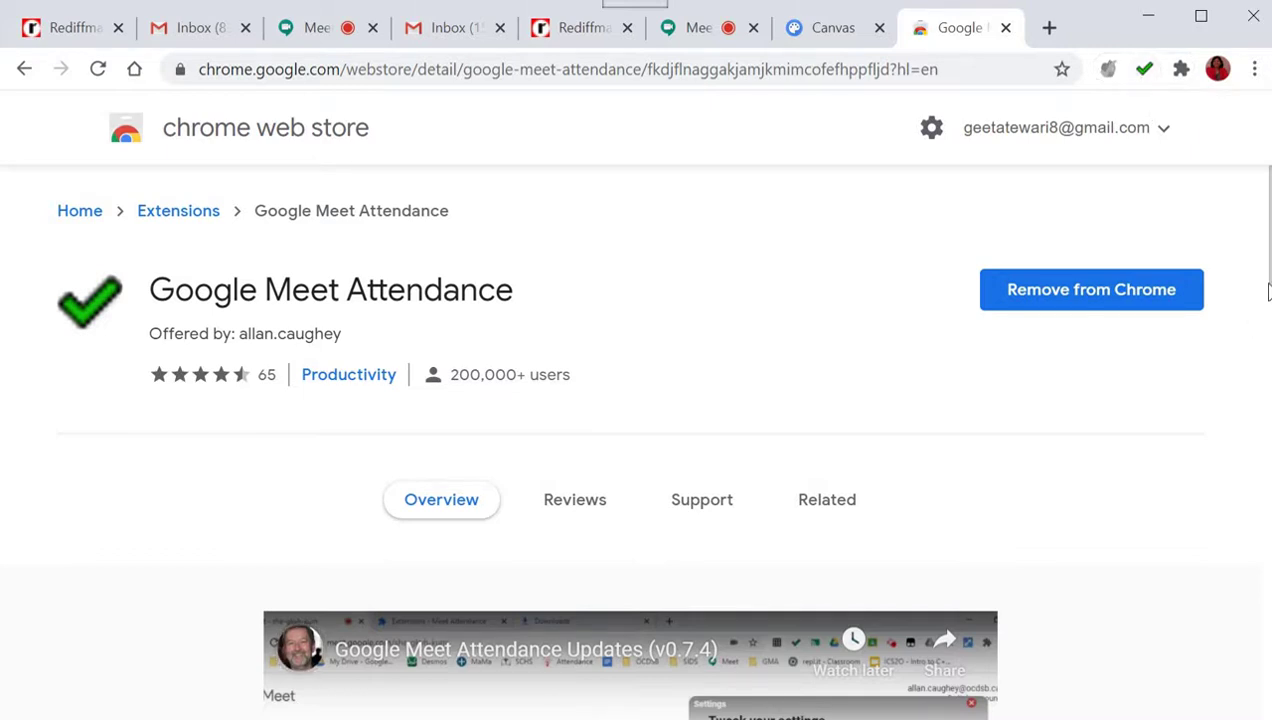
# Examine the Google Meet Attendance extension's overview, additional information and related extensions
pyautogui.scroll(-2, 1262, 437)
pyautogui.scroll(-13, 1262, 437)
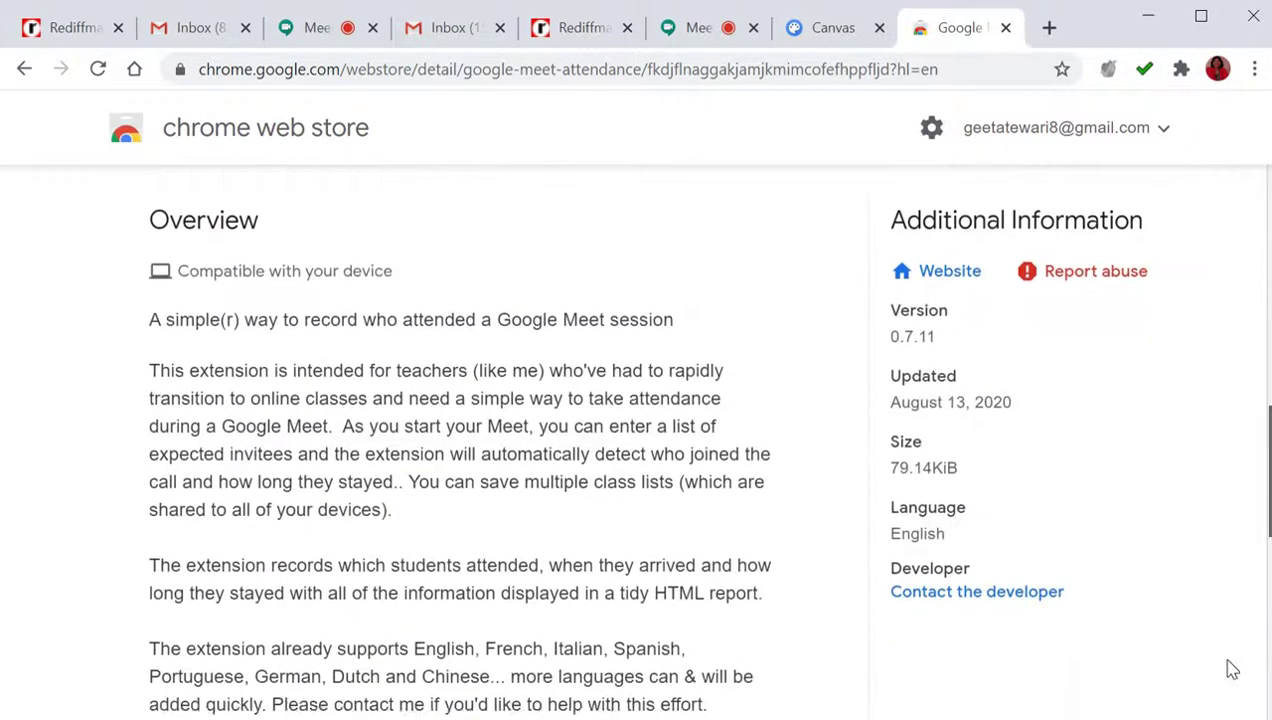
pyautogui.scroll(-2, 1232, 685)
pyautogui.scroll(12, 1227, 687)
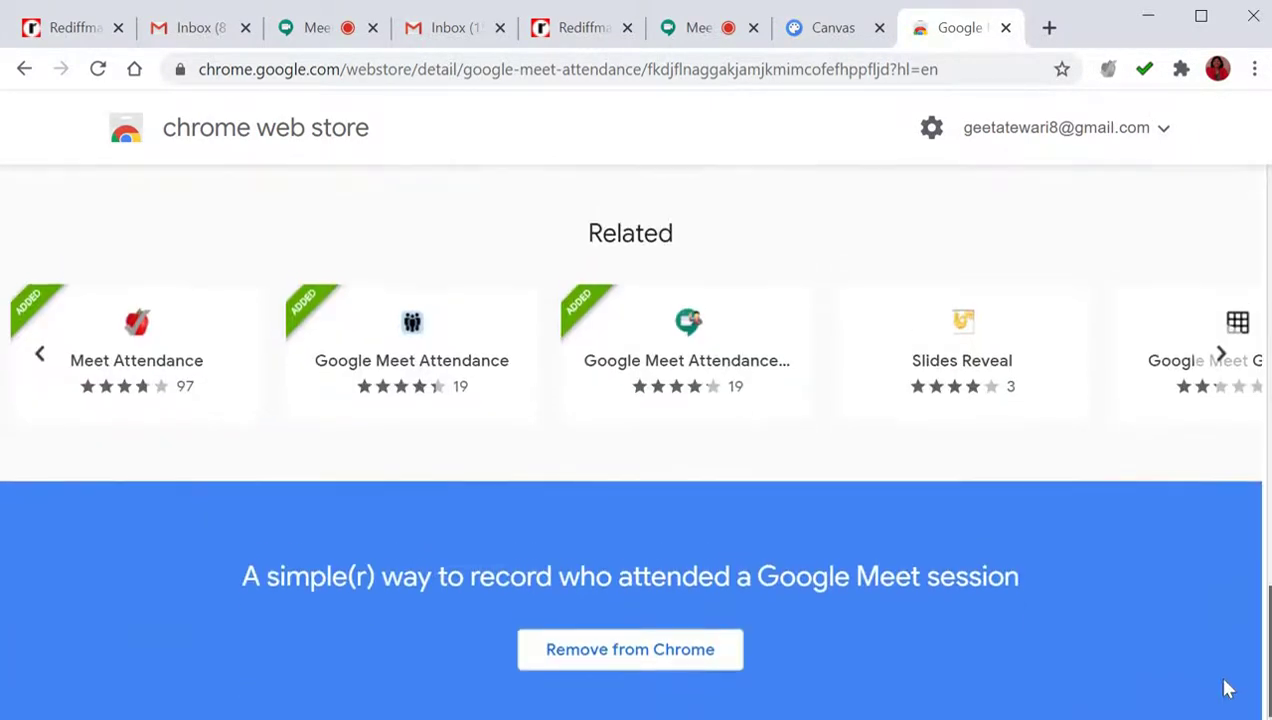
pyautogui.scroll(2, 1261, 602)
pyautogui.scroll(-8, 1252, 690)
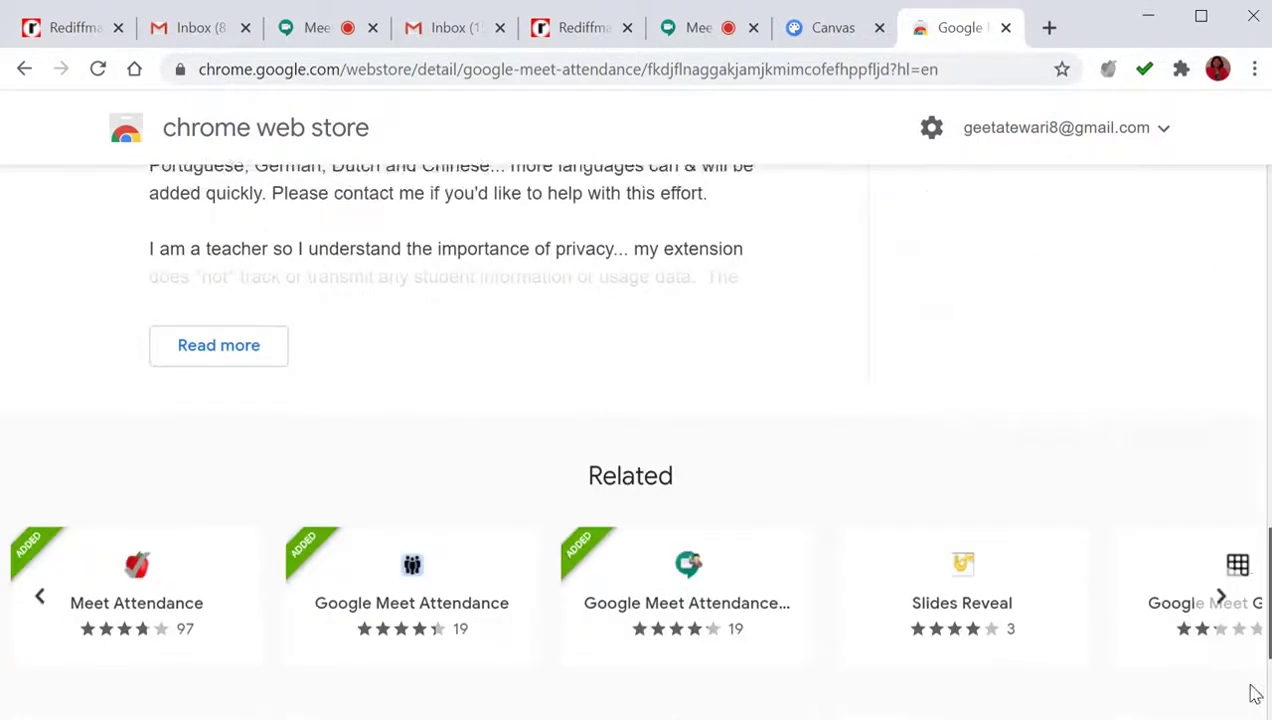
pyautogui.scroll(13, 1252, 397)
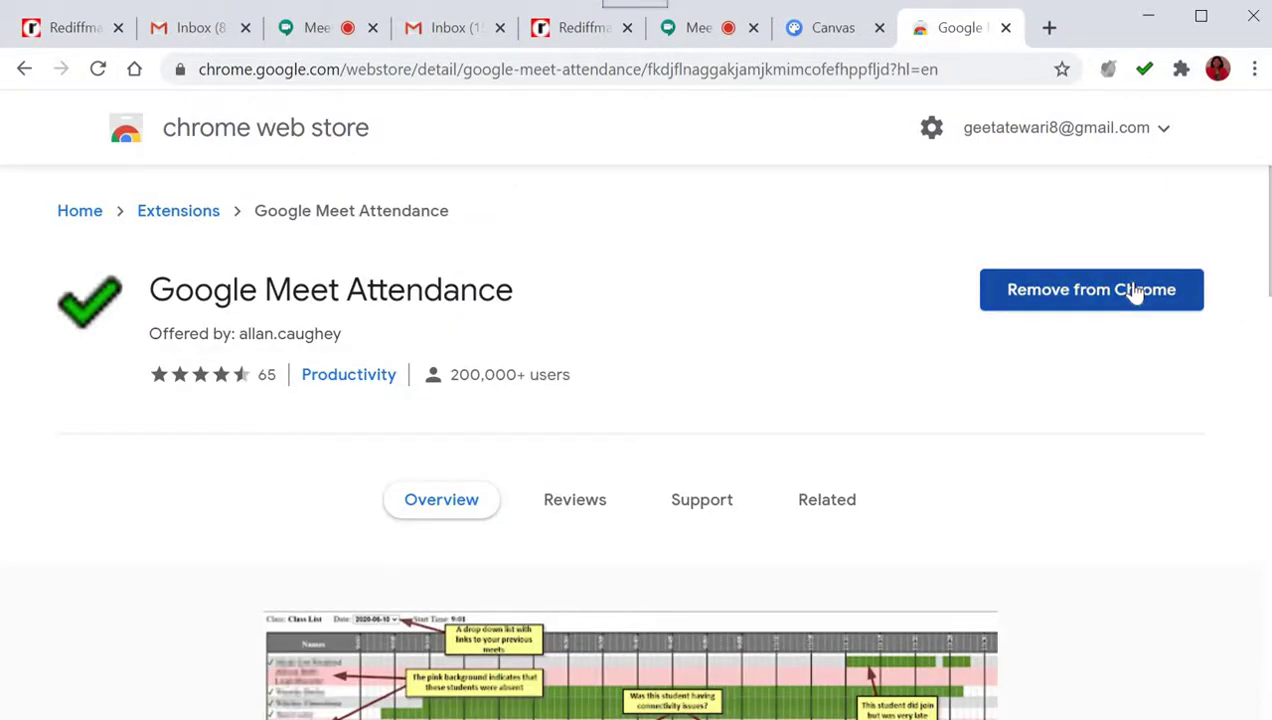
# Remove the Google Meet Attendance extension from Chrome and close its uninstall feedback form
pyautogui.click(1136, 292)
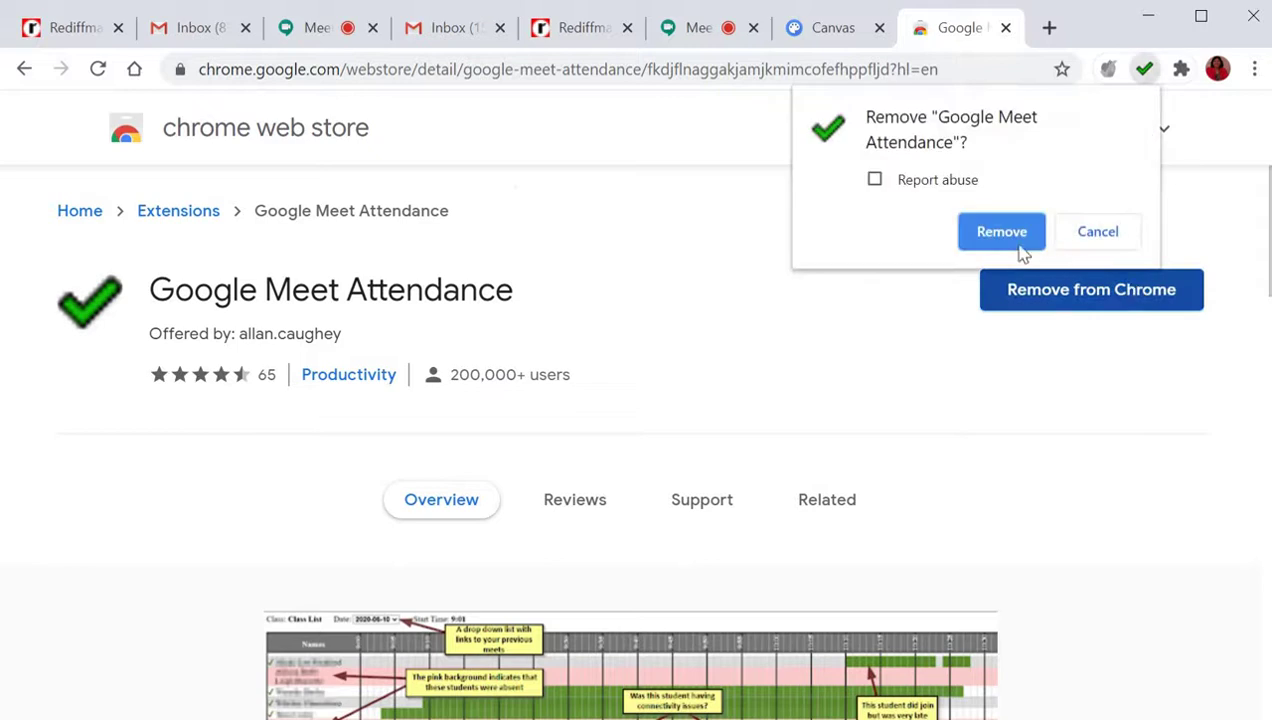
pyautogui.click(1001, 232)
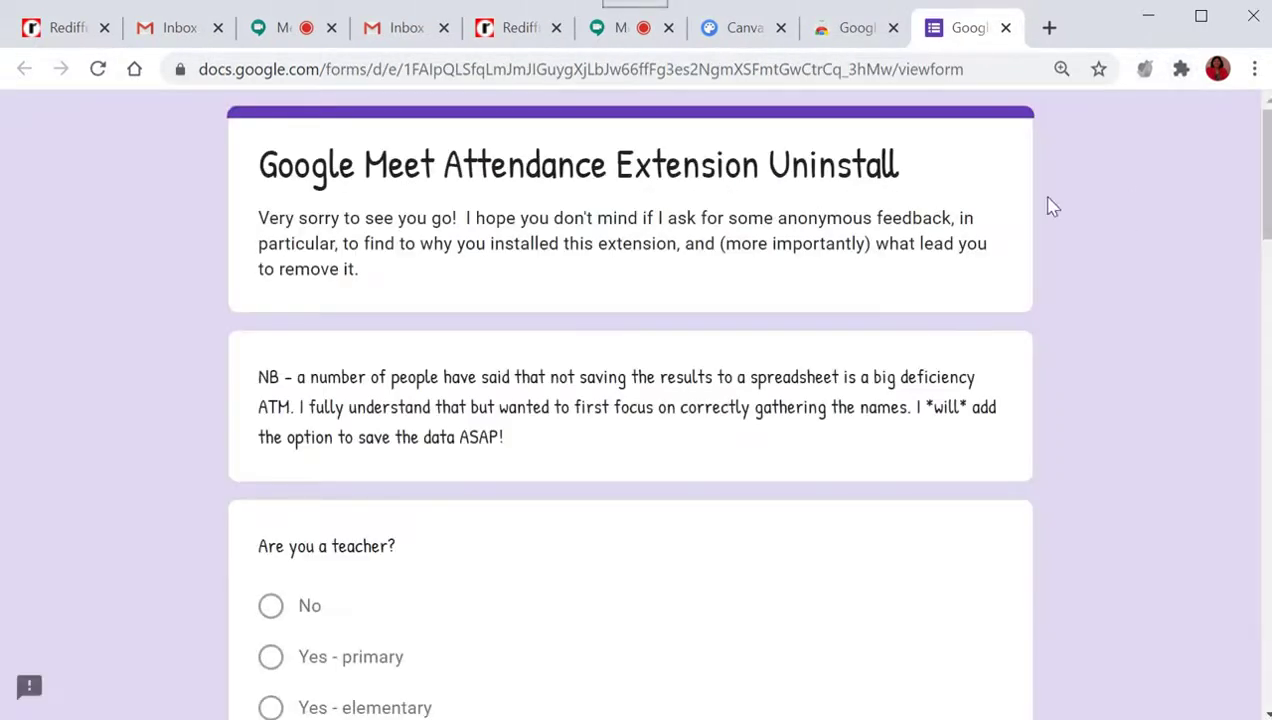
pyautogui.click(1006, 28)
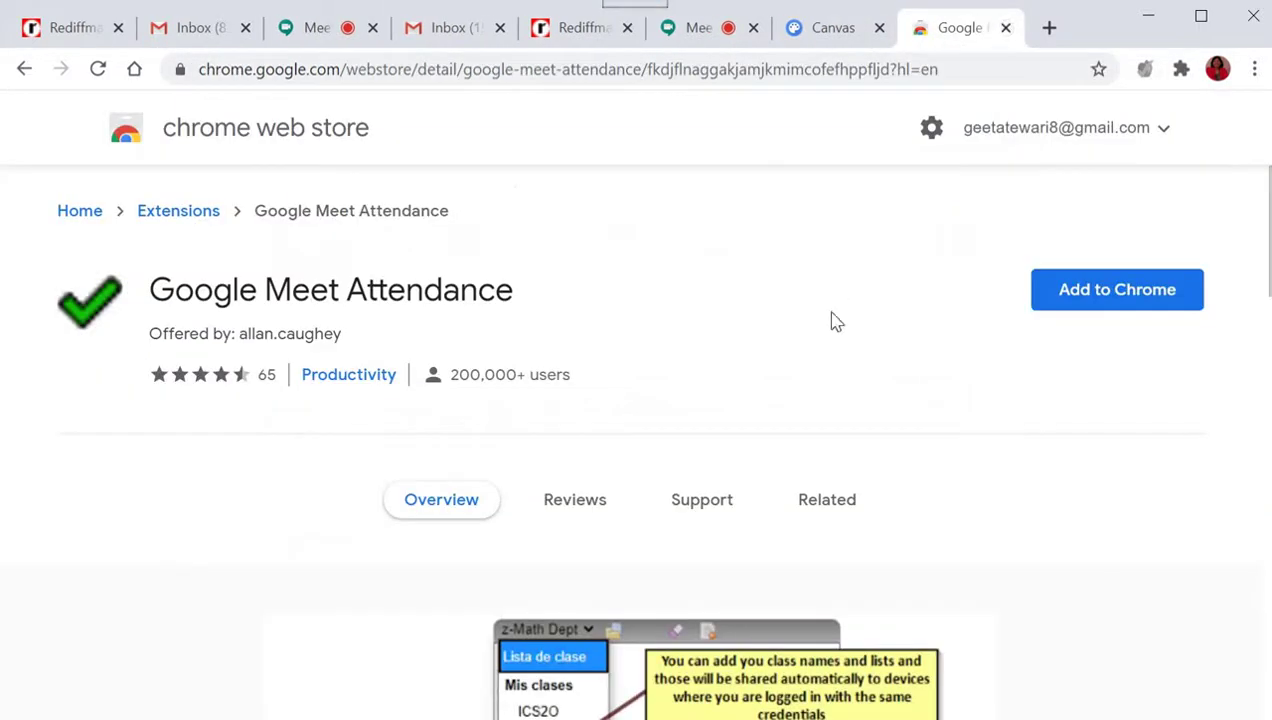
# Add the Google Meet Attendance extension to Chrome and keep it installed
pyautogui.click(1139, 300)
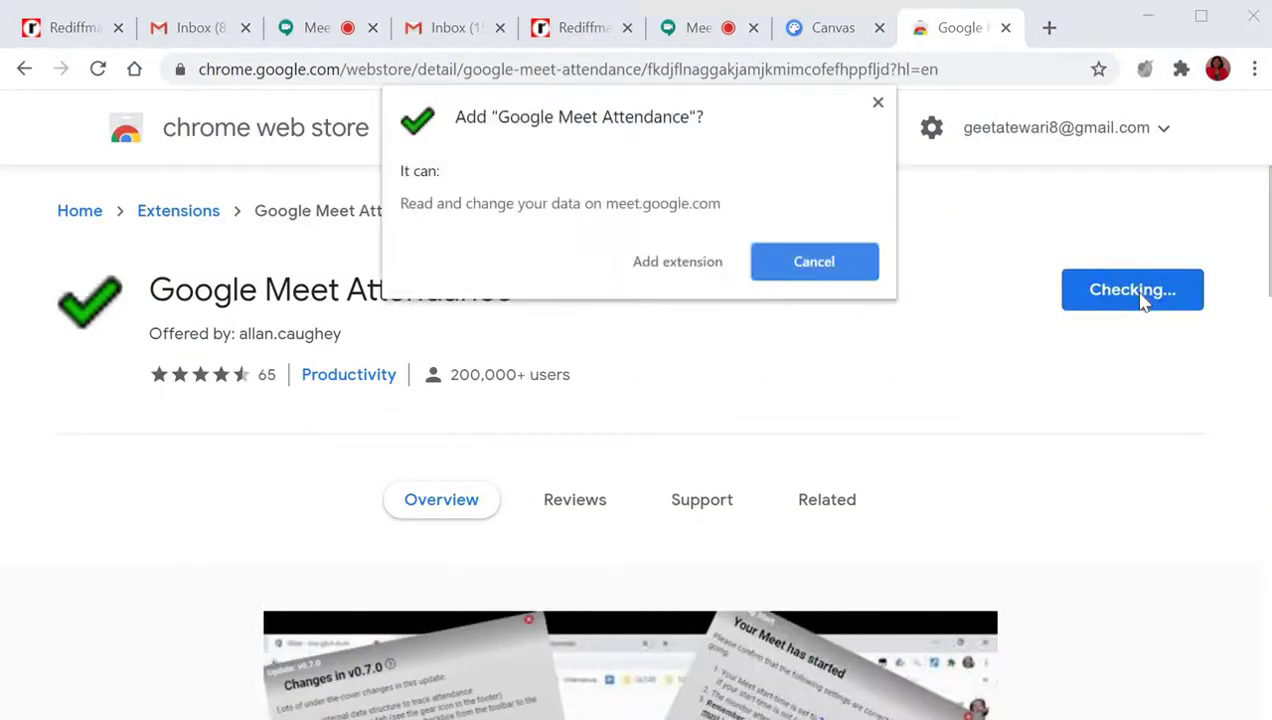
pyautogui.click(665, 266)
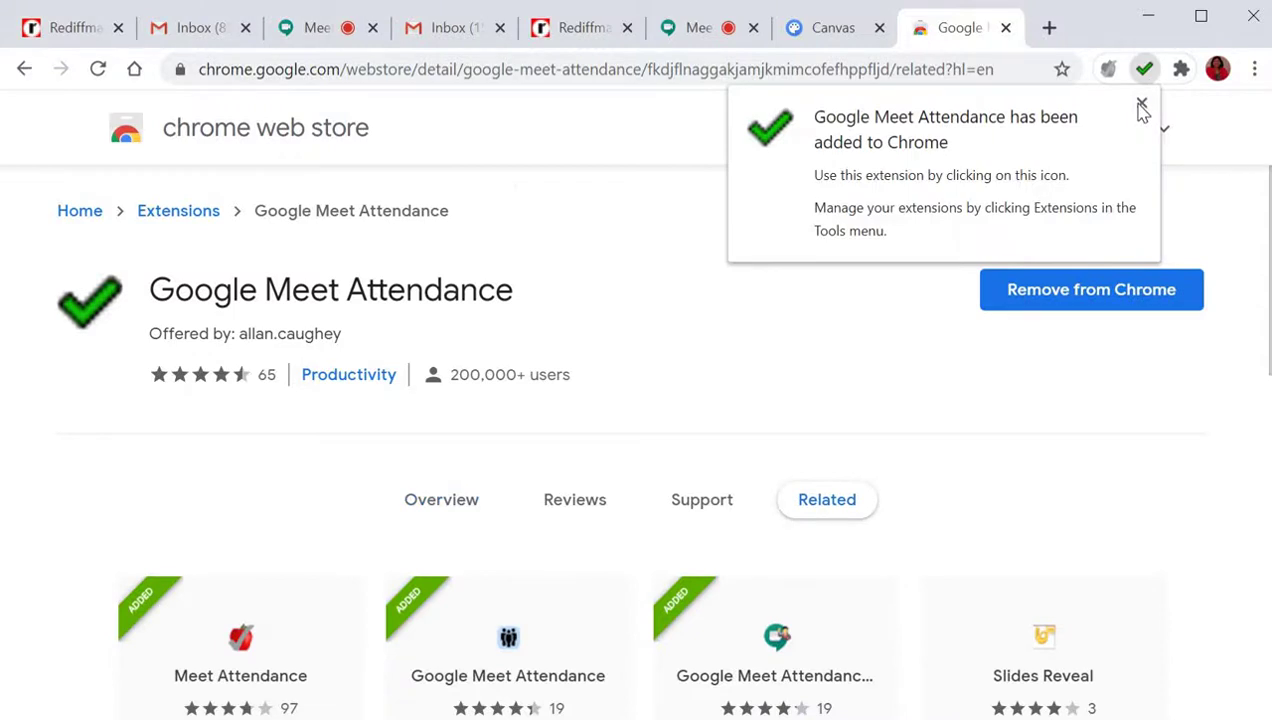
pyautogui.click(1142, 106)
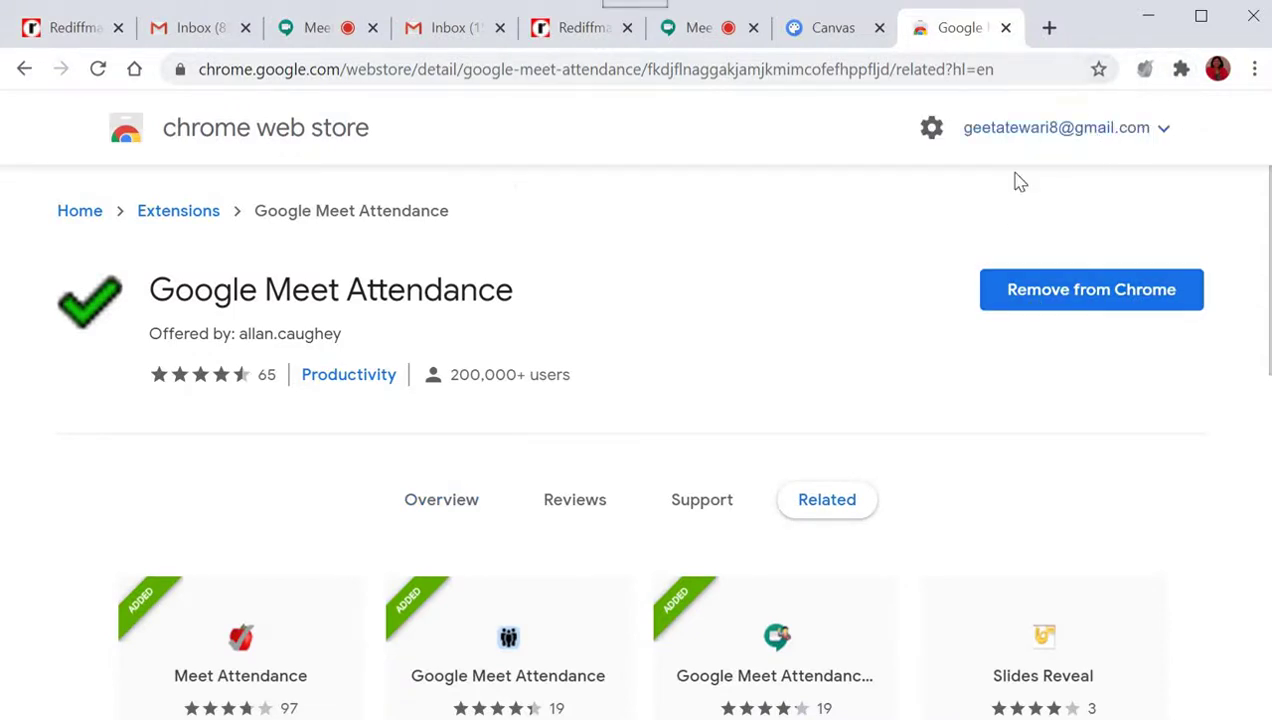
pyautogui.click(1095, 303)
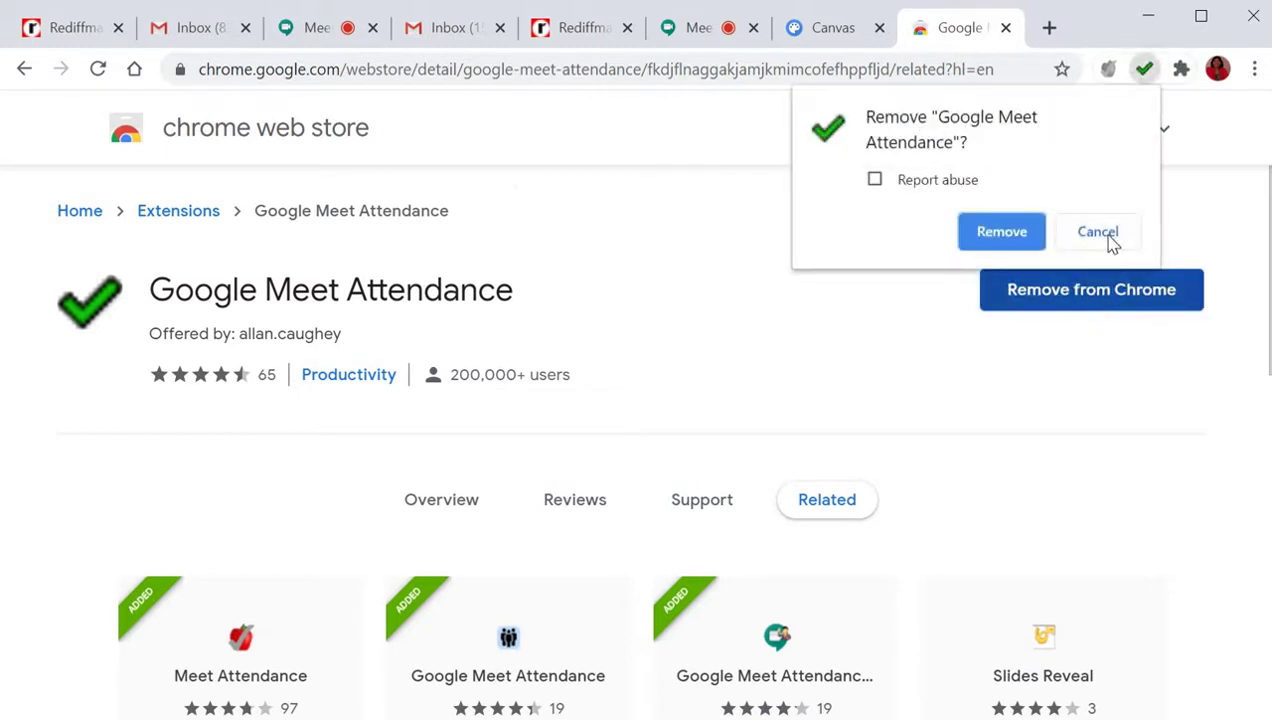
pyautogui.click(1098, 232)
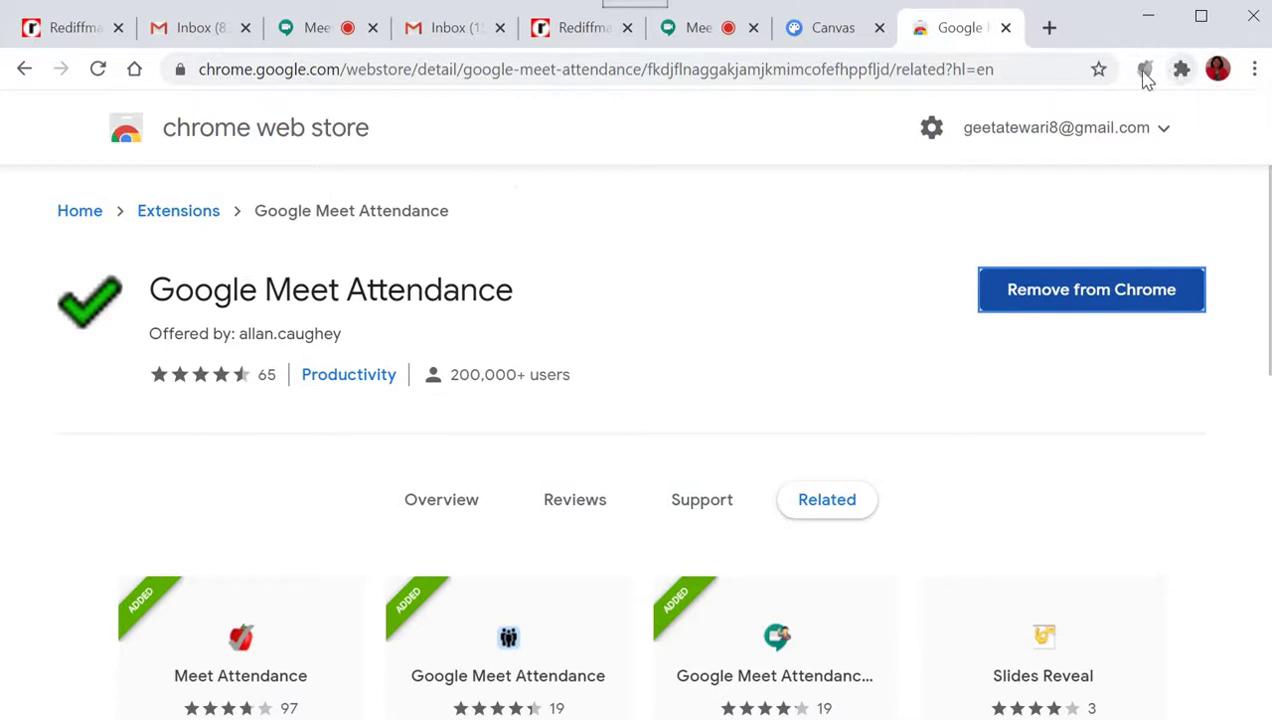
# Examine the related extensions in the Chrome Web Store, including the descriptions of the attendance extensions and Slides Reveal
pyautogui.scroll(-2, 1250, 427)
pyautogui.scroll(-5, 1240, 470)
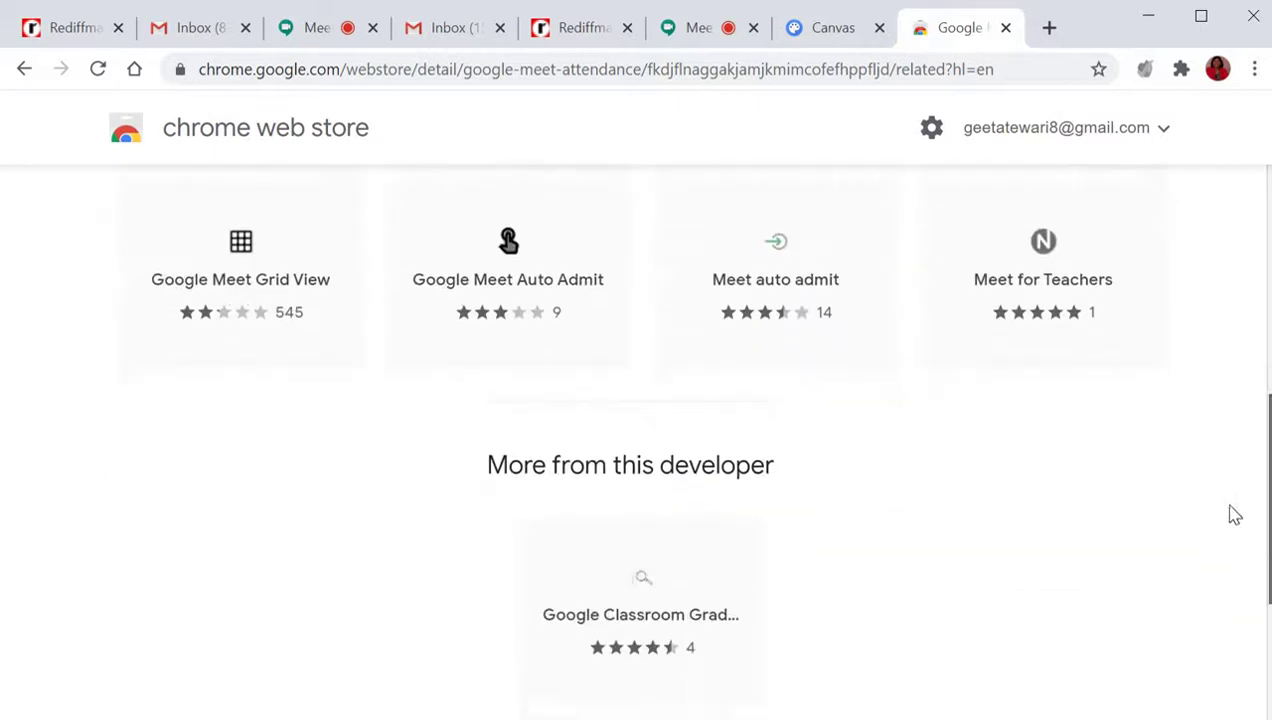
pyautogui.scroll(3, 1230, 450)
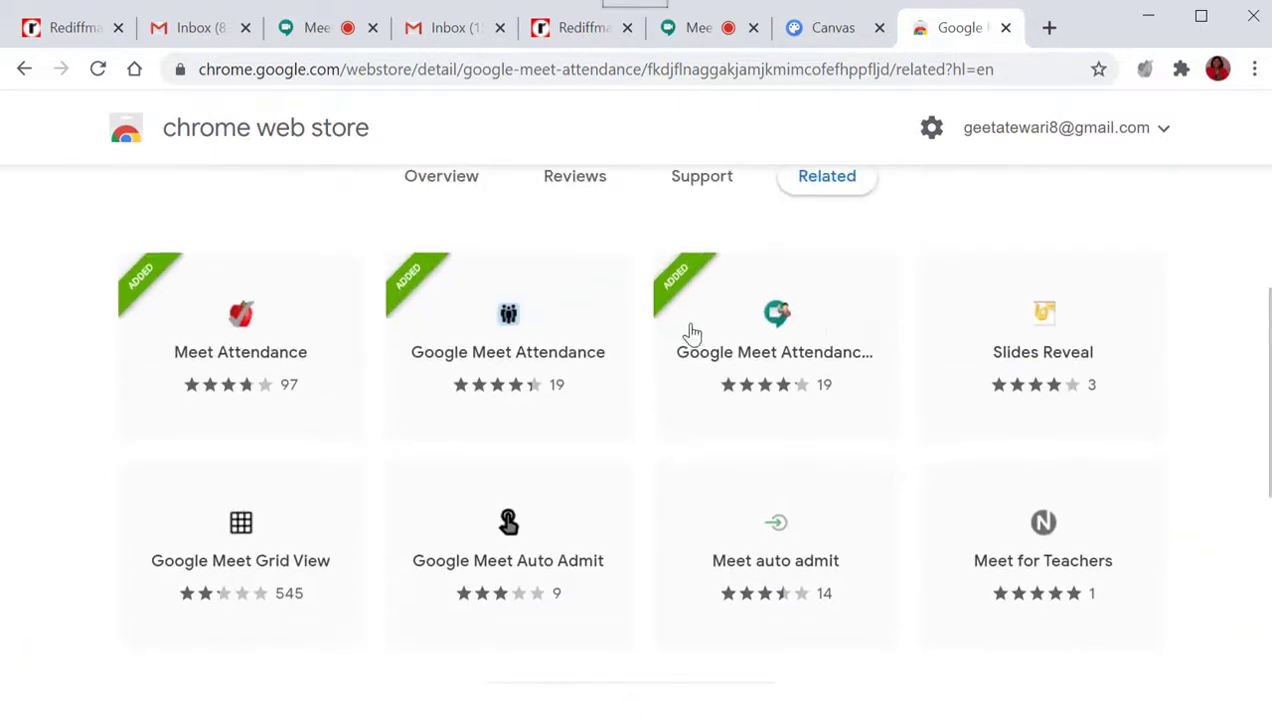
pyautogui.moveTo(520, 332)
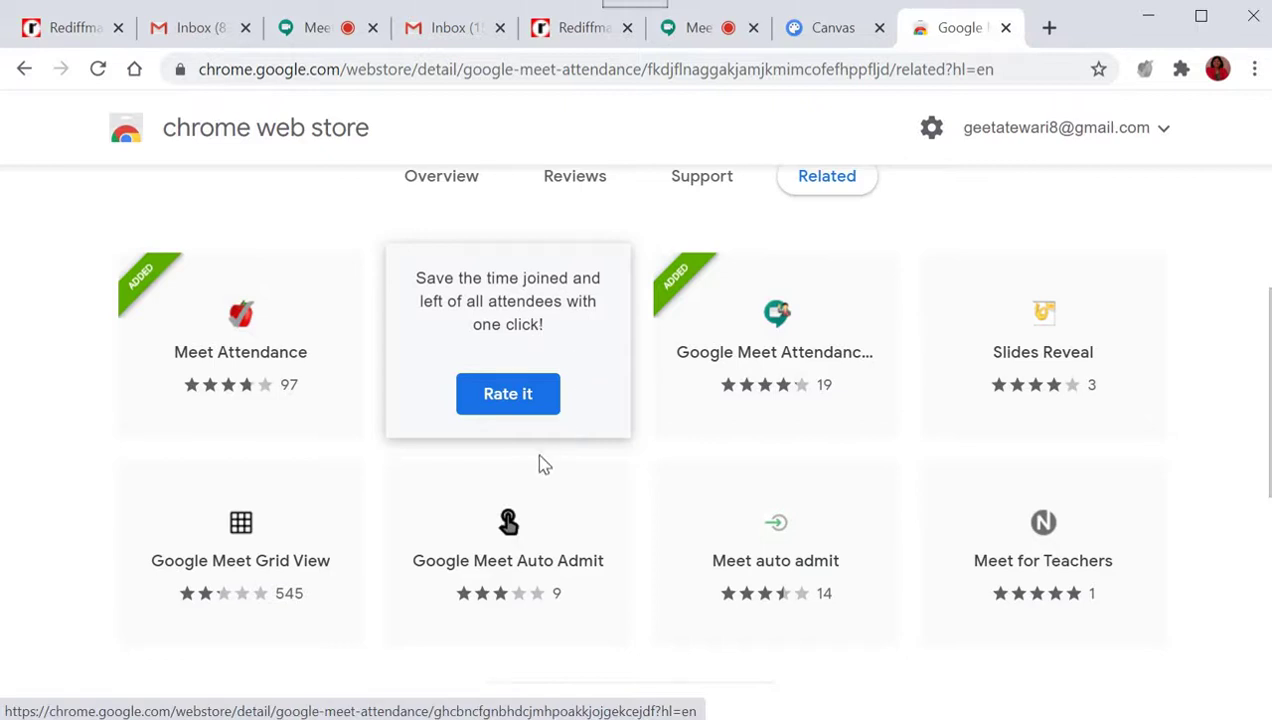
pyautogui.moveTo(805, 340)
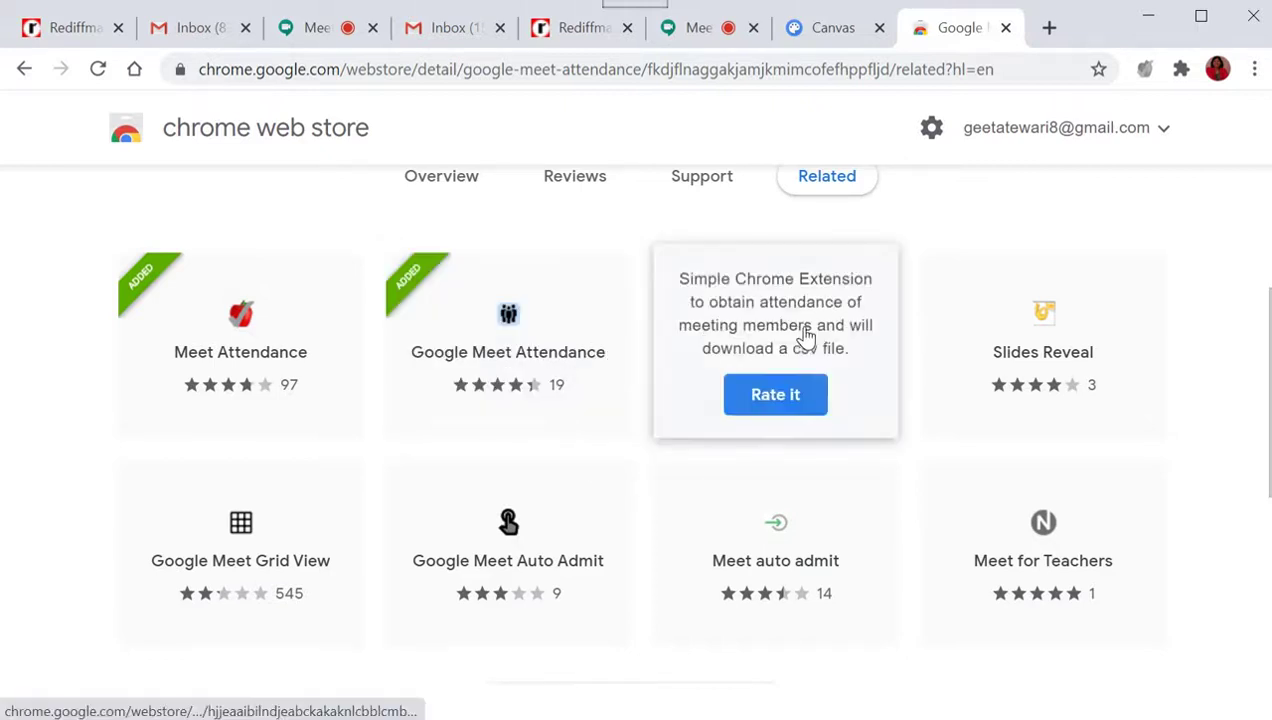
pyautogui.moveTo(981, 366)
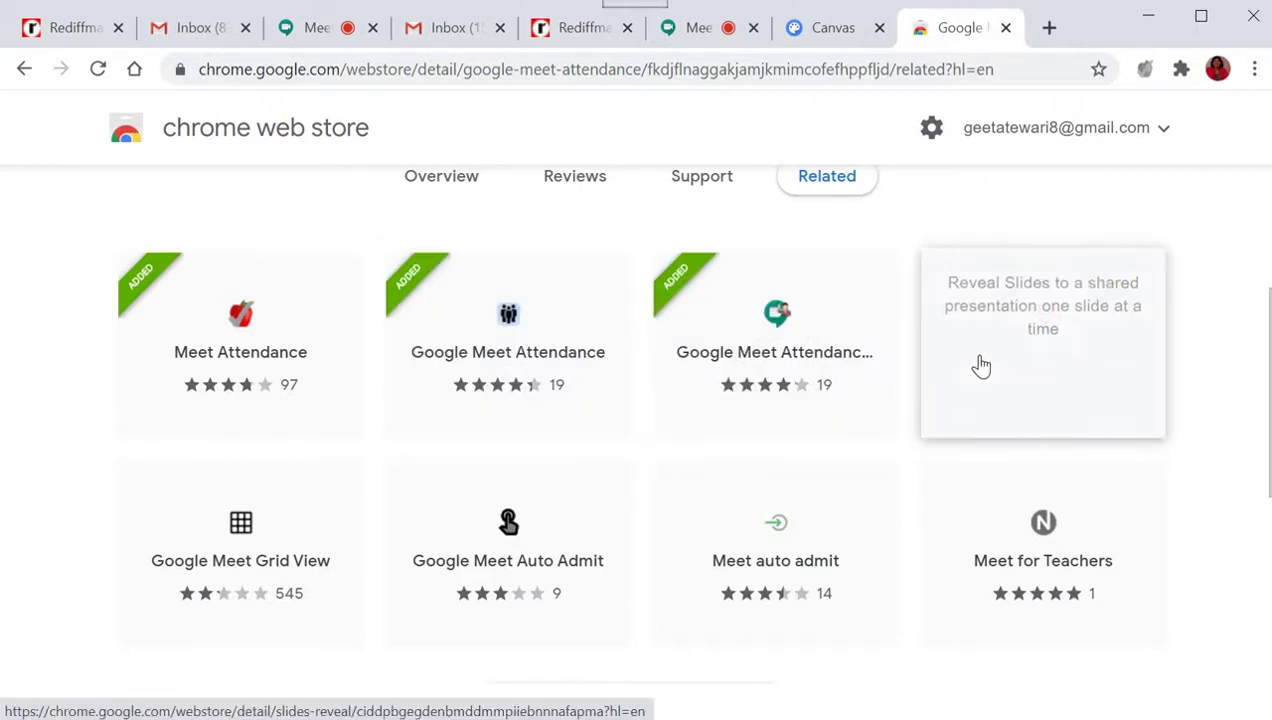
pyautogui.moveTo(616, 332)
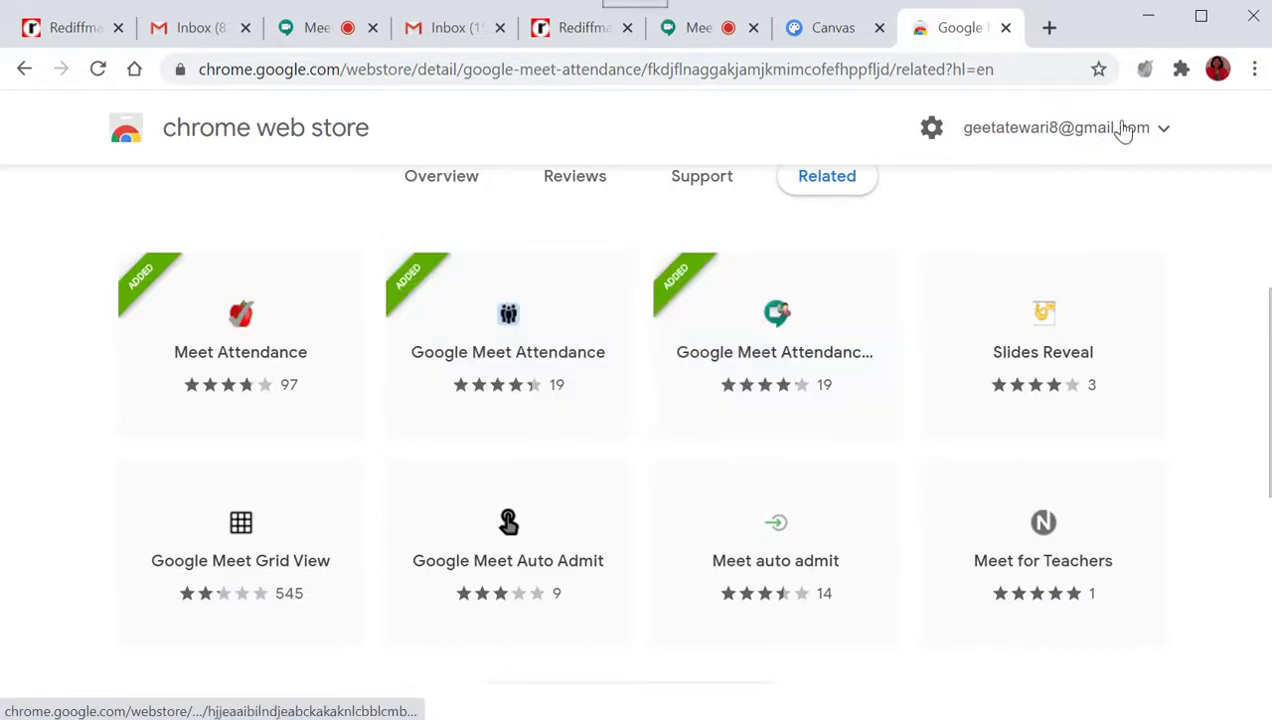
pyautogui.moveTo(769, 386)
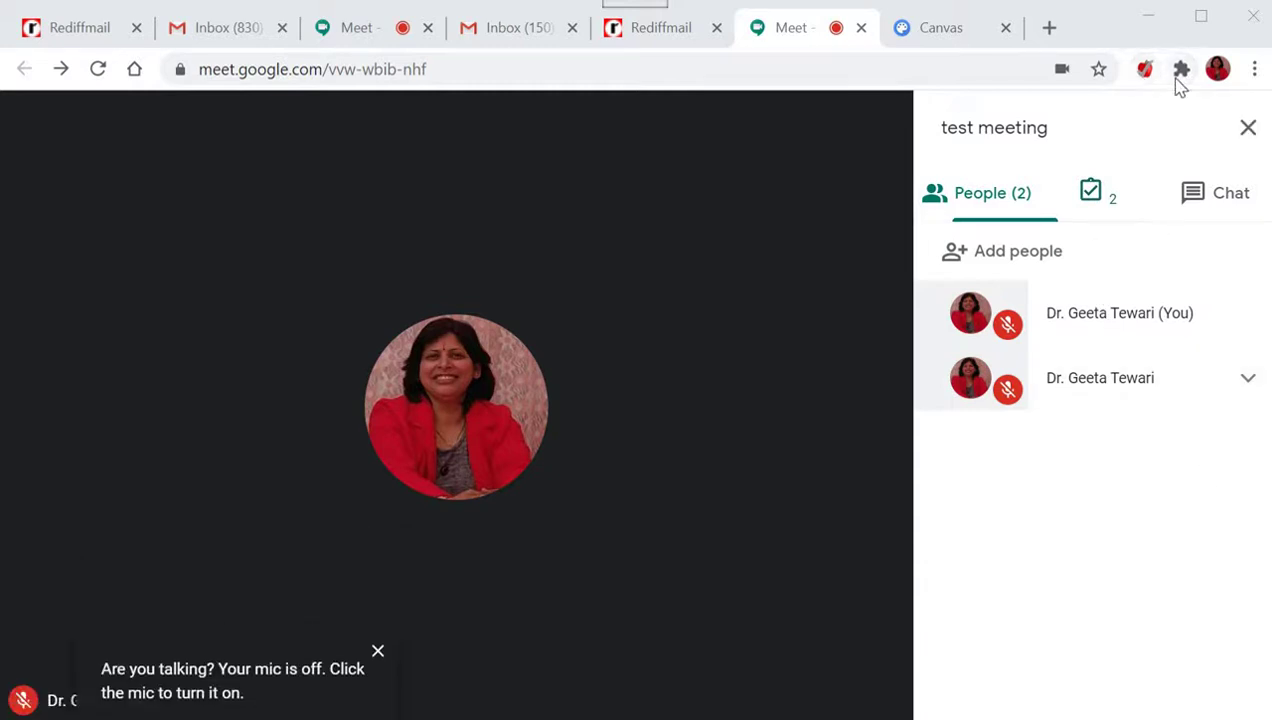
# In the Google Meet call, download the attendance CSV with Google Meet Attendance Collector and check it in Excel before closing it
pyautogui.click(1179, 78)
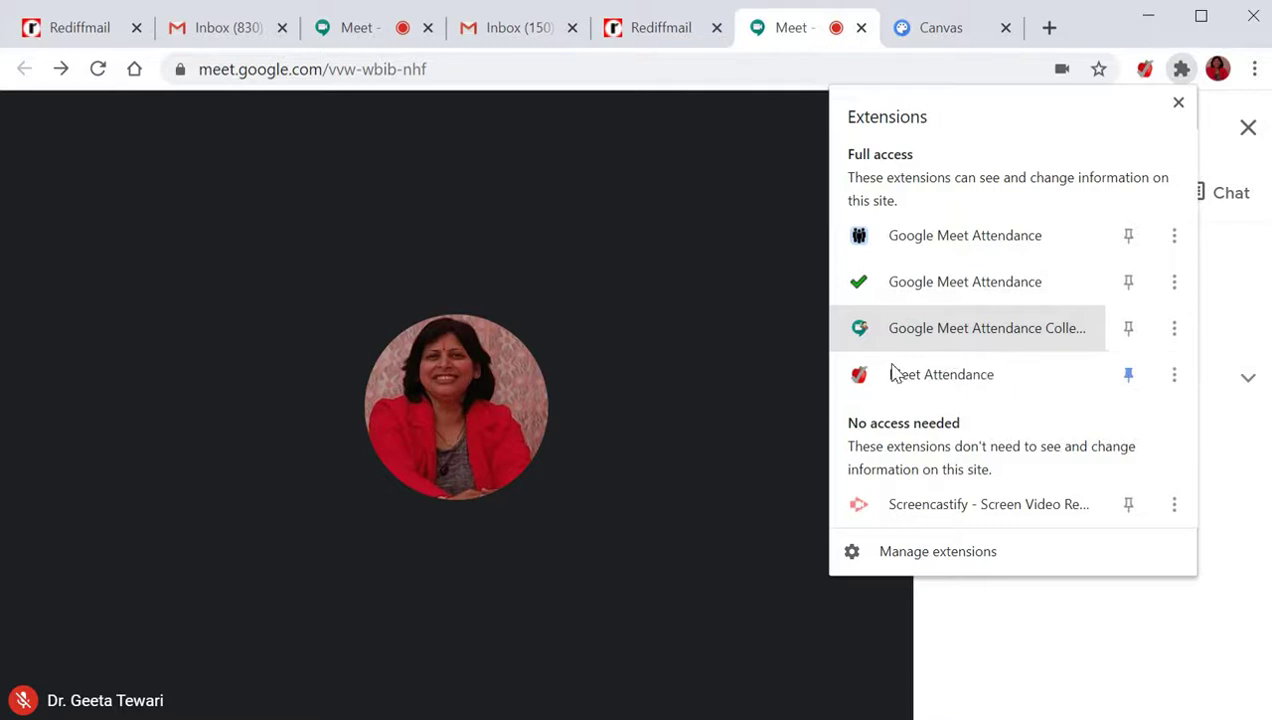
pyautogui.click(775, 408)
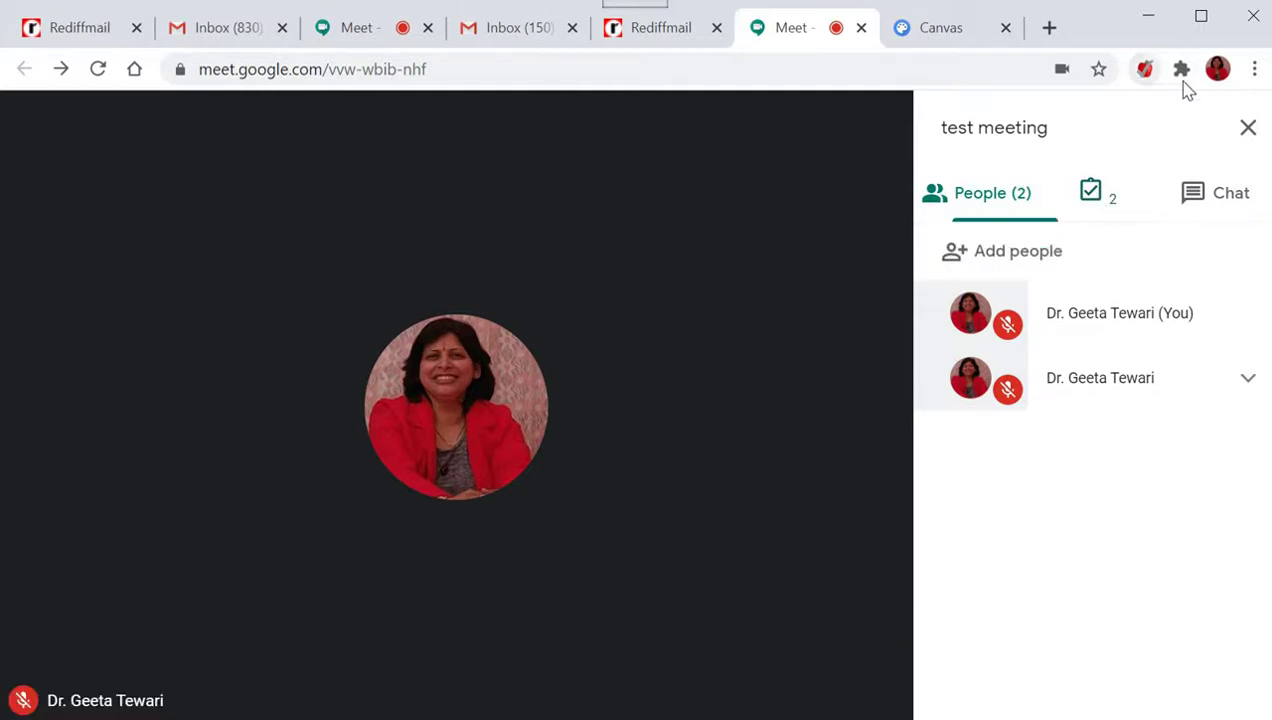
pyautogui.click(1181, 72)
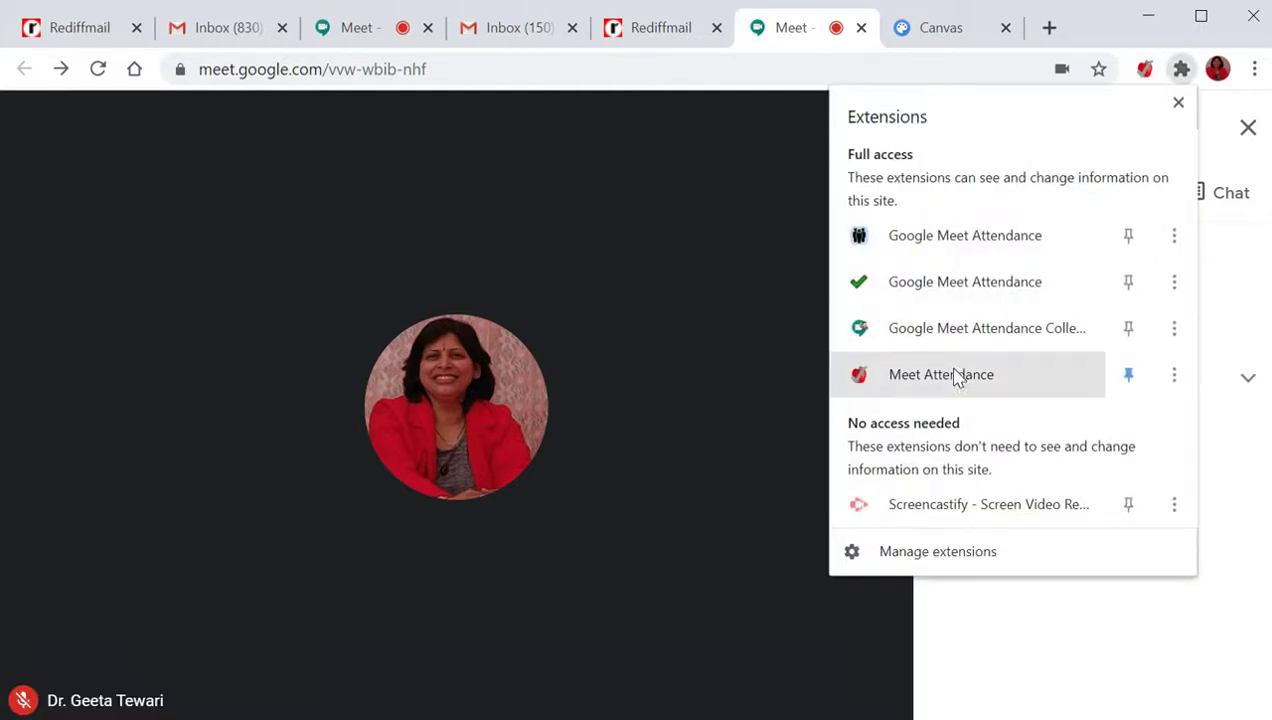
pyautogui.click(965, 340)
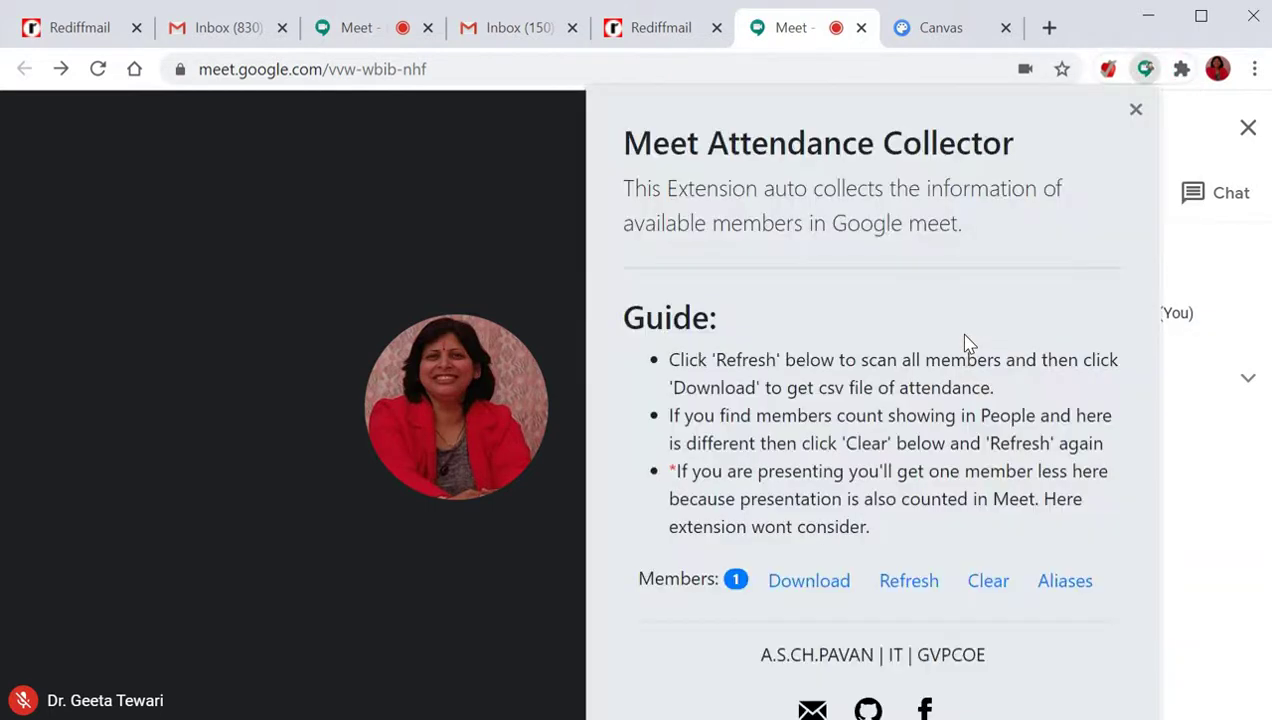
pyautogui.click(789, 581)
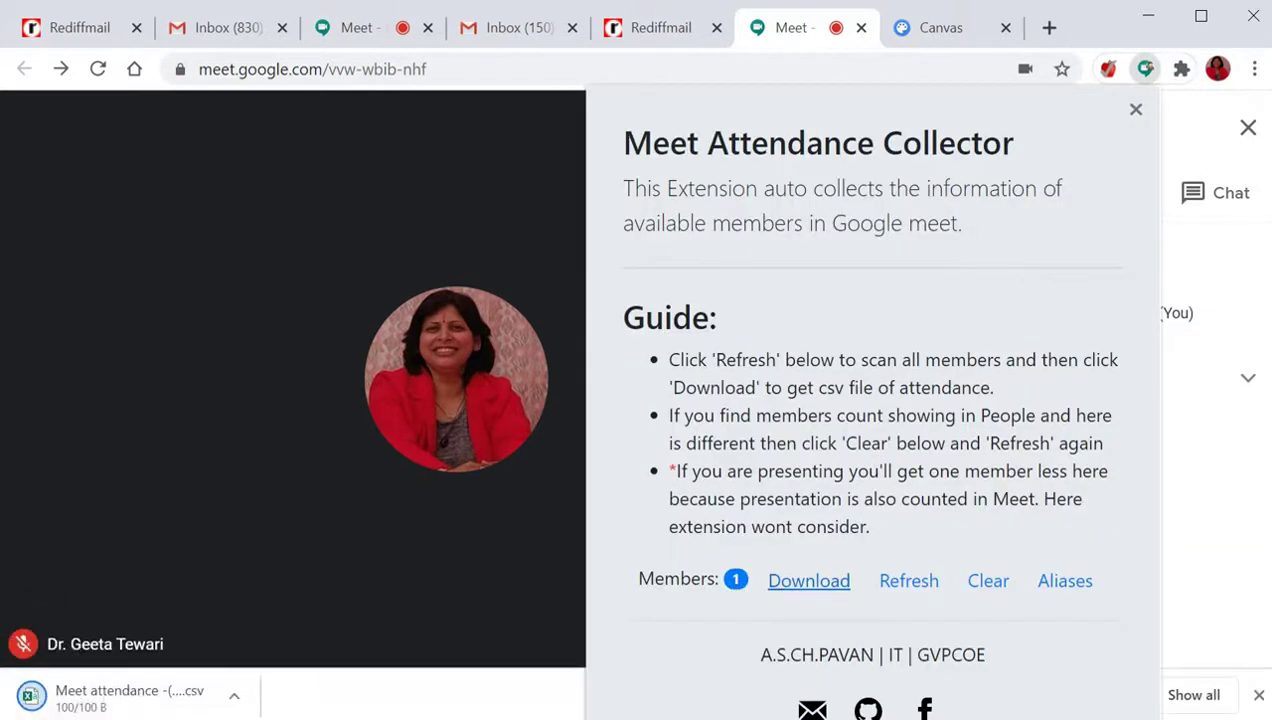
pyautogui.click(100, 697)
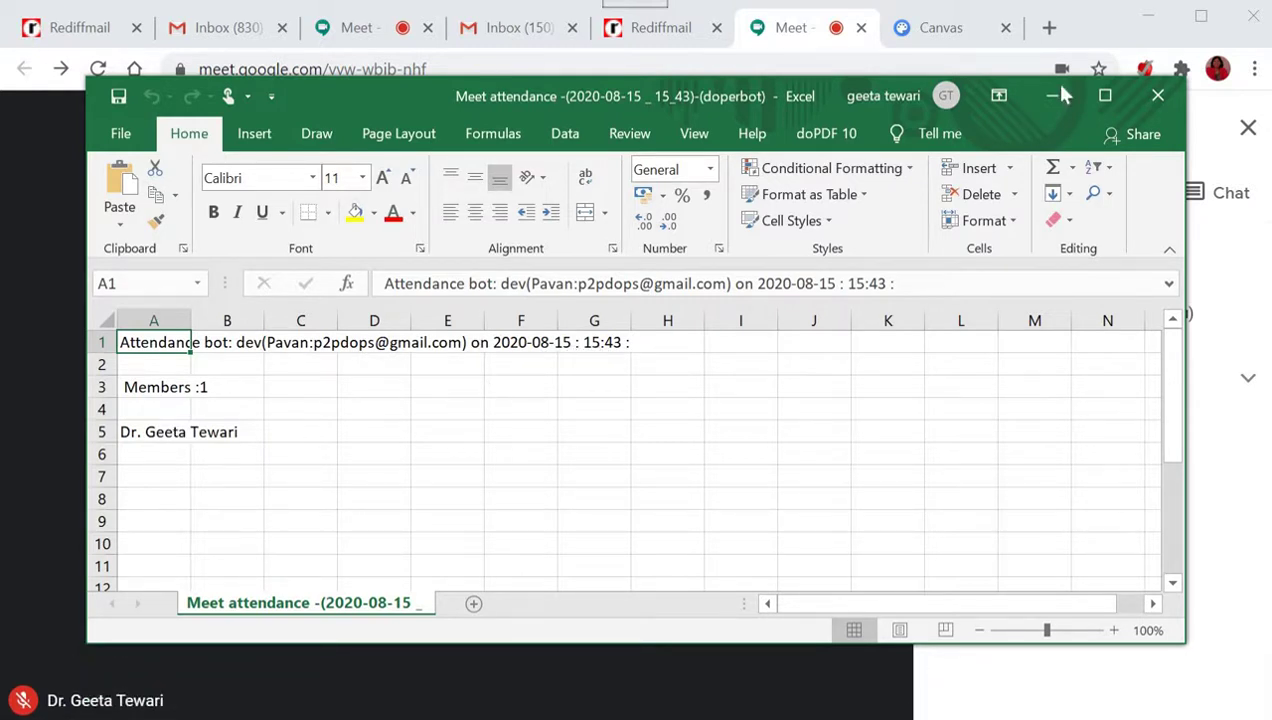
pyautogui.click(1158, 95)
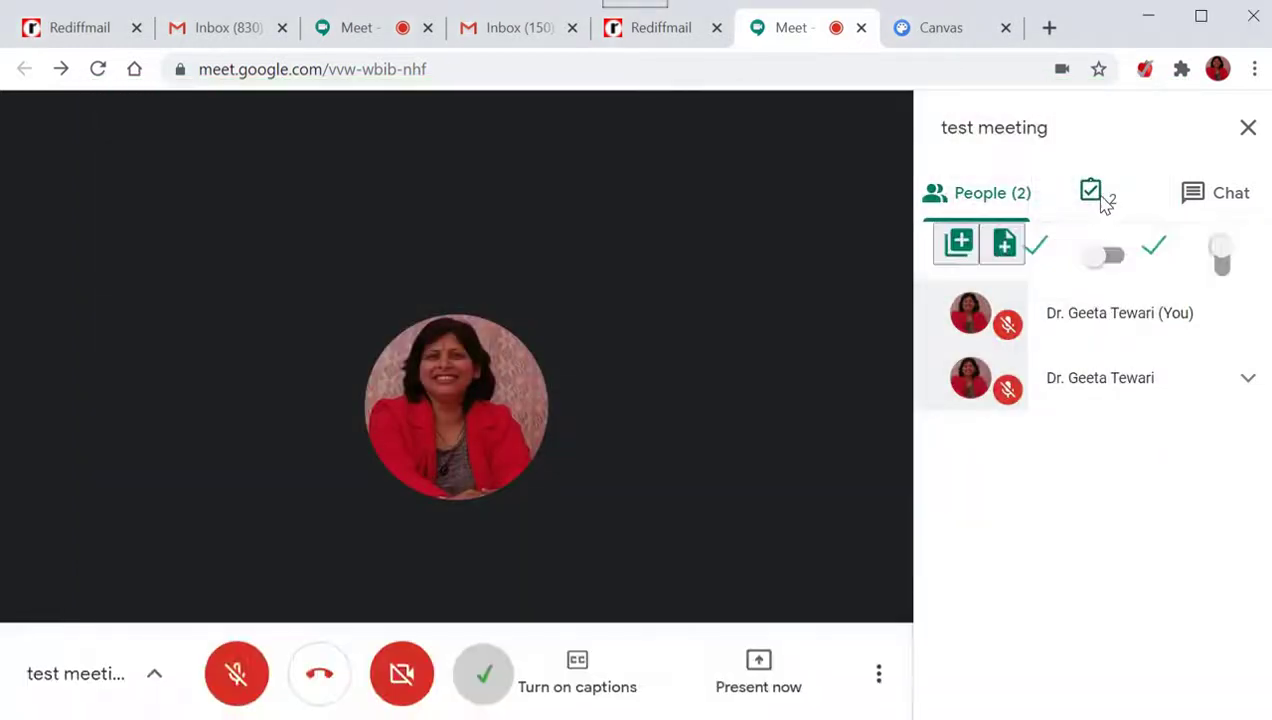
# Try the attendance switch in the meeting's people list and run the Google Meet Attendance extension with the people-group logo
pyautogui.click(1224, 256)
pyautogui.click(1224, 256)
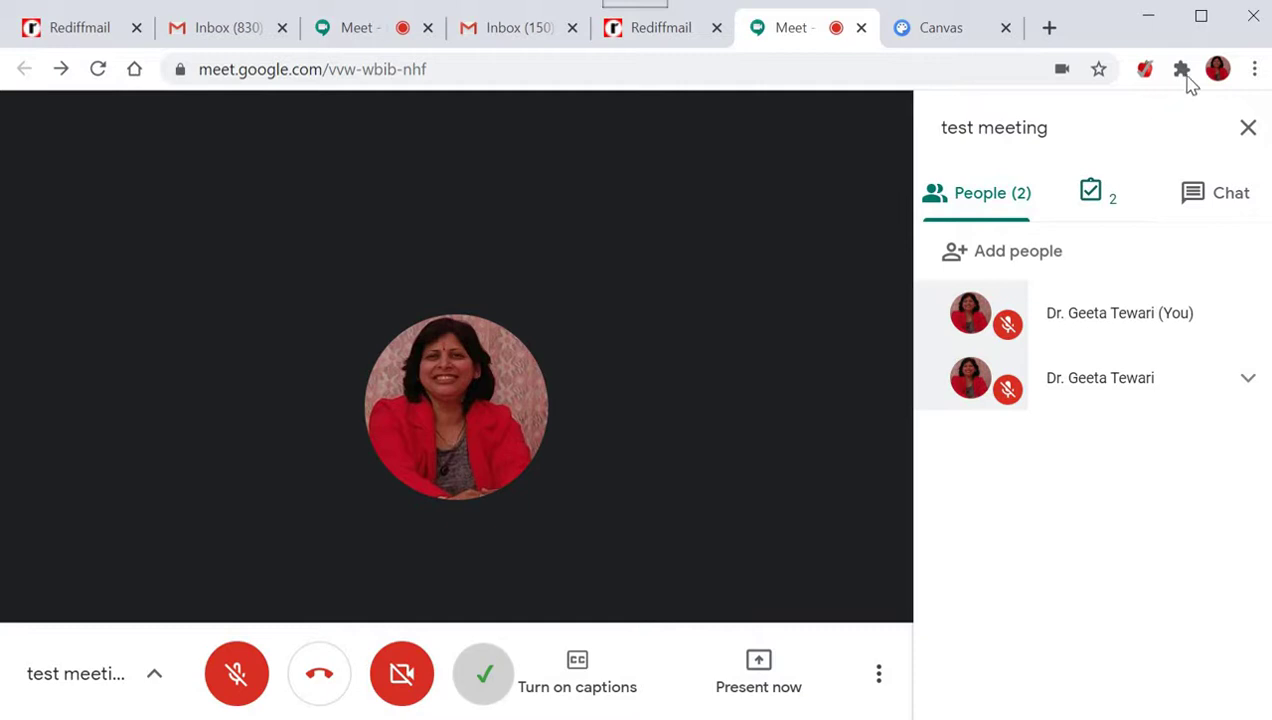
pyautogui.click(1185, 78)
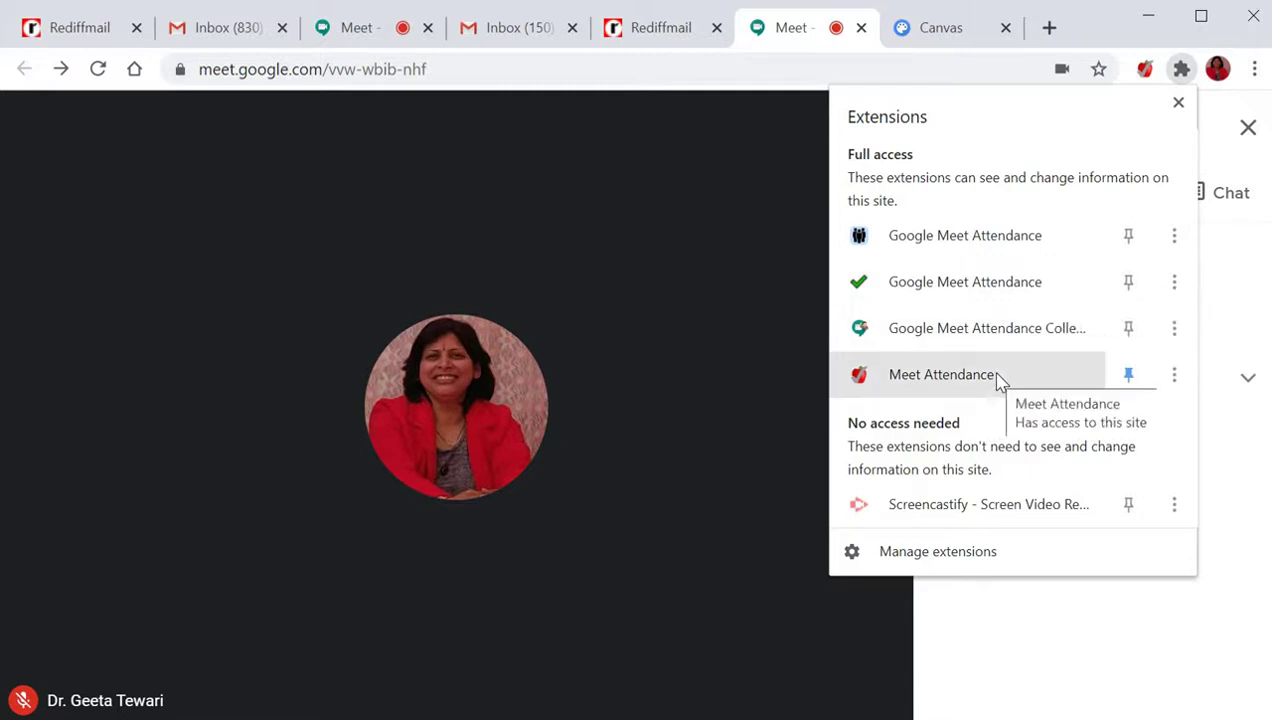
pyautogui.click(999, 245)
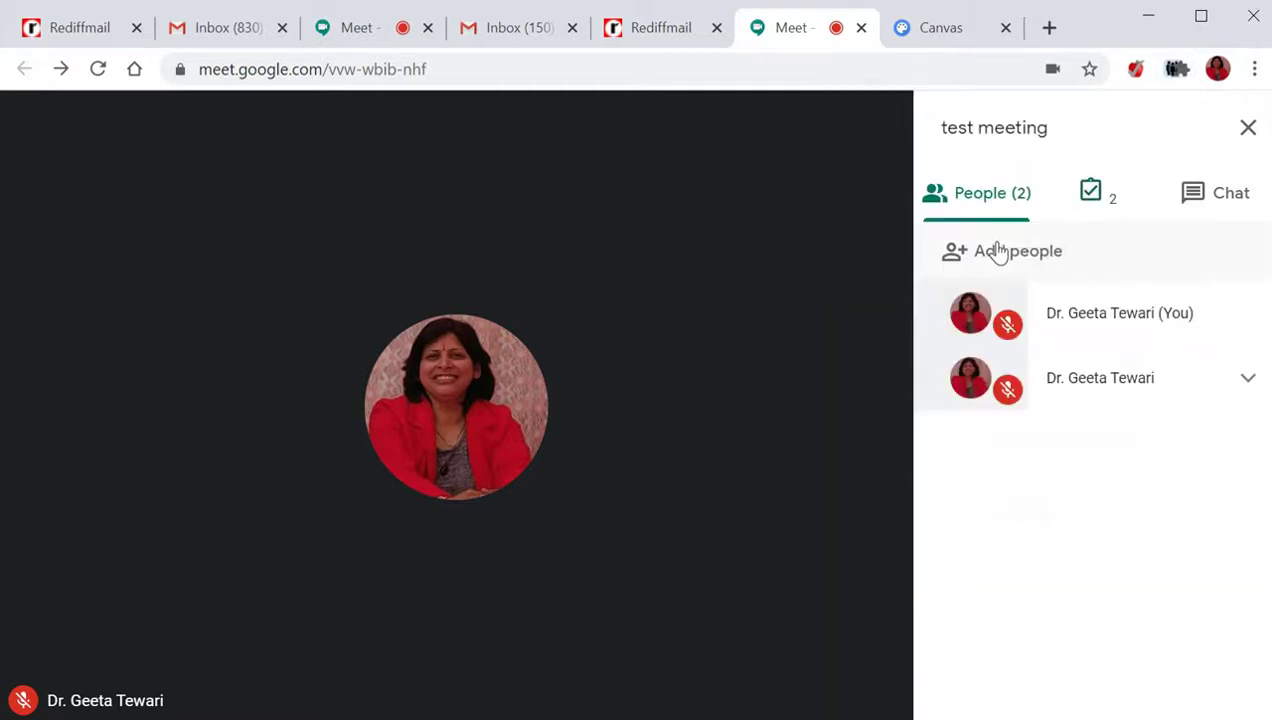
pyautogui.click(818, 400)
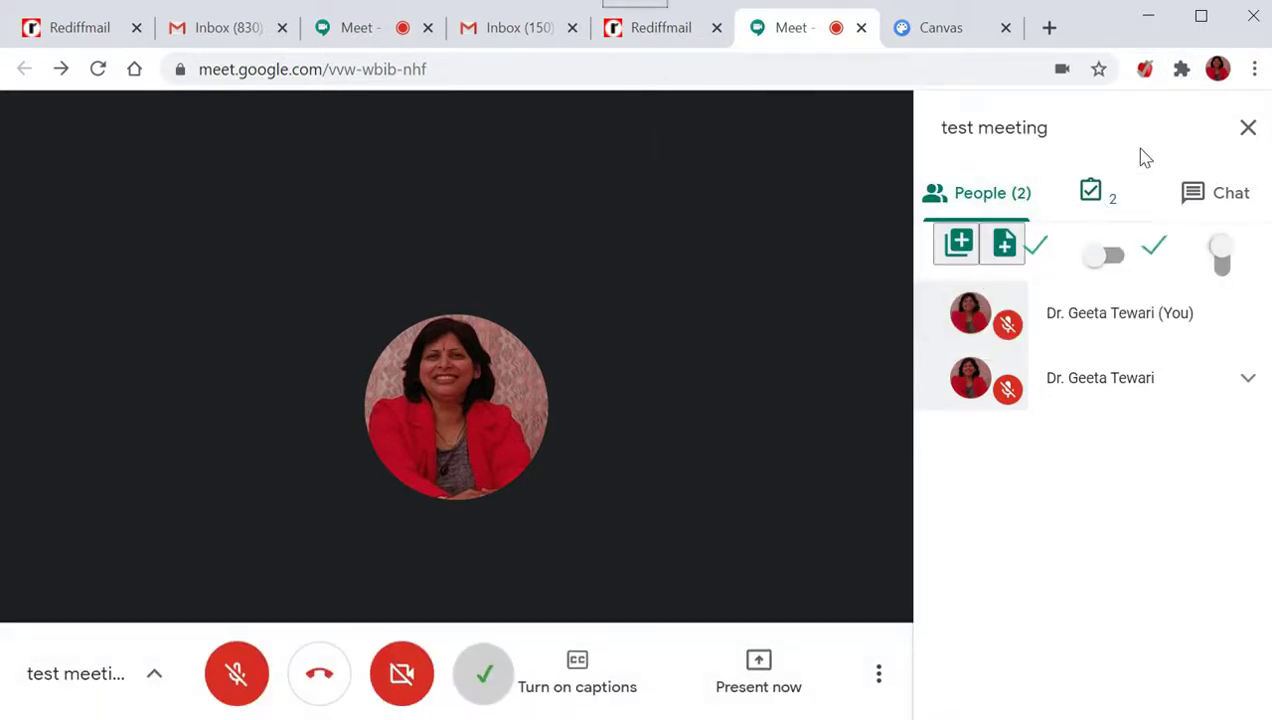
# Download a fresh attendance CSV for the test meeting with the Google Meet Attendance Collector extension
pyautogui.click(1181, 68)
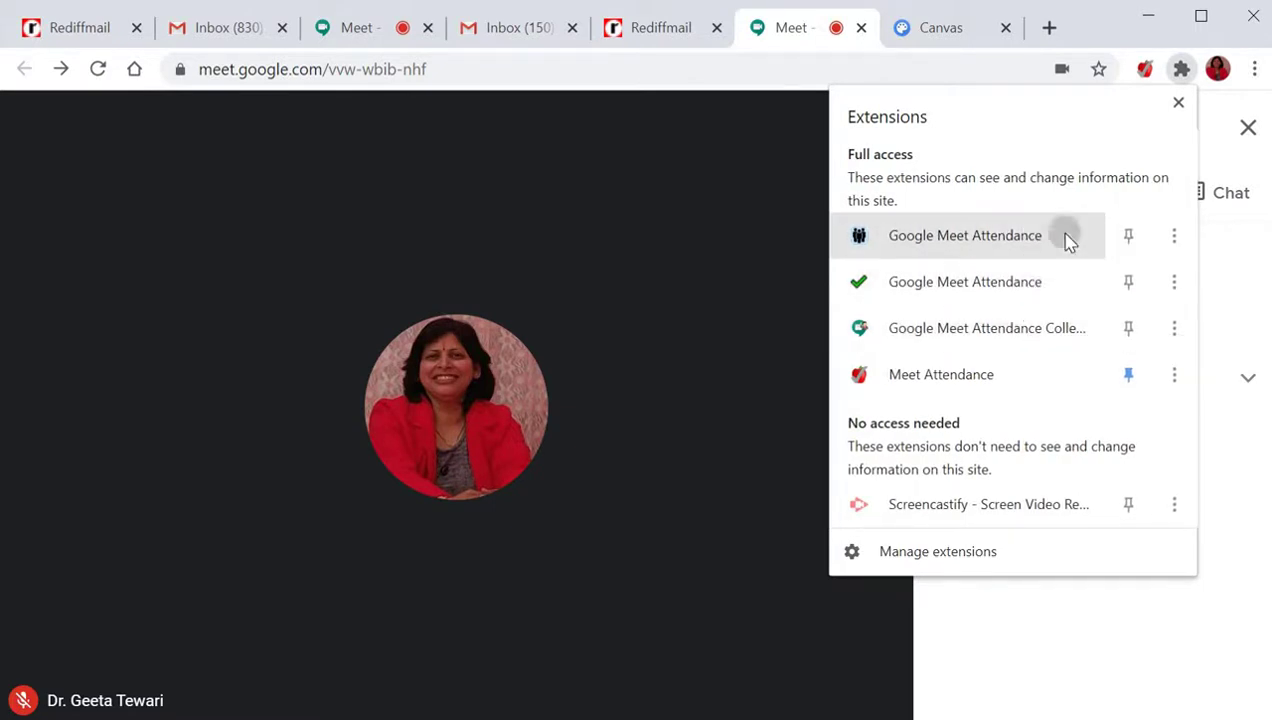
pyautogui.click(995, 330)
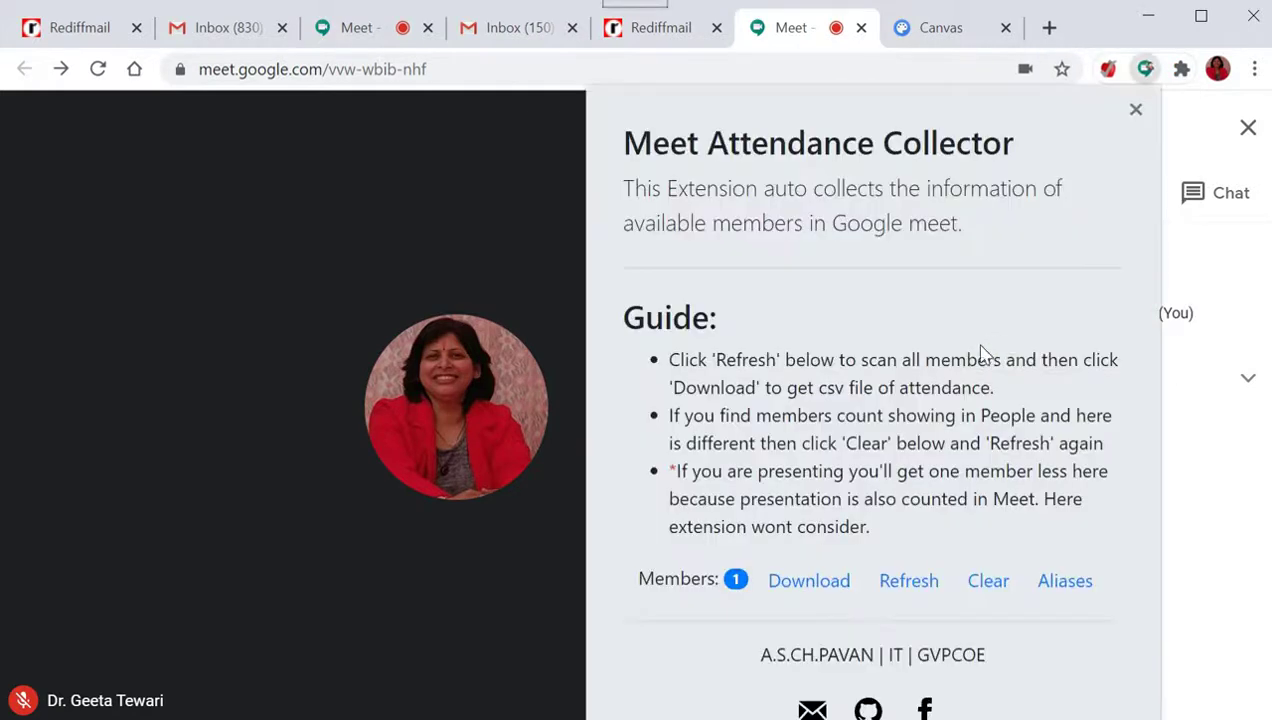
pyautogui.click(810, 581)
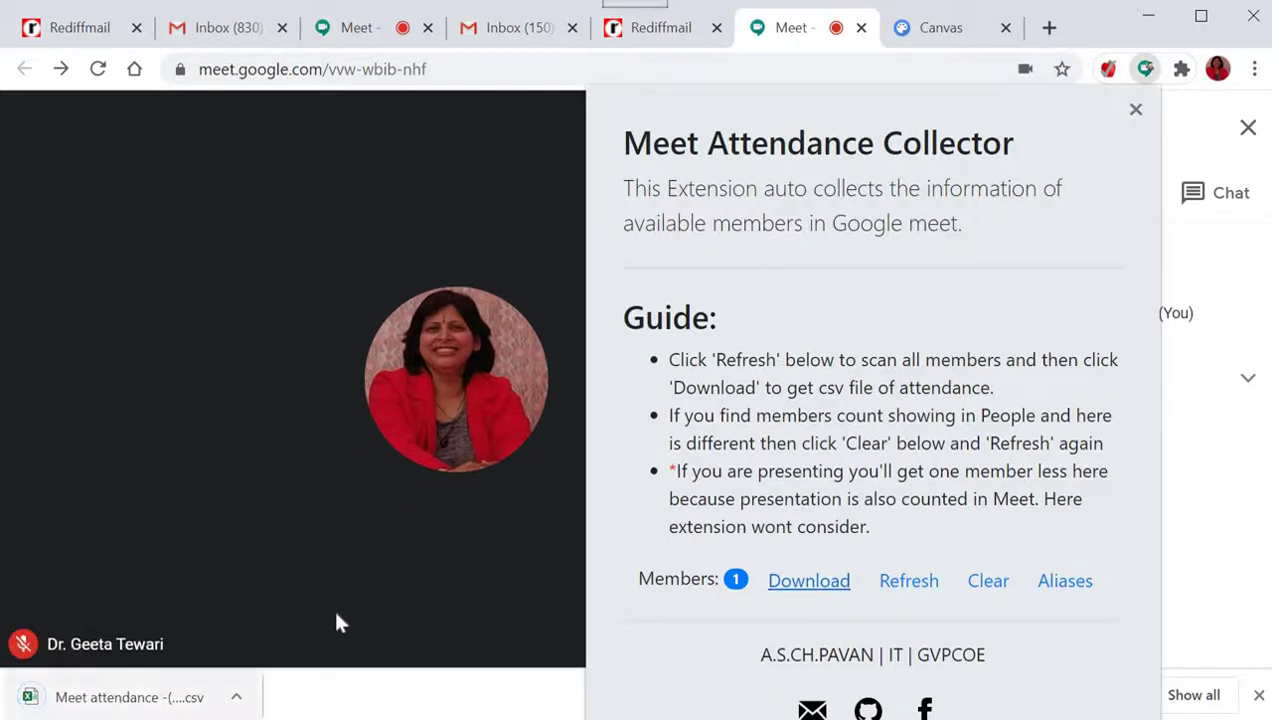
# Leave the test meeting, view the newly downloaded attendance CSV in Excel, and close the file
pyautogui.click(335, 619)
pyautogui.click(330, 620)
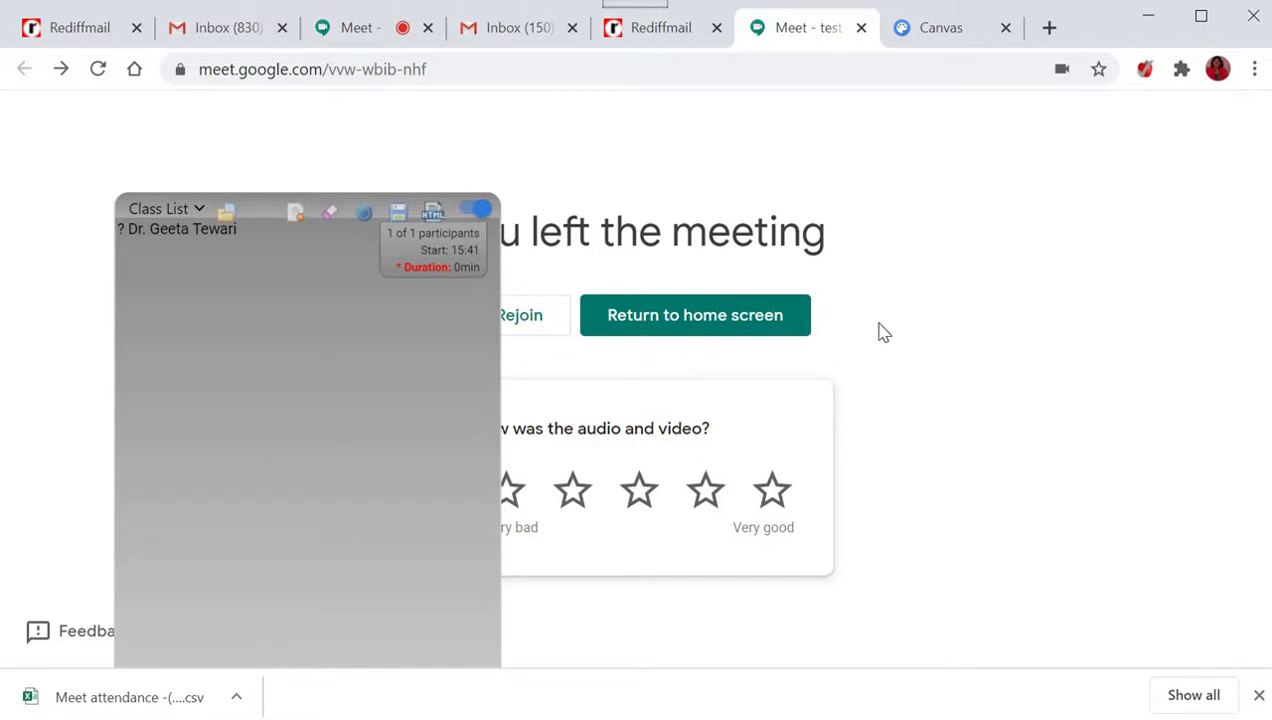
pyautogui.click(124, 696)
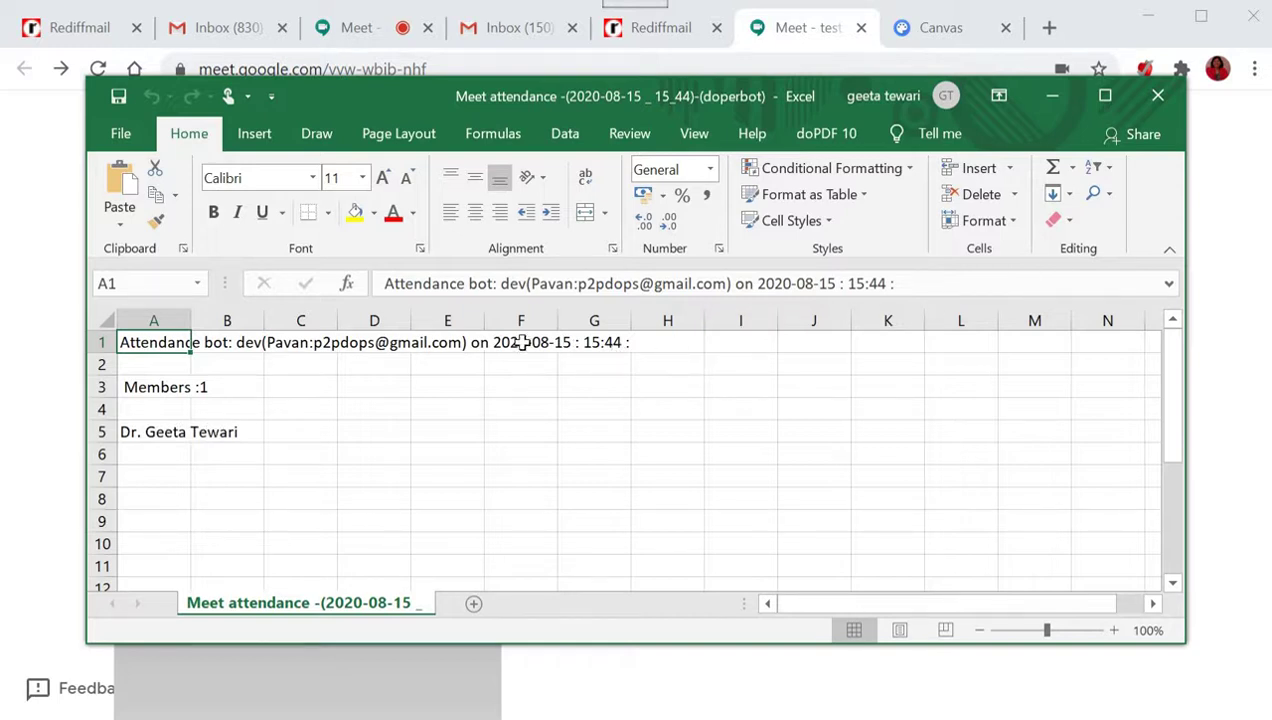
pyautogui.click(1158, 97)
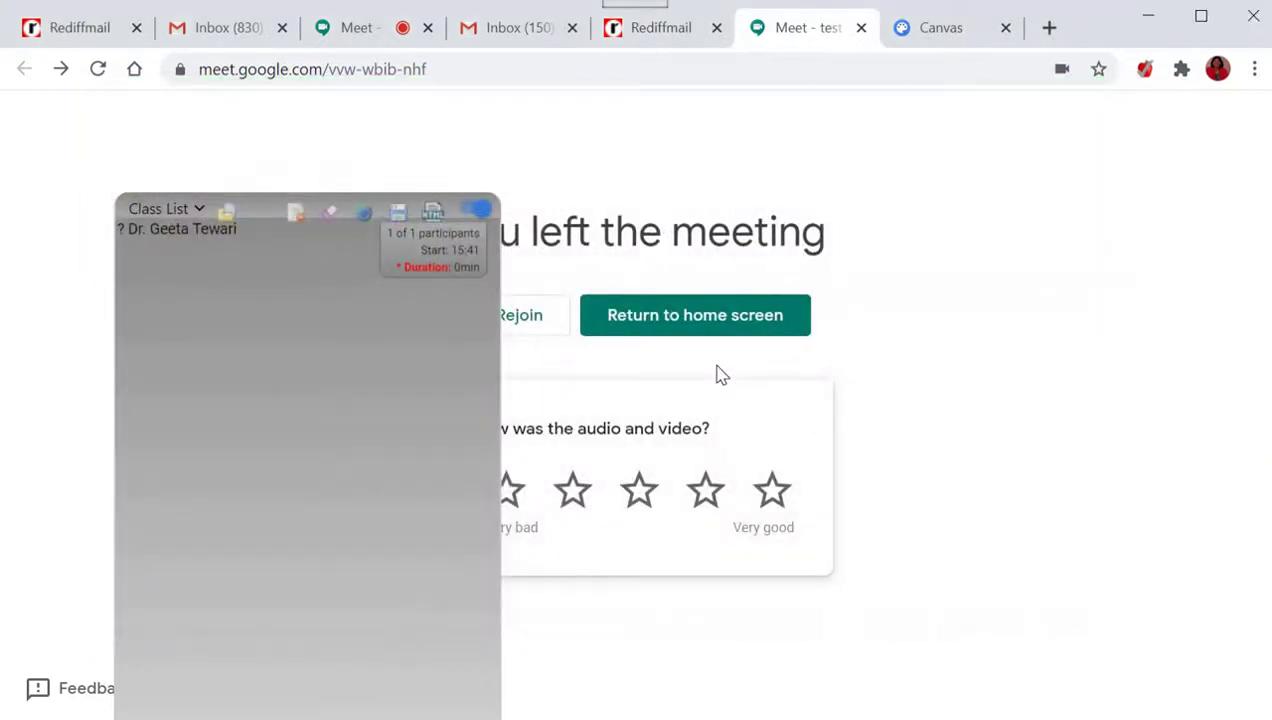